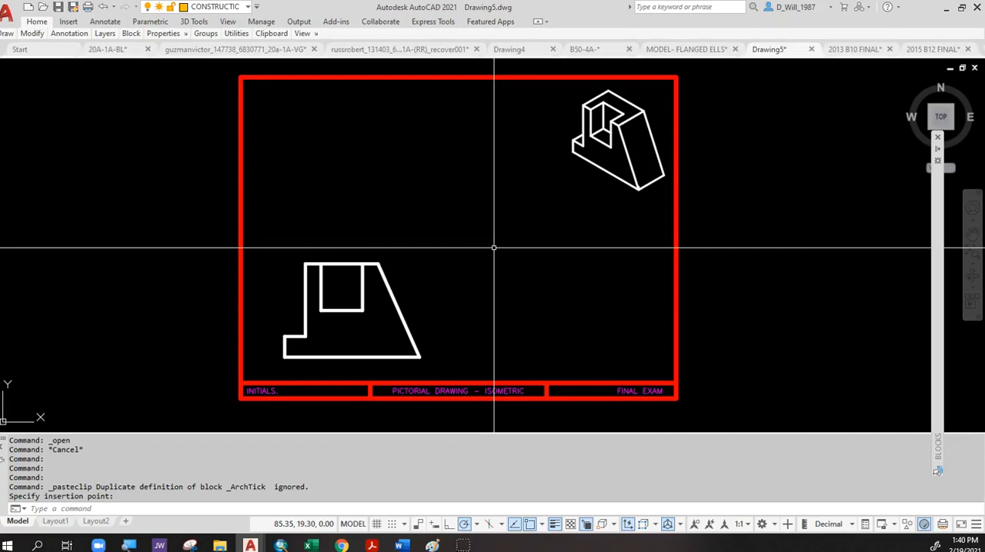
Check which layer the outer border rectangle is on, leaving it deselected.
{"action": "left_click", "coordinate": [228, 71]}
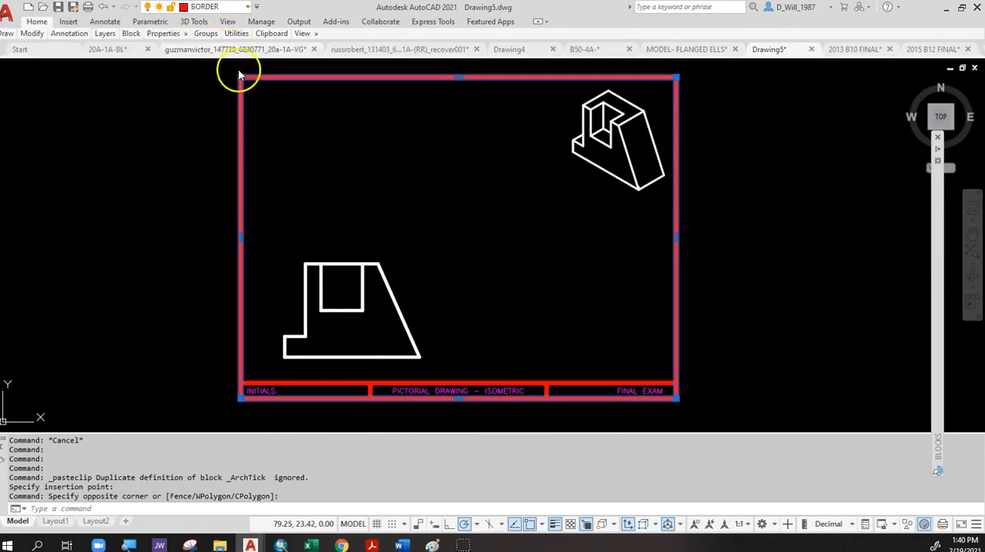
{"action": "key", "text": "Escape"}
{"action": "left_click", "coordinate": [544, 22]}
{"action": "left_click", "coordinate": [544, 22]}
{"action": "left_click", "coordinate": [540, 23]}
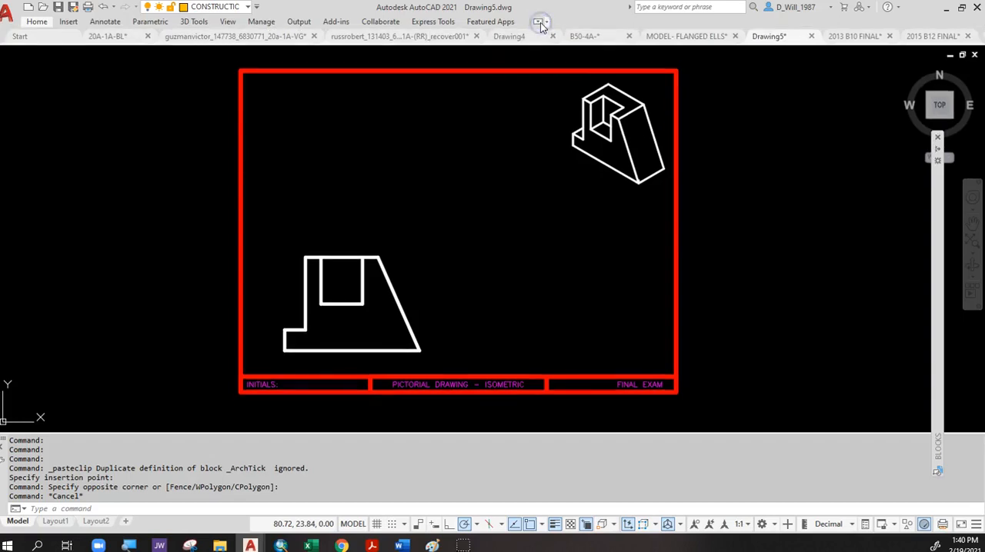
{"action": "left_click", "coordinate": [539, 22]}
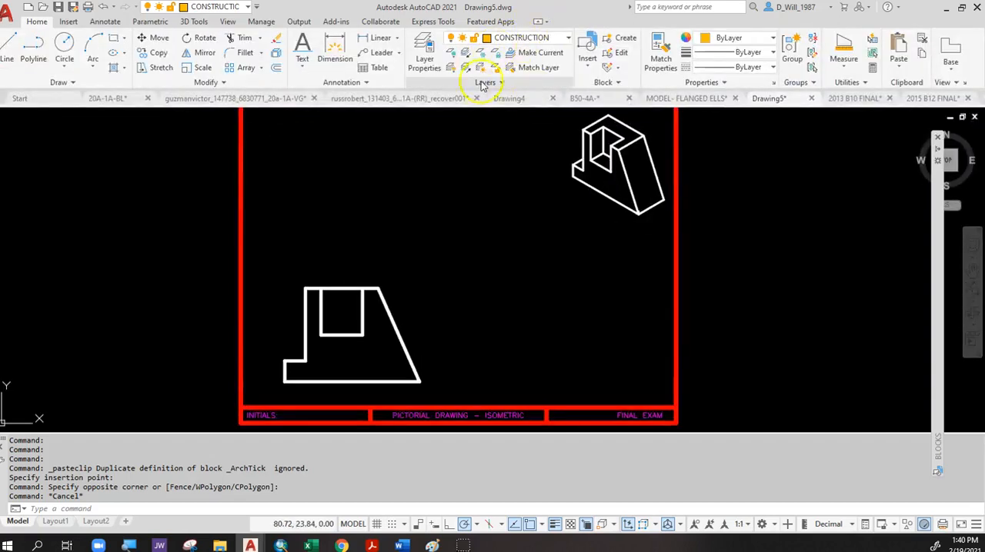
{"action": "left_click", "coordinate": [339, 23]}
{"action": "left_click", "coordinate": [436, 23]}
{"action": "left_click", "coordinate": [304, 23]}
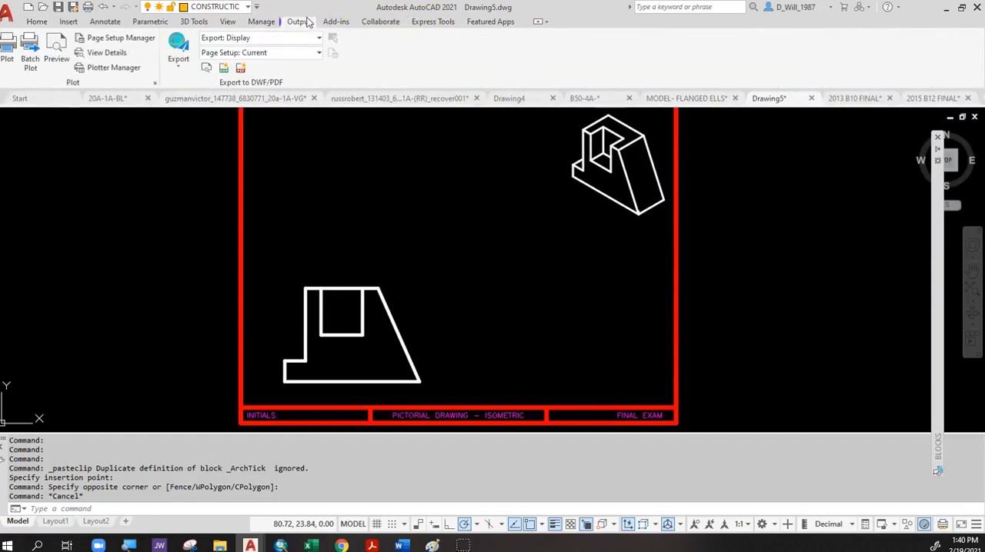
{"action": "key", "text": "Escape"}
{"action": "left_click", "coordinate": [257, 7]}
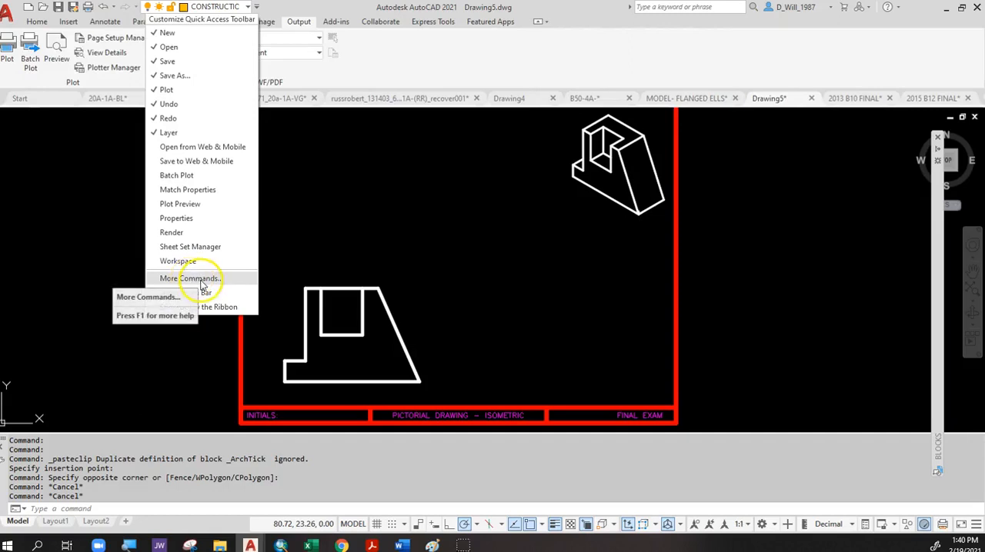
{"action": "left_click", "coordinate": [377, 62]}
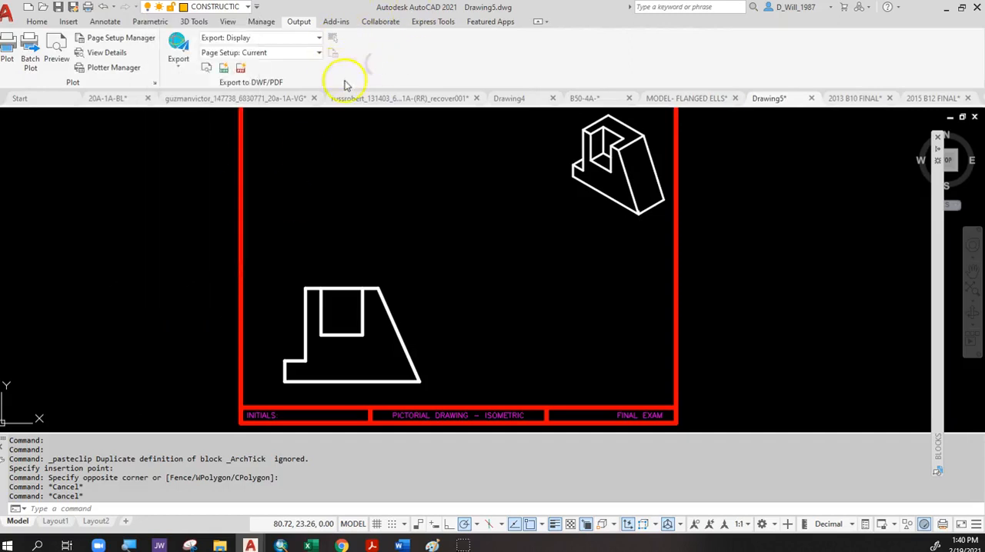
{"action": "left_click", "coordinate": [257, 7]}
{"action": "left_click", "coordinate": [350, 89]}
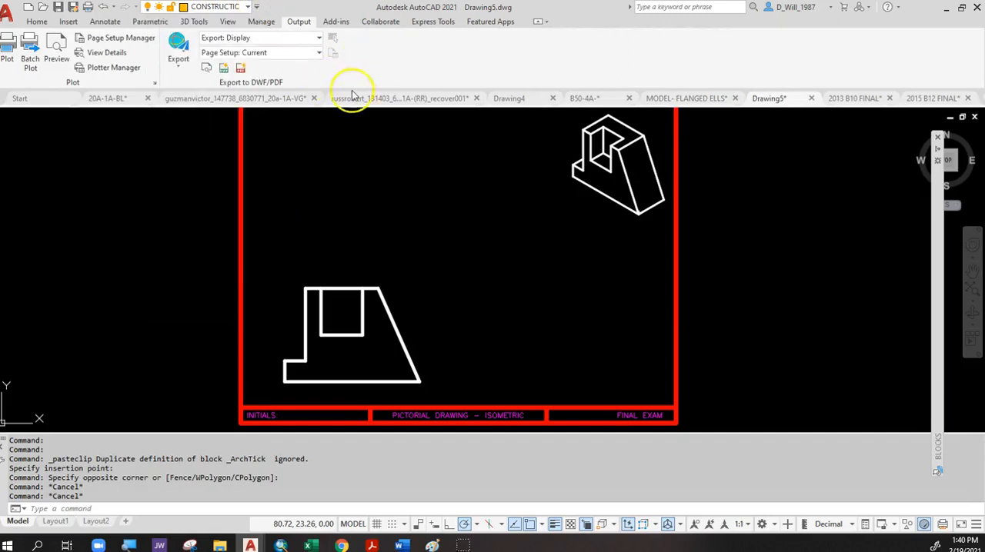
Minimize the ribbon so that only its tab names remain displayed.
{"action": "left_click", "coordinate": [536, 21]}
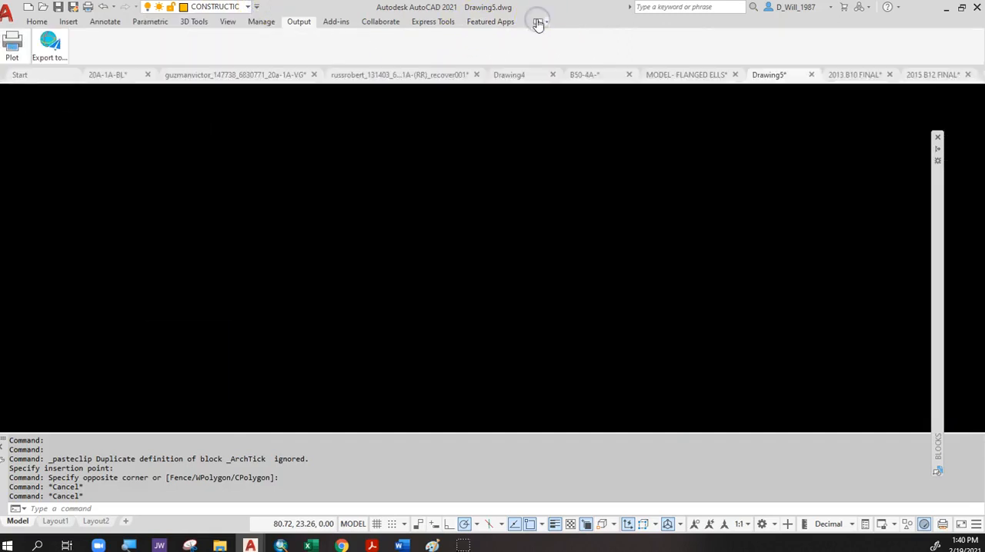
{"action": "left_click", "coordinate": [536, 21]}
{"action": "left_click", "coordinate": [536, 22]}
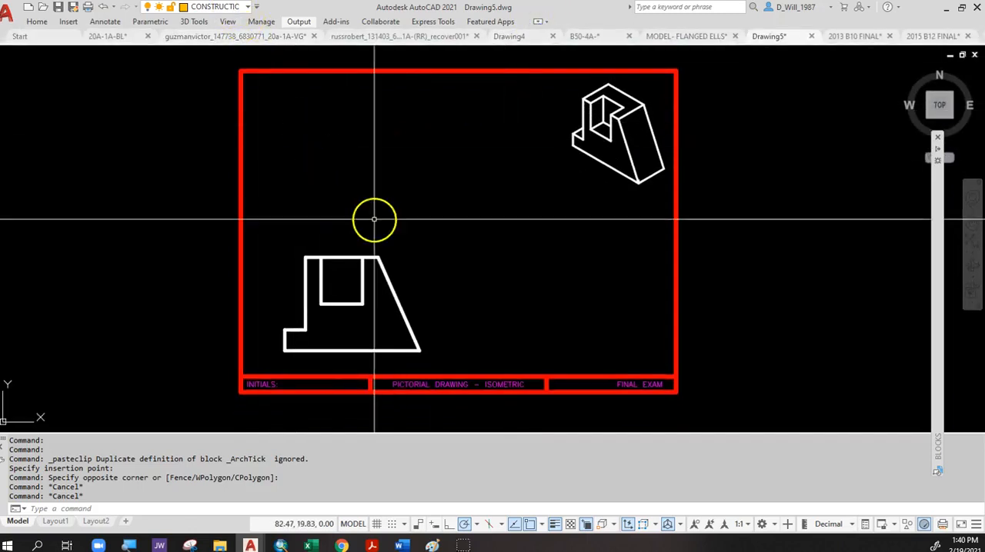
Check which layer the outer border rectangle and the title block's dividing lines are on.
{"action": "left_click", "coordinate": [281, 90]}
{"action": "left_click", "coordinate": [235, 59]}
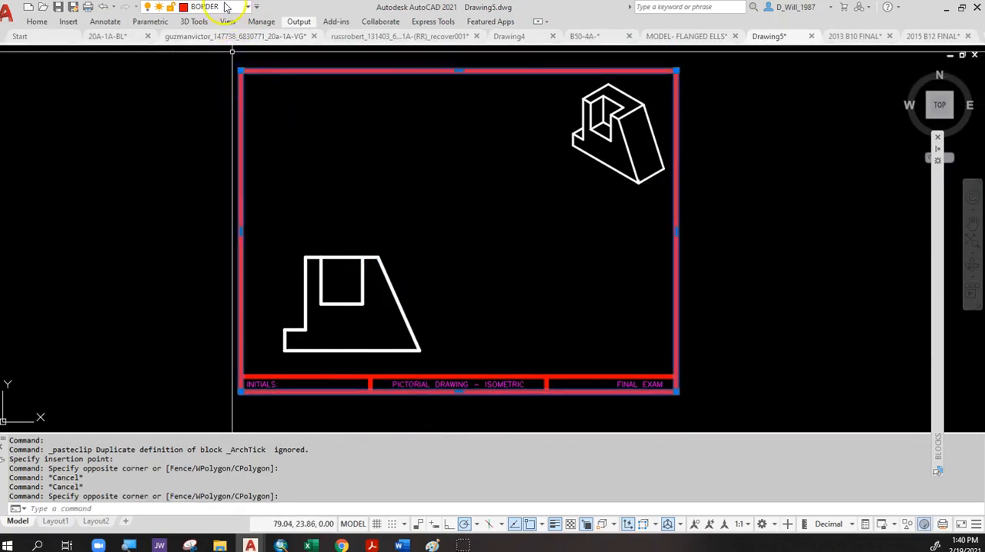
{"action": "key", "text": "Escape"}
{"action": "left_click", "coordinate": [559, 384]}
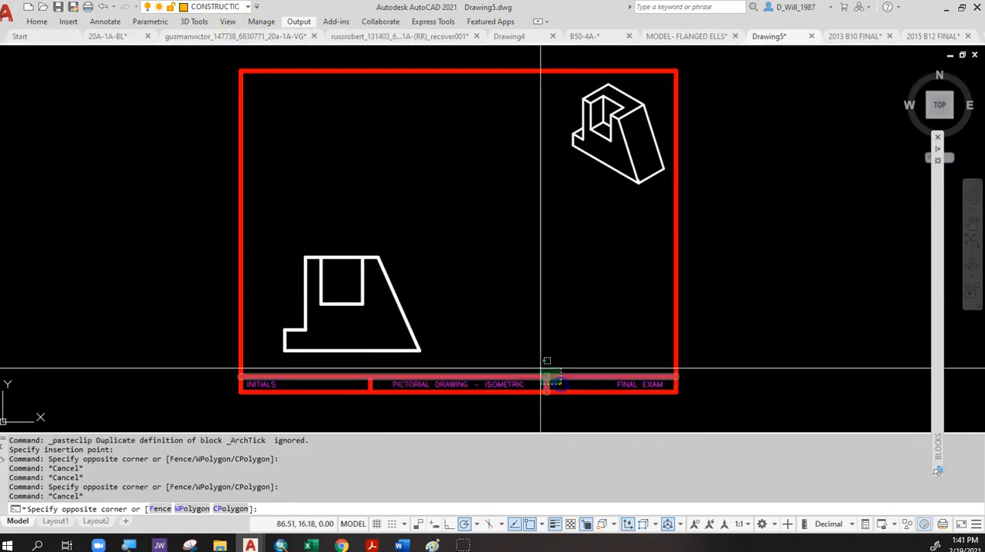
{"action": "left_click", "coordinate": [535, 360]}
{"action": "left_click", "coordinate": [369, 393]}
{"action": "left_click", "coordinate": [354, 371]}
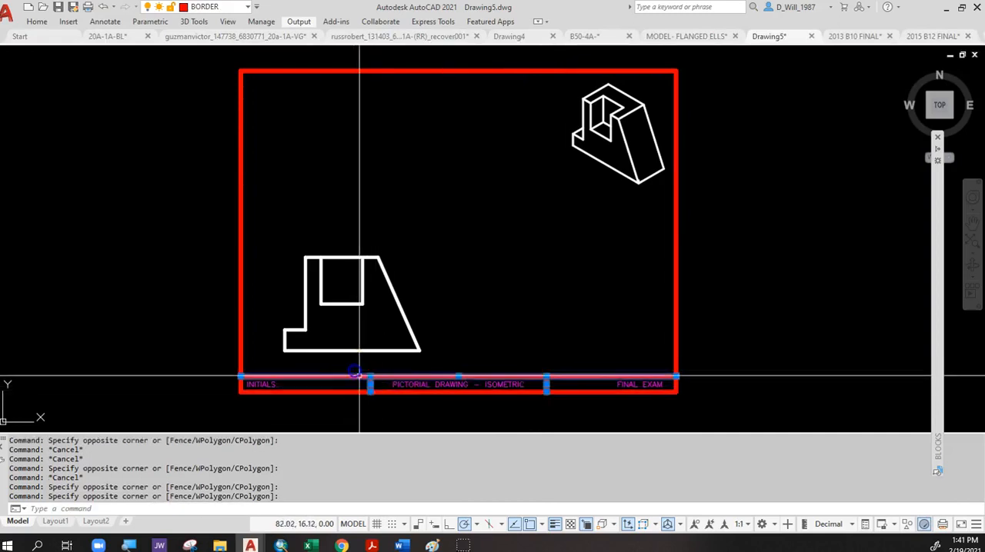
{"action": "key", "text": "Escape"}
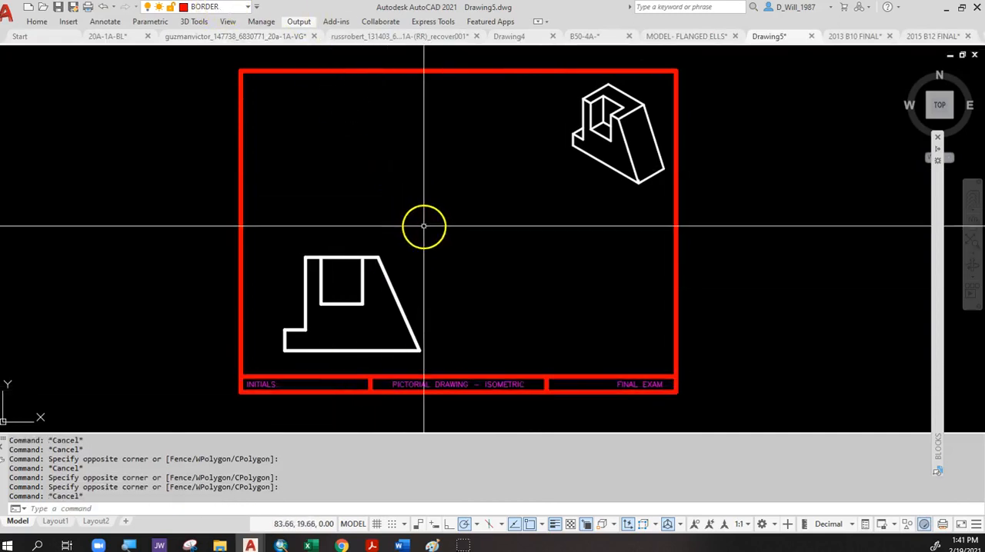
Check which layer the three title block texts are on.
{"action": "left_click", "coordinate": [269, 384]}
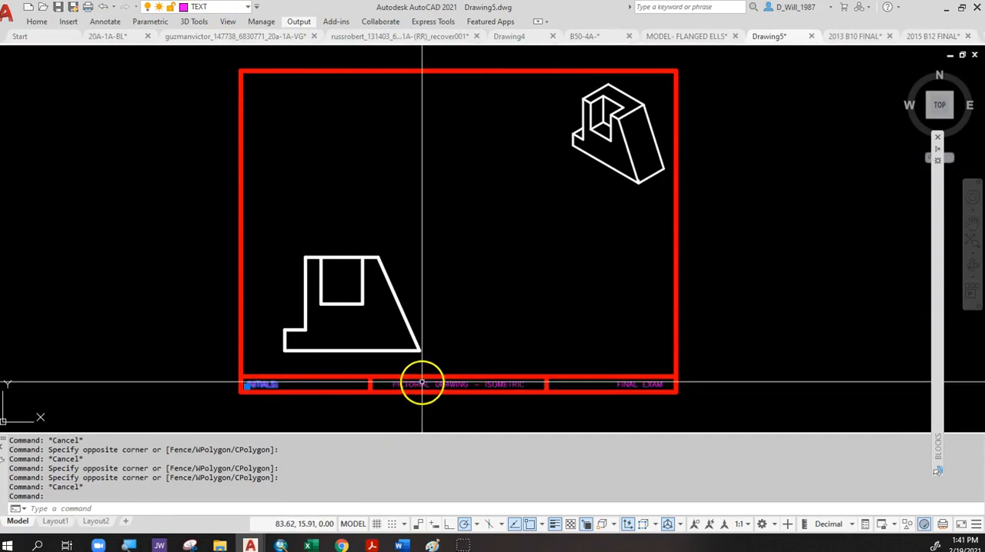
{"action": "left_click", "coordinate": [456, 384]}
{"action": "left_click", "coordinate": [636, 388]}
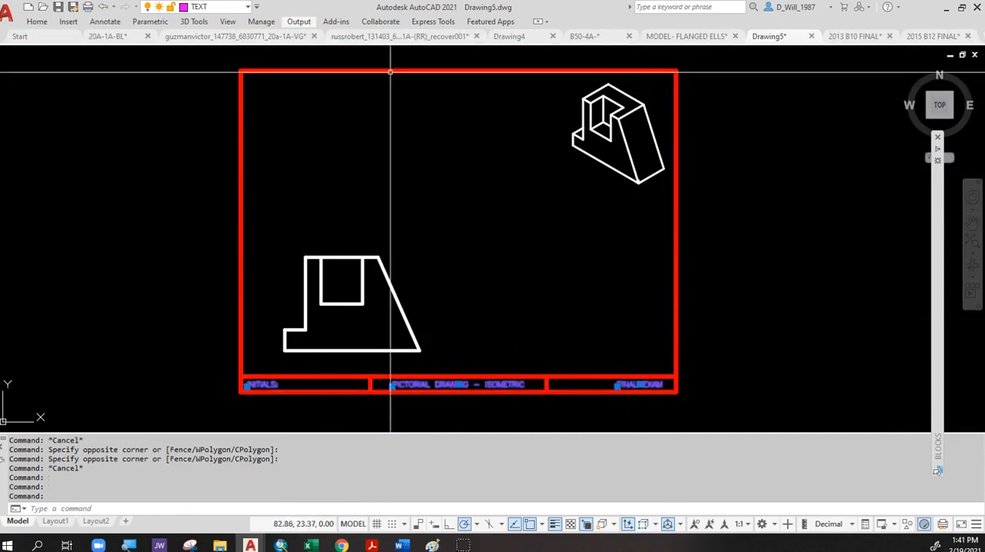
{"action": "key", "text": "Escape"}
{"action": "key", "text": "Escape"}
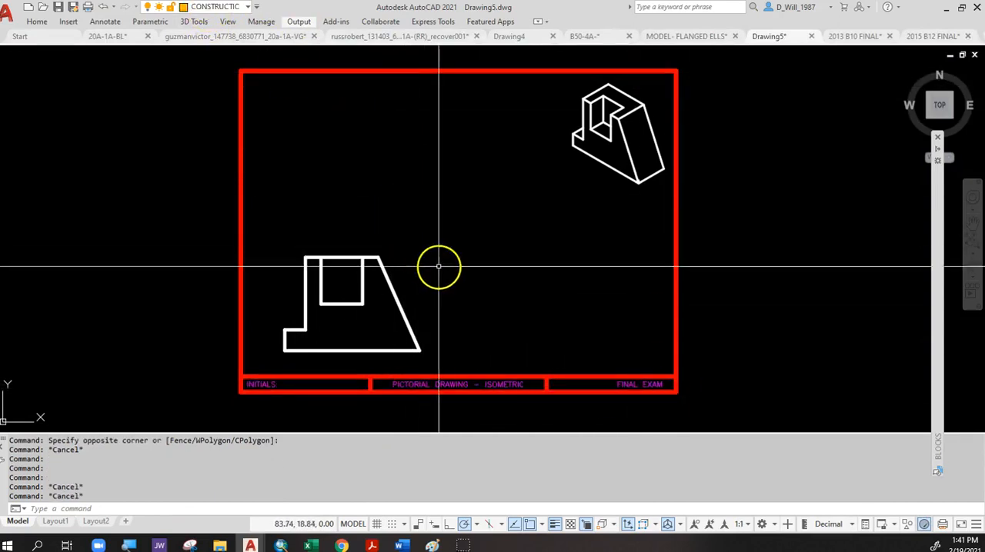
Select the whole small isometric pictorial and move it to the VISIBLE layer.
{"action": "left_click", "coordinate": [630, 112]}
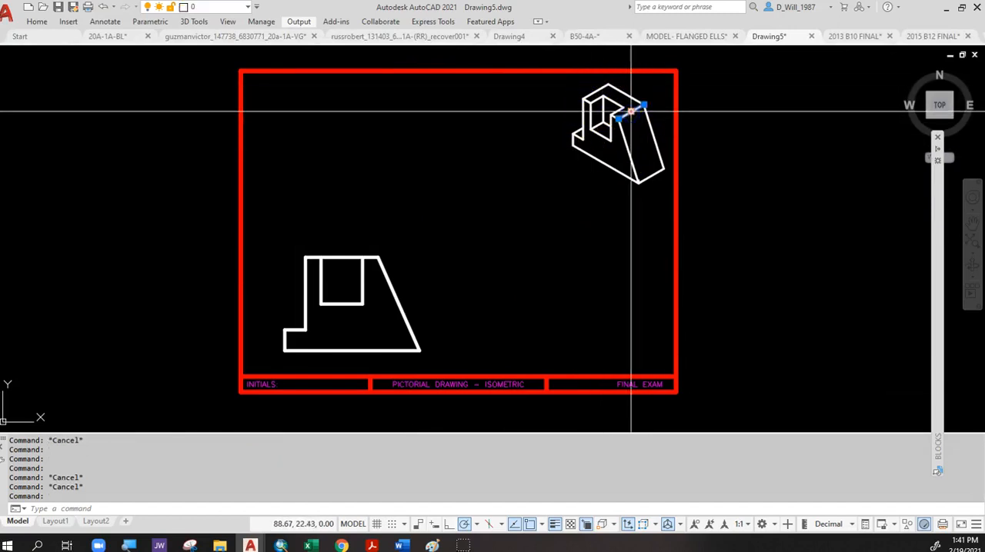
{"action": "left_click", "coordinate": [560, 79]}
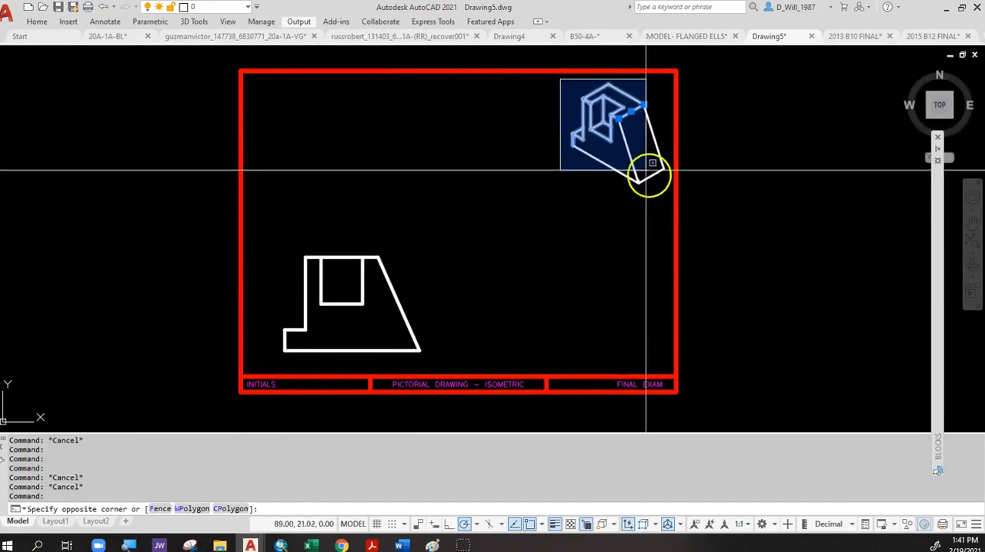
{"action": "left_click", "coordinate": [673, 194]}
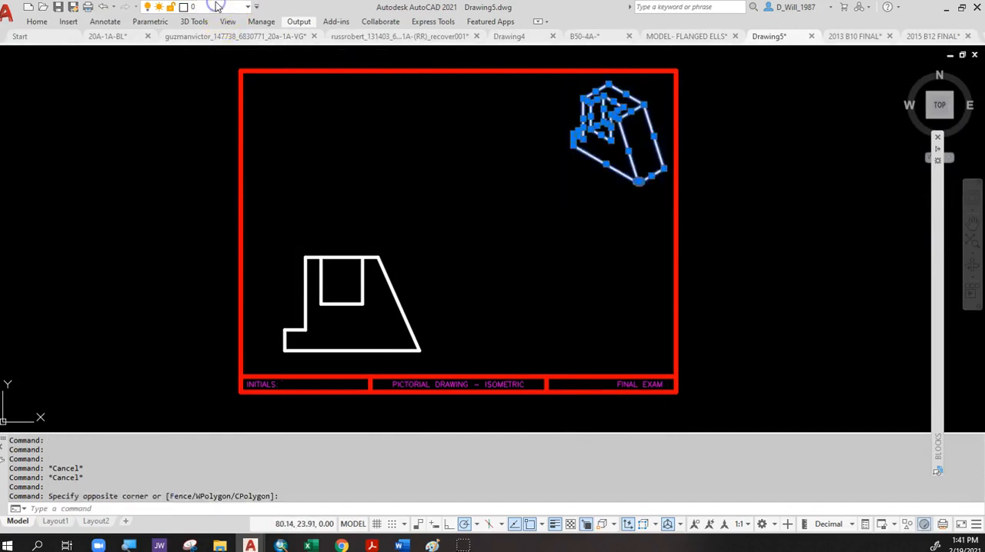
{"action": "left_click", "coordinate": [217, 6]}
{"action": "left_click", "coordinate": [226, 186]}
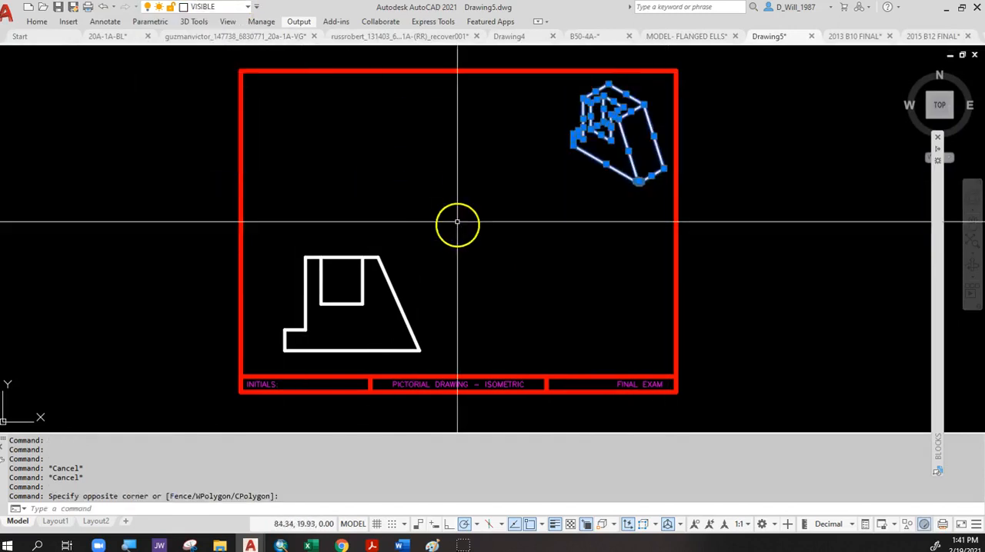
{"action": "key", "text": "Escape"}
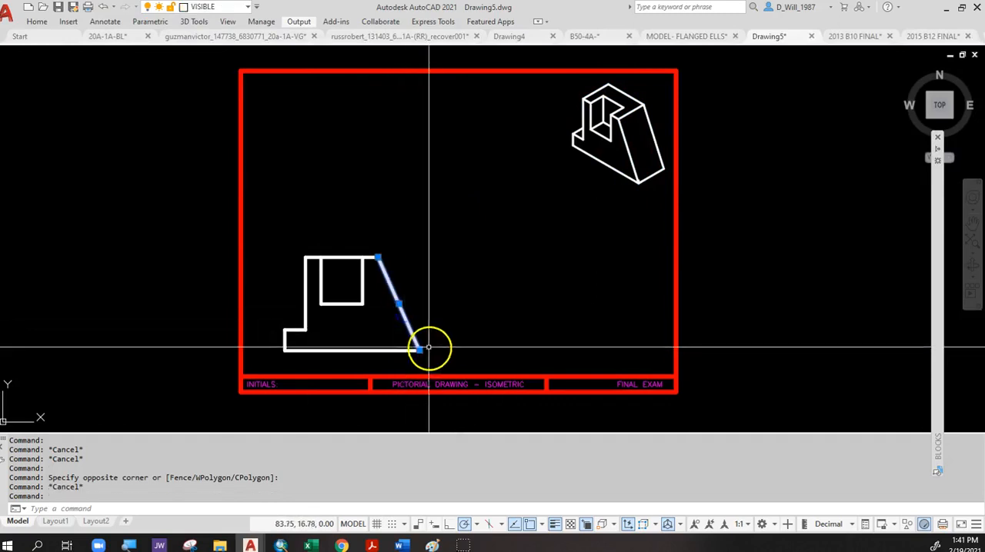
Check which layer the front view's outline and slot lines are on.
{"action": "left_click", "coordinate": [436, 359]}
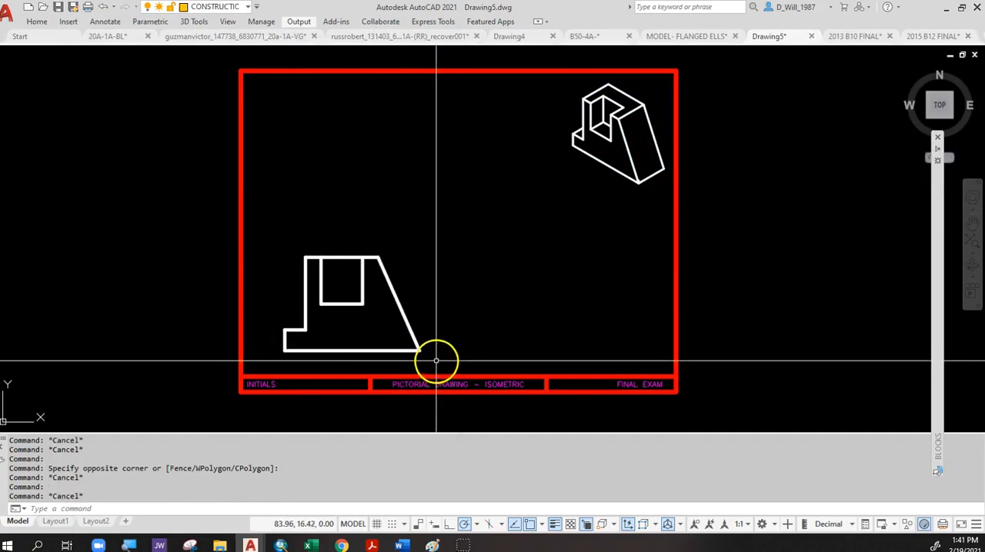
{"action": "left_click", "coordinate": [272, 233]}
{"action": "key", "text": "Escape"}
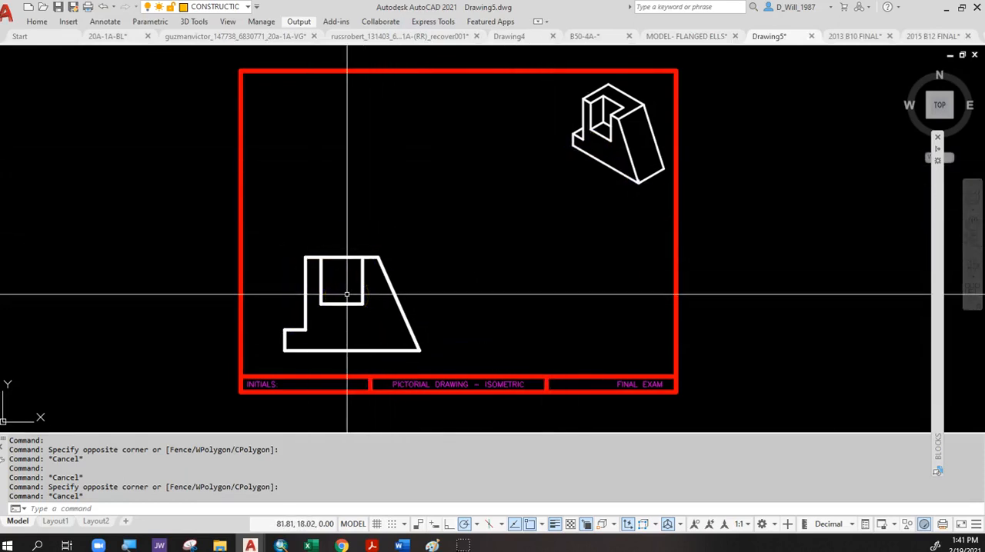
On the CONSTRUCTION layer, draw a vertical line from the front view's upper-left foot corner to the border's top edge.
{"action": "left_click", "coordinate": [216, 7]}
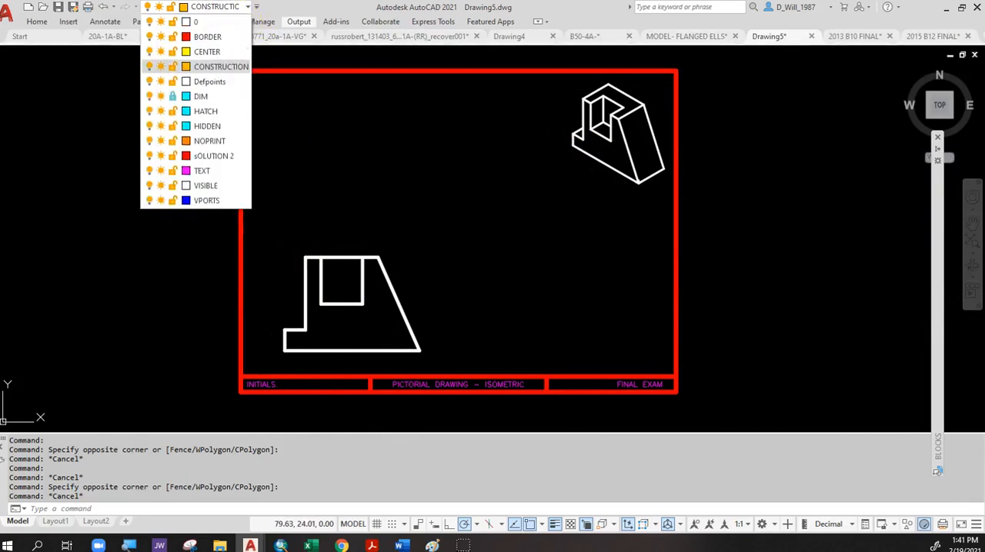
{"action": "left_click", "coordinate": [216, 70]}
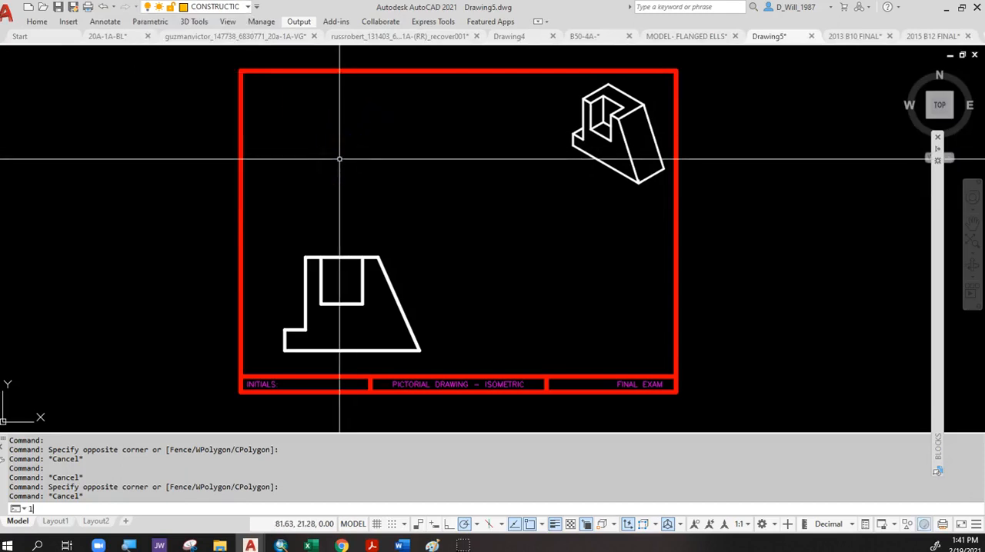
{"action": "type", "text": "l"}
{"action": "key", "text": "Return"}
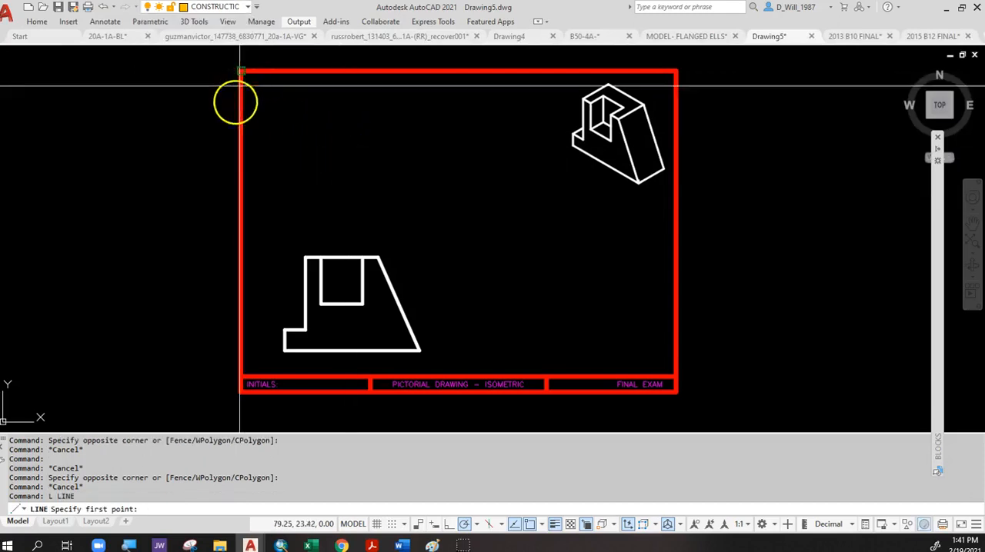
{"action": "left_click", "coordinate": [285, 329]}
{"action": "left_click", "coordinate": [240, 72]}
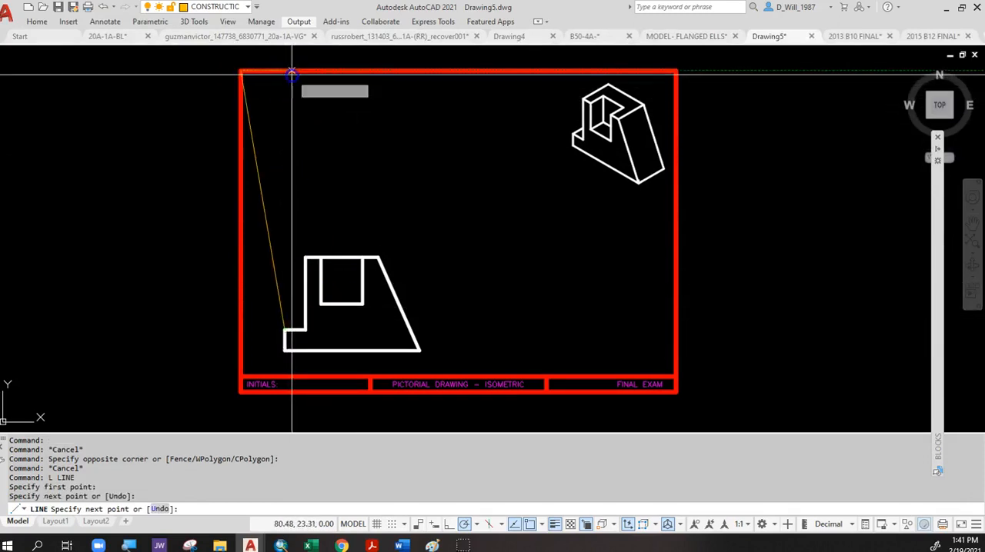
{"action": "type", "text": "u"}
{"action": "key", "text": "Return"}
{"action": "left_click", "coordinate": [285, 72]}
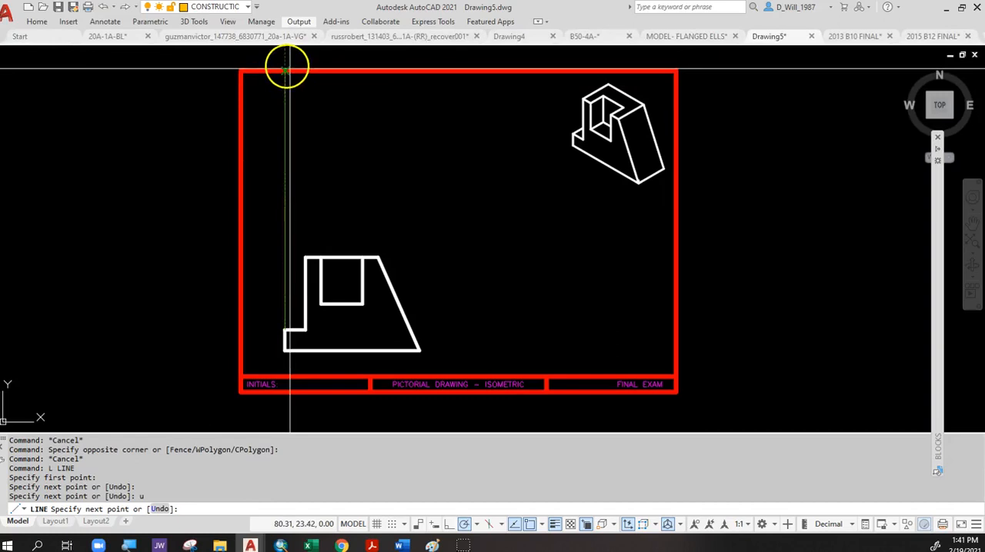
{"action": "key", "text": "Return"}
Draw vertical construction lines from both ends of the front view's top edge up to the border's top edge.
{"action": "key", "text": "Return"}
{"action": "left_click", "coordinate": [305, 258]}
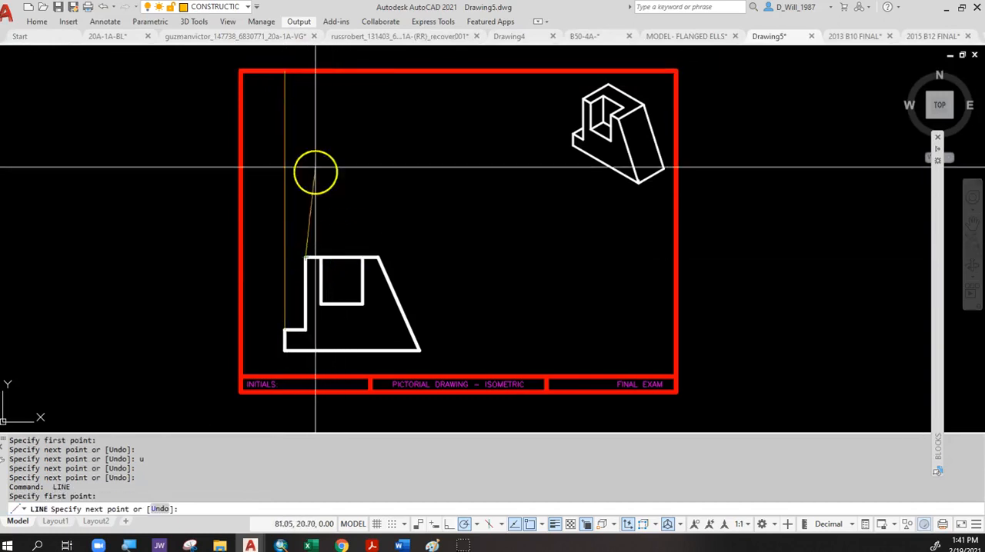
{"action": "left_click", "coordinate": [305, 72]}
{"action": "key", "text": "Return"}
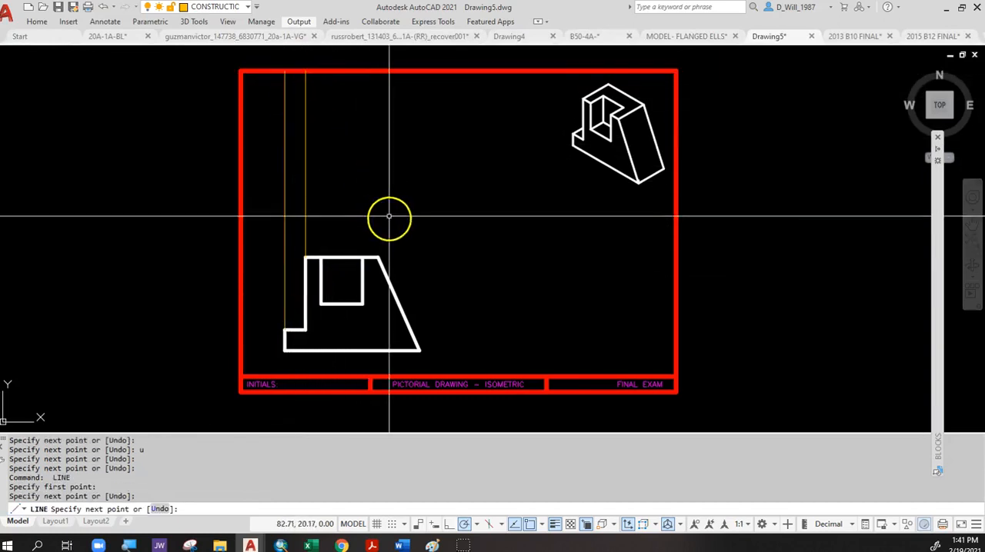
{"action": "key", "text": "Return"}
{"action": "left_click", "coordinate": [377, 258]}
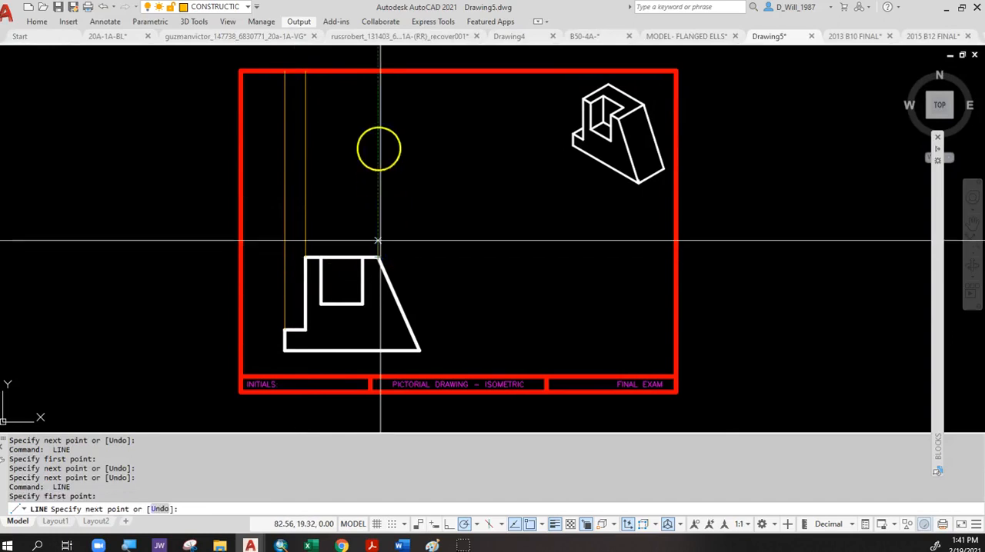
{"action": "left_click", "coordinate": [378, 72]}
{"action": "key", "text": "Return"}
{"action": "key", "text": "Return"}
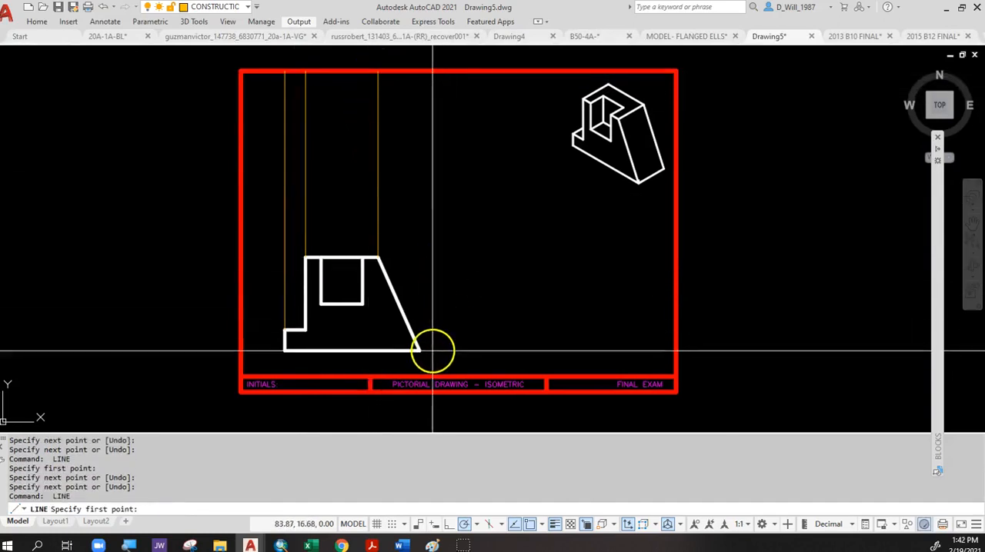
Draw a vertical construction line from the front view's lower-right corner up to the border's top edge.
{"action": "left_click", "coordinate": [419, 351]}
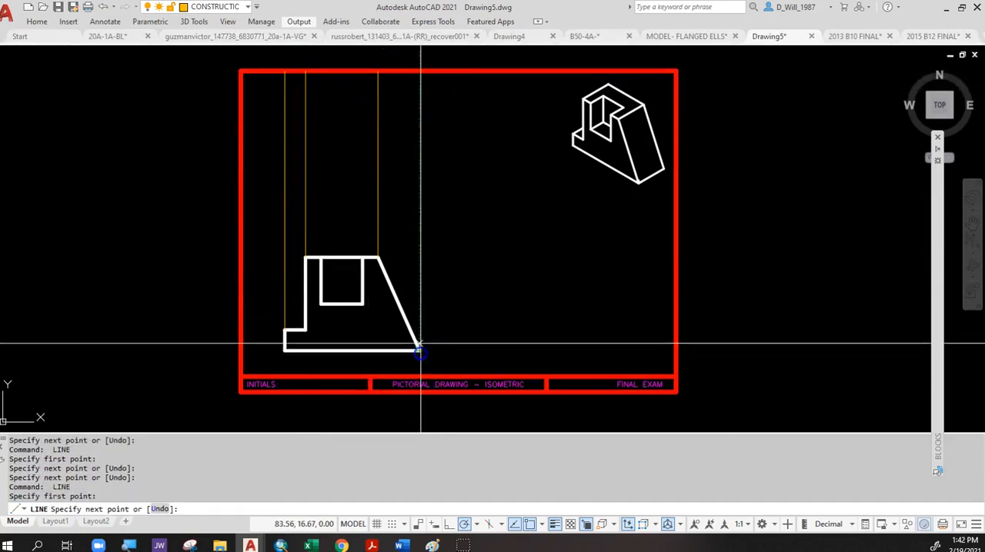
{"action": "left_click", "coordinate": [420, 70]}
{"action": "key", "text": "Escape"}
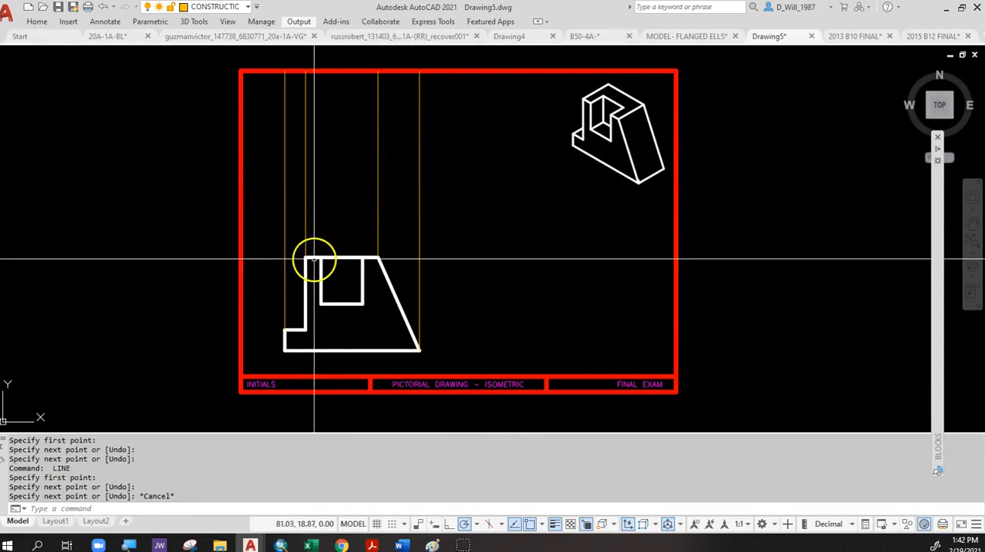
Make VISIBLE the current layer.
{"action": "left_click", "coordinate": [209, 8]}
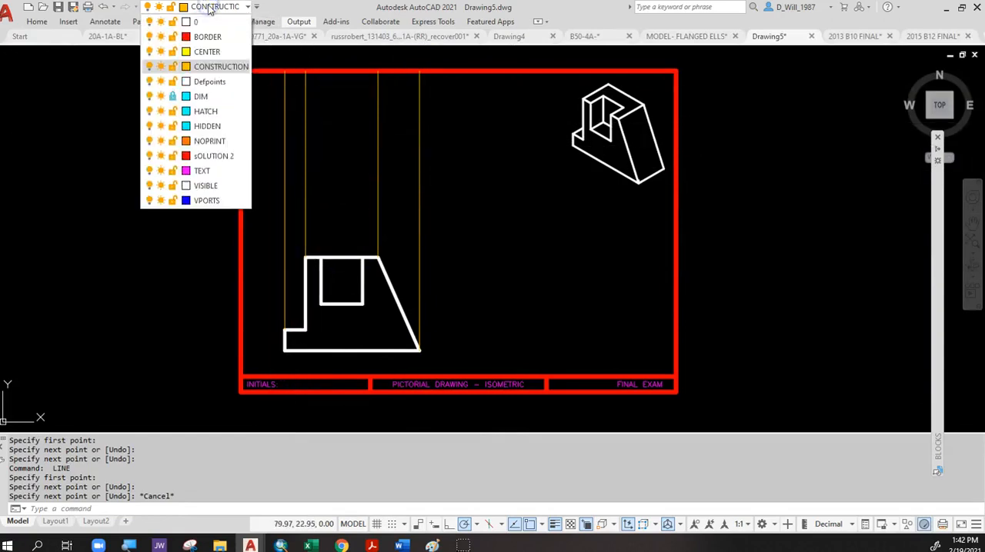
{"action": "left_click", "coordinate": [203, 186]}
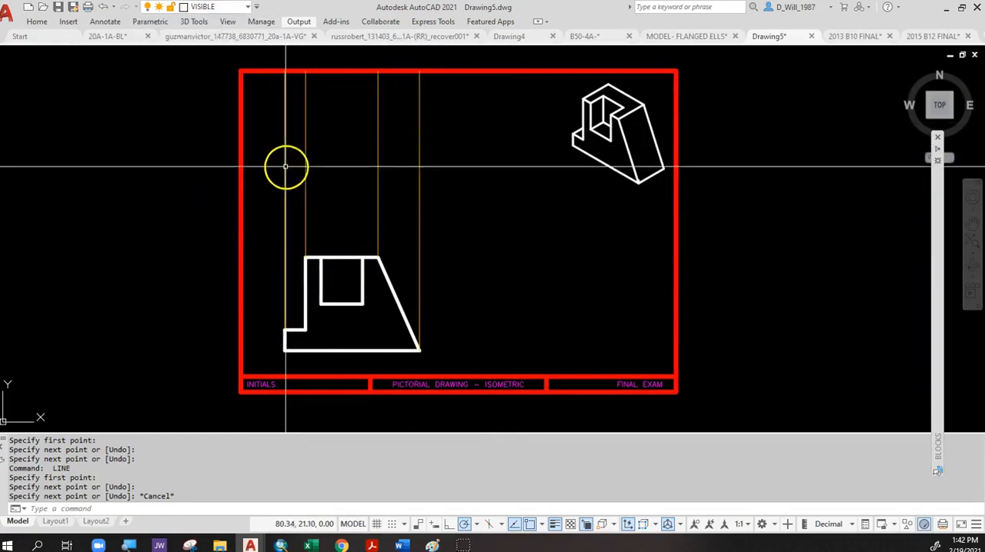
{"action": "type", "text": "l"}
{"action": "key", "text": "Return"}
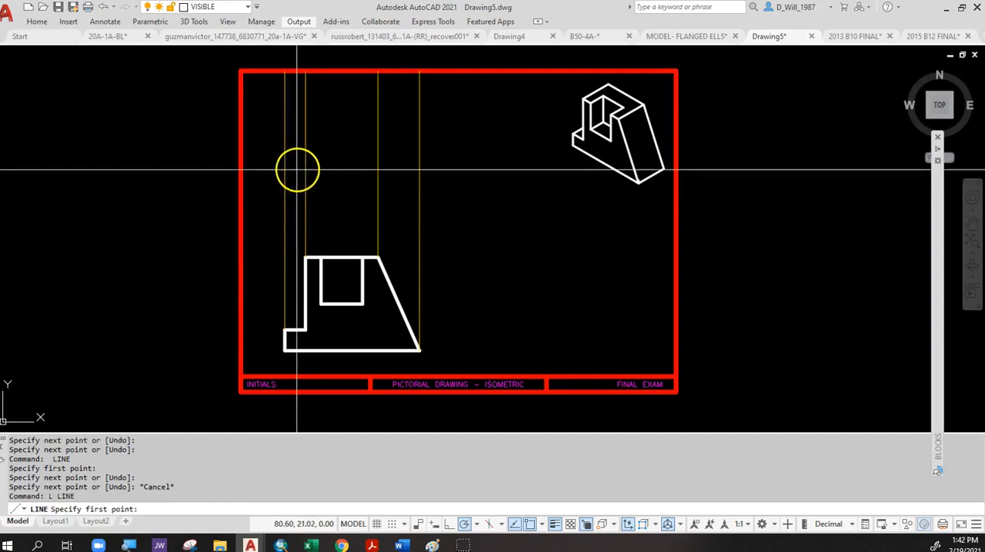
{"action": "left_click", "coordinate": [285, 200]}
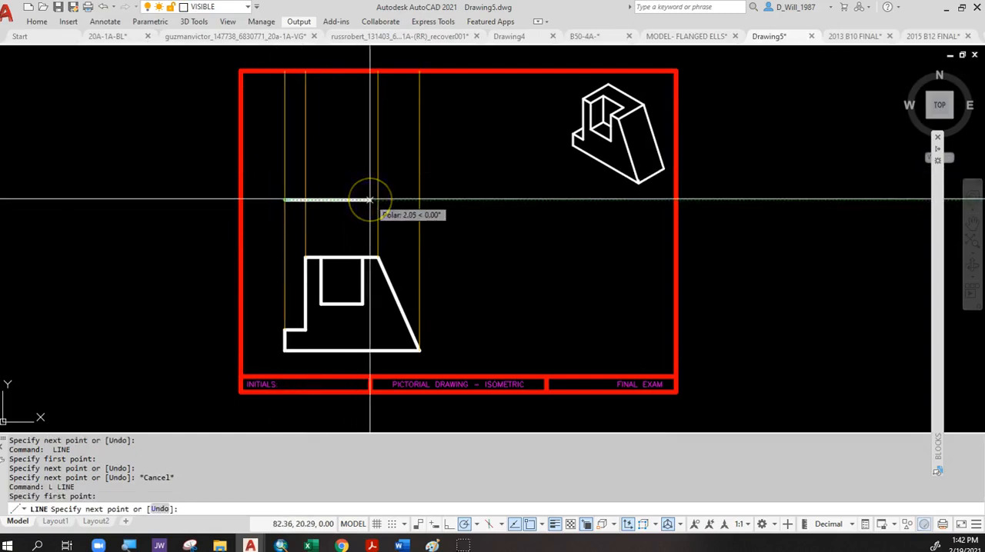
{"action": "key", "text": "Escape"}
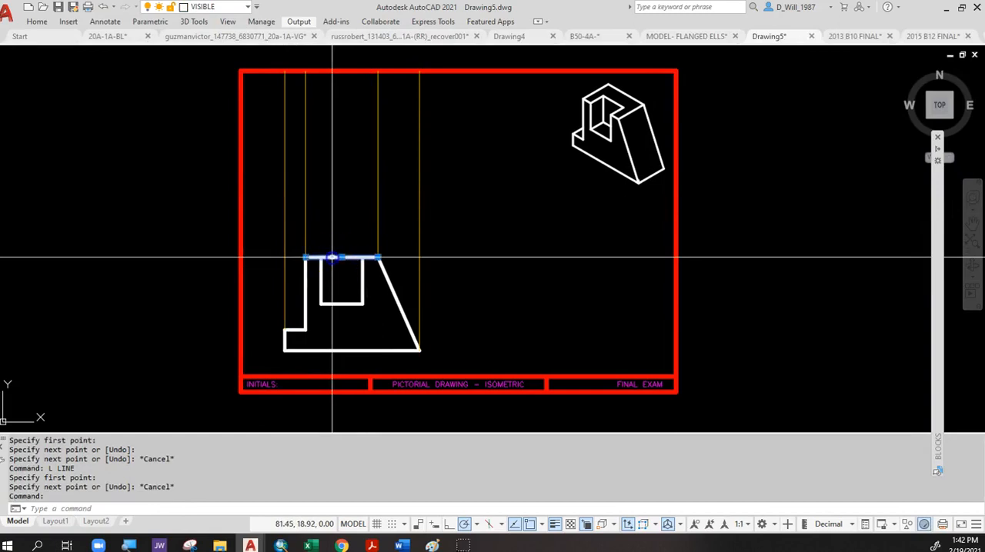
{"action": "key", "text": "Escape"}
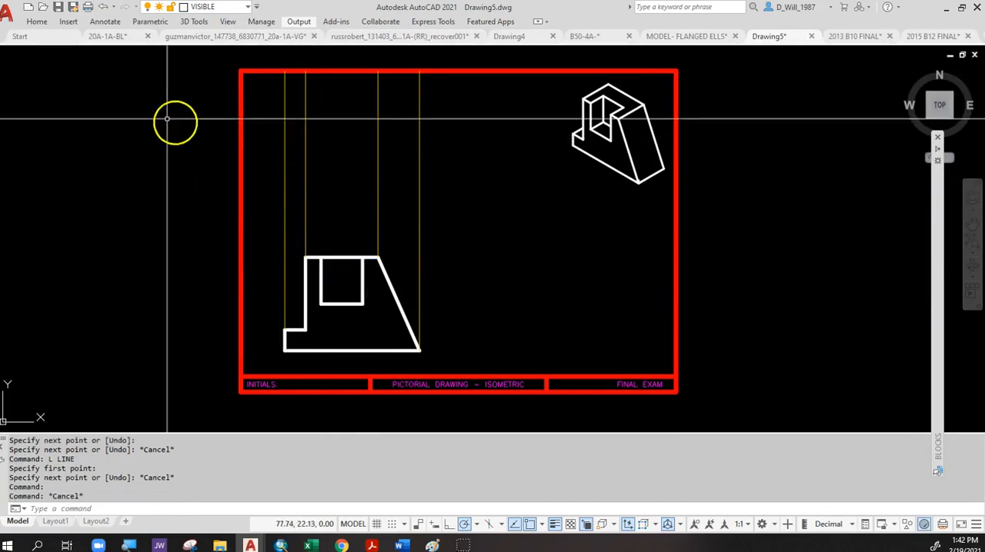
Draw a 1.5 spacing line up the leftmost construction line from the front view's top level, then a 1.25-deep top view rectangle reaching the rightmost one.
{"action": "left_click", "coordinate": [39, 25]}
{"action": "key", "text": "Escape"}
{"action": "key", "text": "Escape"}
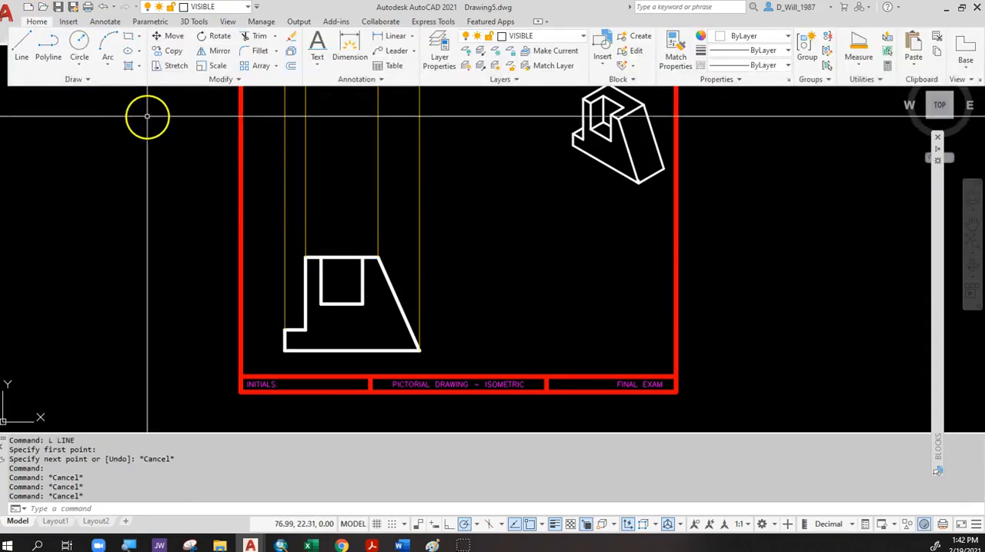
{"action": "left_click", "coordinate": [21, 46]}
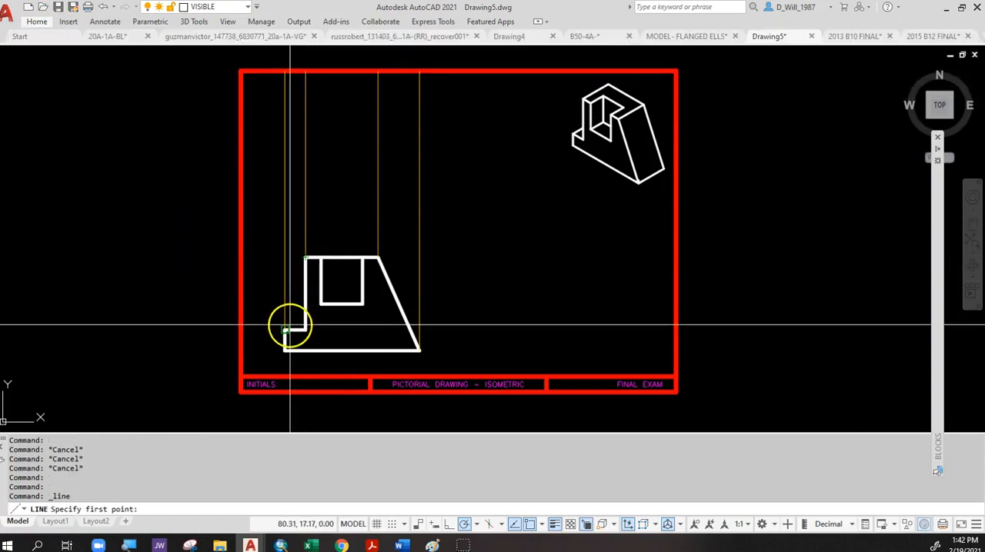
{"action": "left_click", "coordinate": [285, 258]}
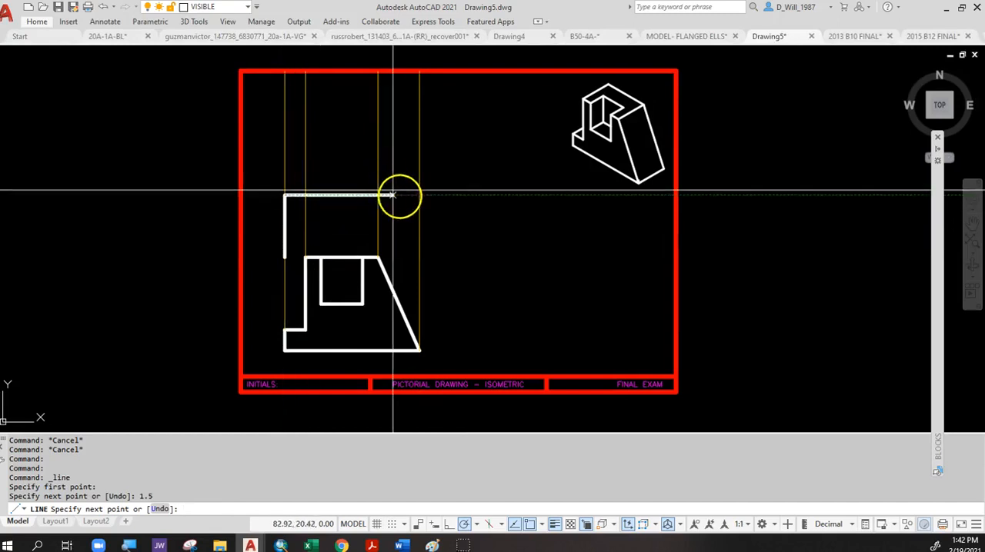
{"action": "left_click", "coordinate": [418, 195]}
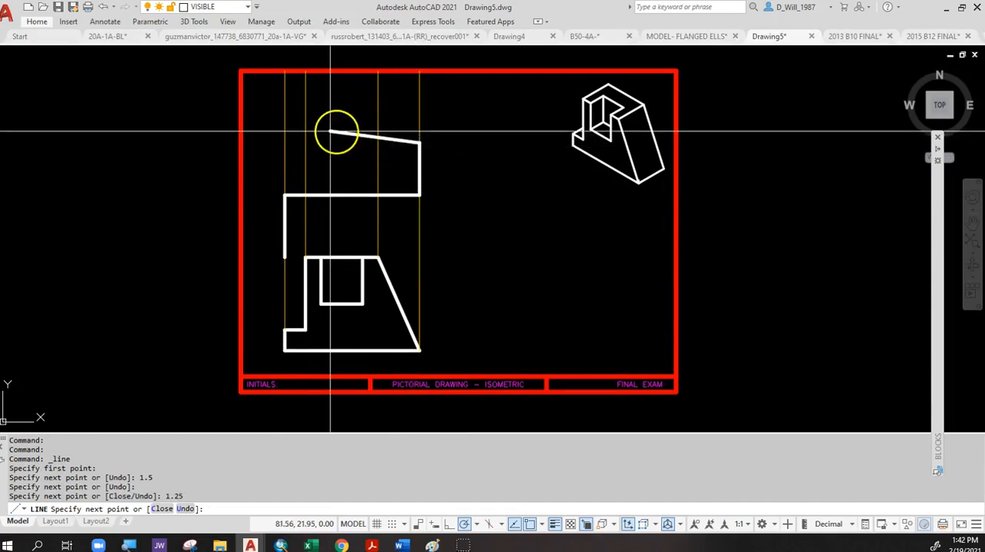
{"action": "left_click", "coordinate": [287, 143]}
{"action": "left_click", "coordinate": [285, 195]}
{"action": "key", "text": "Escape"}
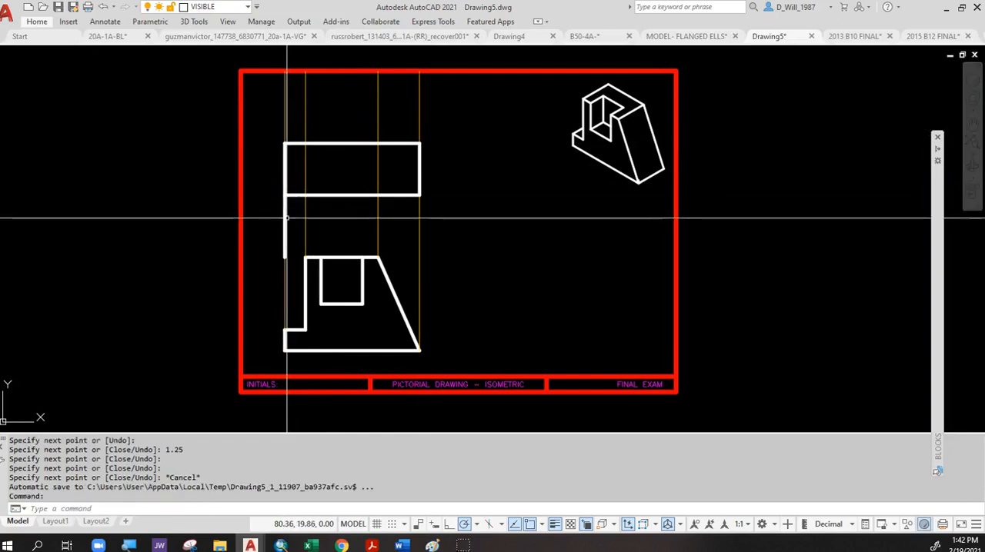
Delete the vertical spacing line below the top view's lower-left corner.
{"action": "left_click", "coordinate": [358, 222]}
{"action": "key", "text": "Escape"}
{"action": "left_click_drag", "start_coordinate": [274, 193], "coordinate": [291, 256]}
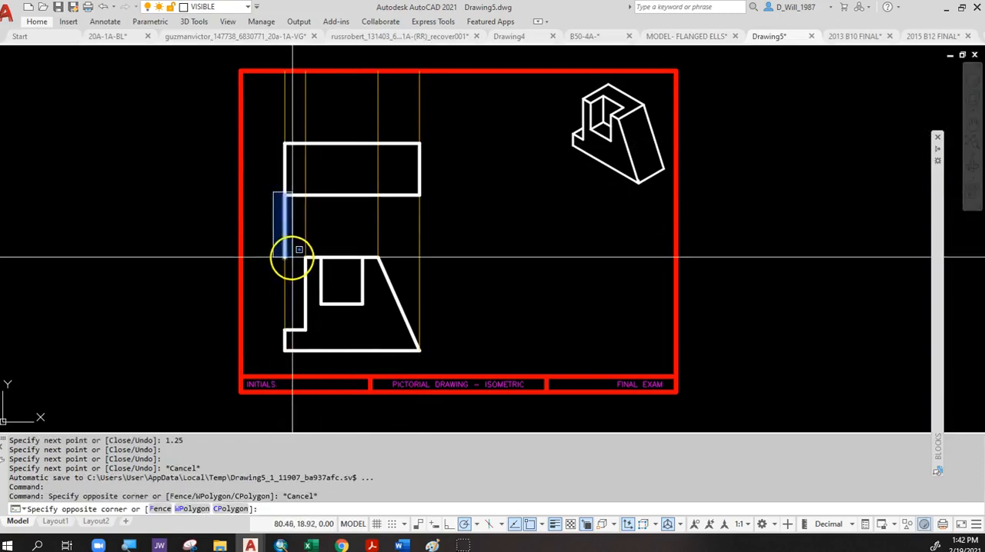
{"action": "left_click", "coordinate": [292, 266]}
{"action": "key", "text": "Delete"}
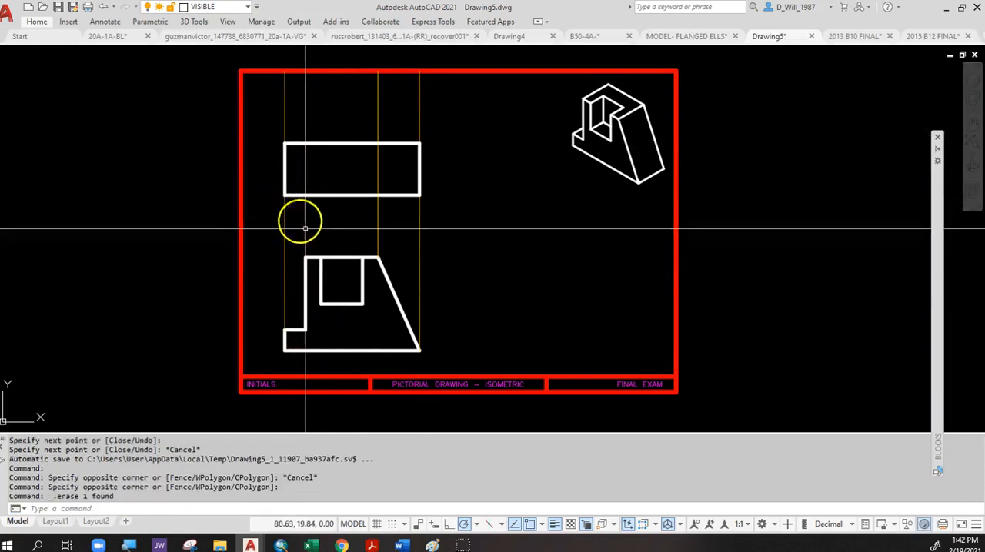
Draw two vertical lines across the top view rectangle, following the two middle construction lines.
{"action": "key", "text": "Return"}
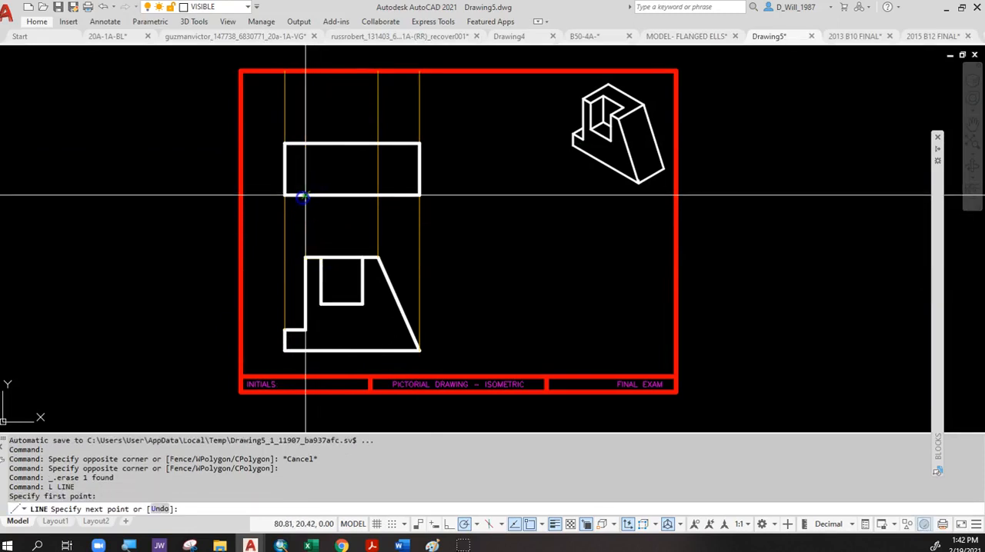
{"action": "left_click", "coordinate": [305, 144]}
{"action": "key", "text": "Return"}
{"action": "key", "text": "Return"}
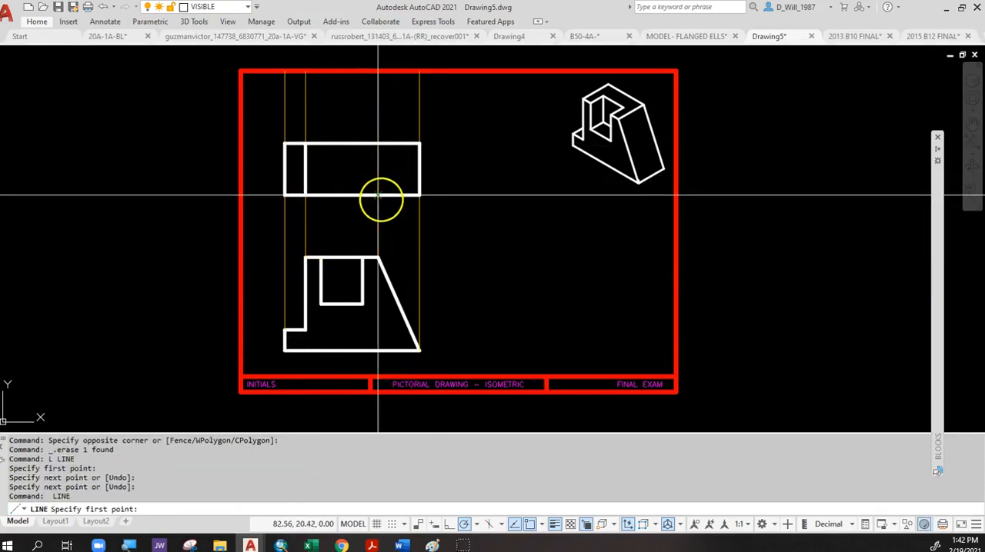
{"action": "left_click", "coordinate": [377, 196]}
{"action": "key", "text": "Escape"}
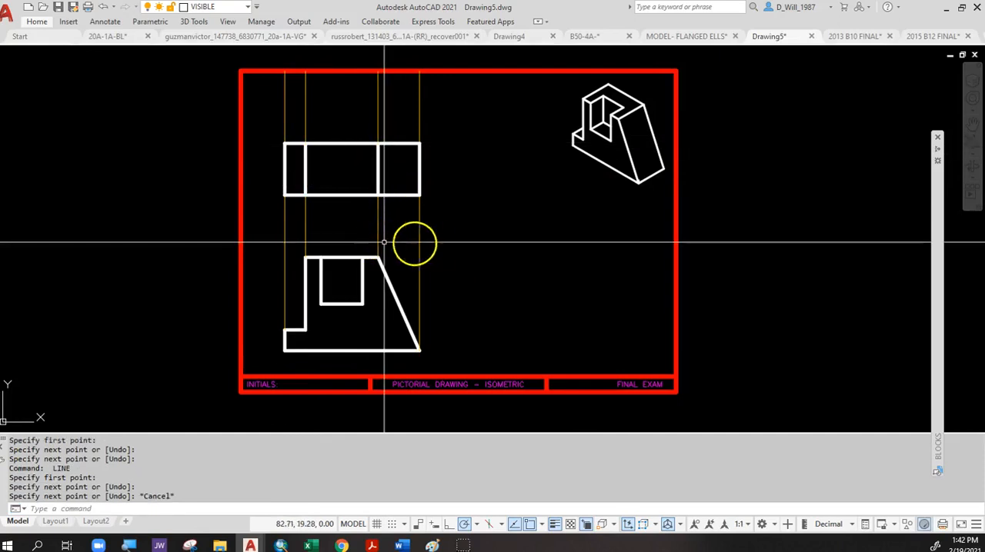
{"action": "left_click", "coordinate": [429, 239]}
{"action": "left_click", "coordinate": [285, 207]}
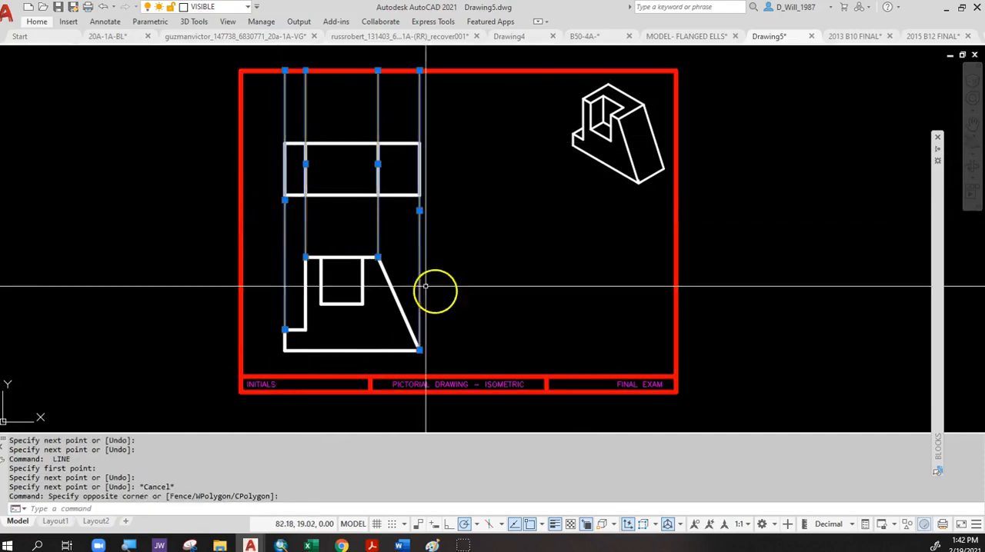
{"action": "key", "text": "Escape"}
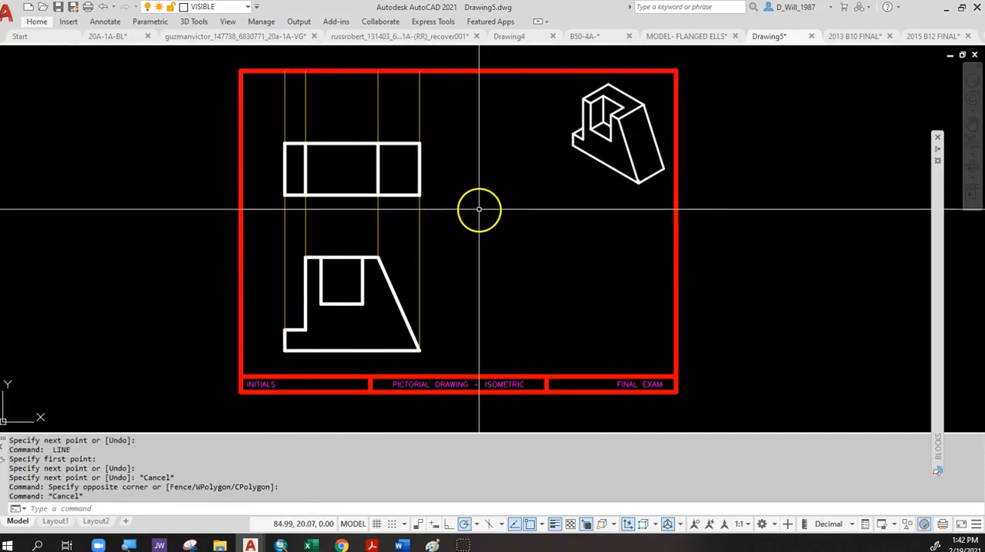
{"action": "left_click", "coordinate": [439, 104]}
{"action": "left_click", "coordinate": [270, 101]}
{"action": "key", "text": "Escape"}
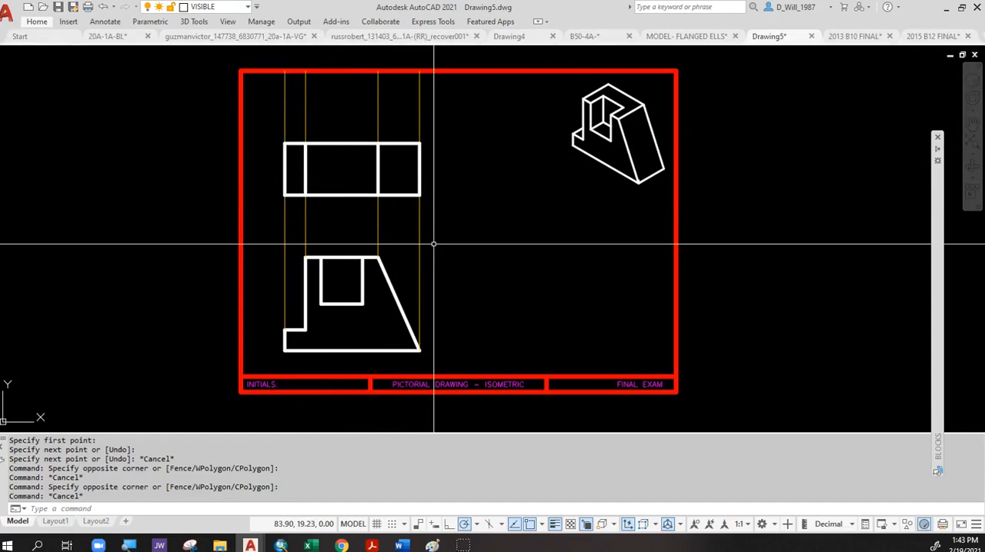
{"action": "type", "text": "l"}
{"action": "key", "text": "Return"}
{"action": "key", "text": "Escape"}
{"action": "key", "text": "Escape"}
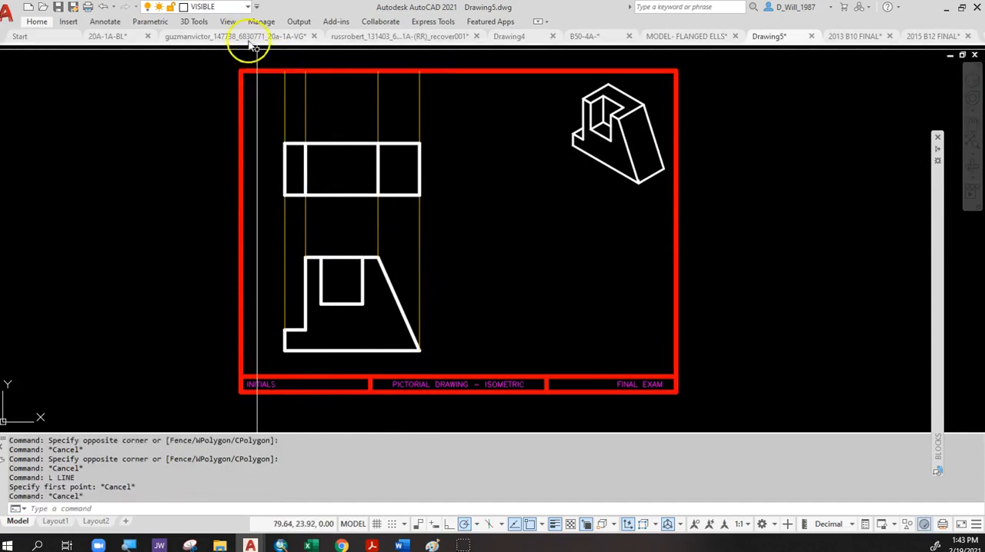
On the CONSTRUCTION layer, draw a horizontal line from the right end of the front view's top edge nearly to the border's right edge.
{"action": "left_click", "coordinate": [229, 7]}
{"action": "left_click", "coordinate": [221, 66]}
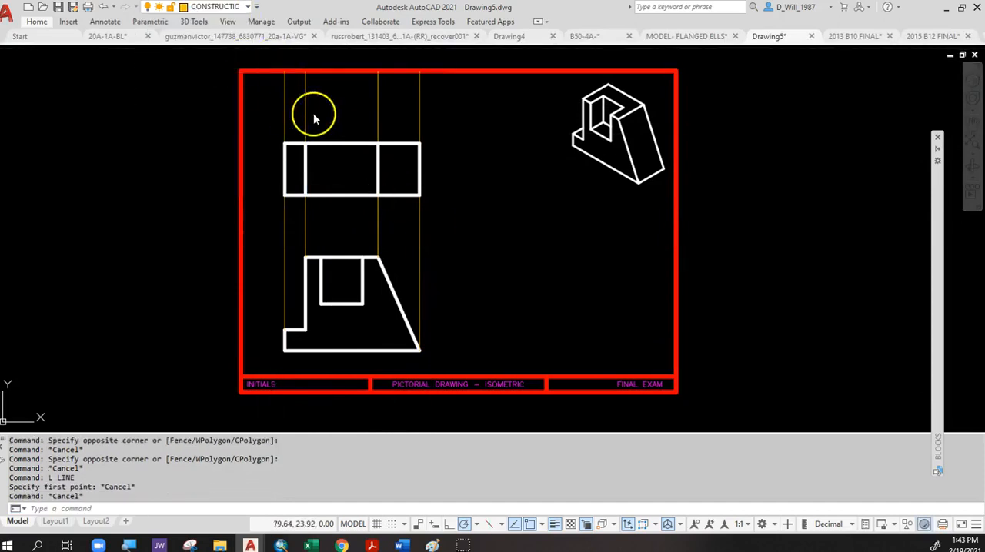
{"action": "type", "text": "l"}
{"action": "key", "text": "Return"}
{"action": "left_click", "coordinate": [377, 258]}
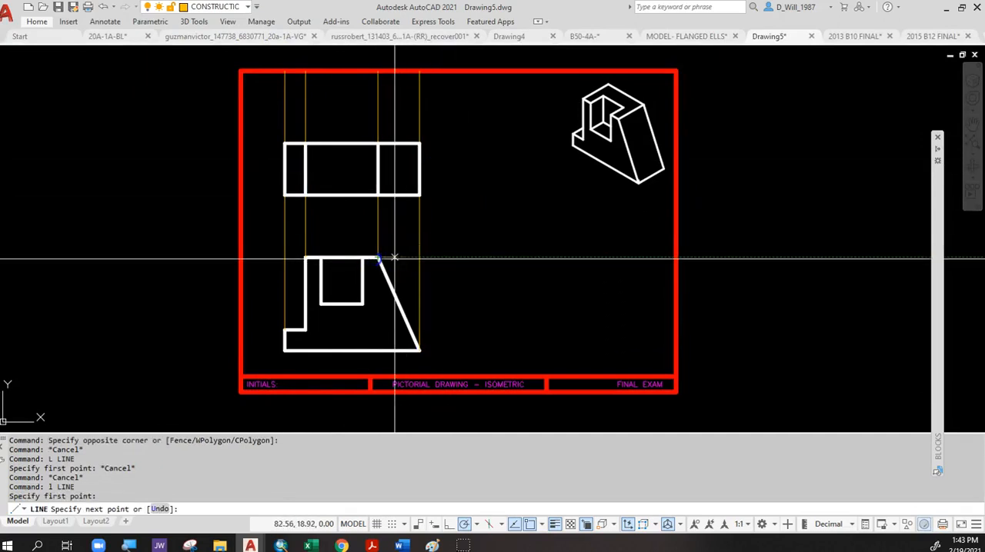
{"action": "left_click", "coordinate": [646, 263]}
{"action": "key", "text": "Return"}
{"action": "key", "text": "Return"}
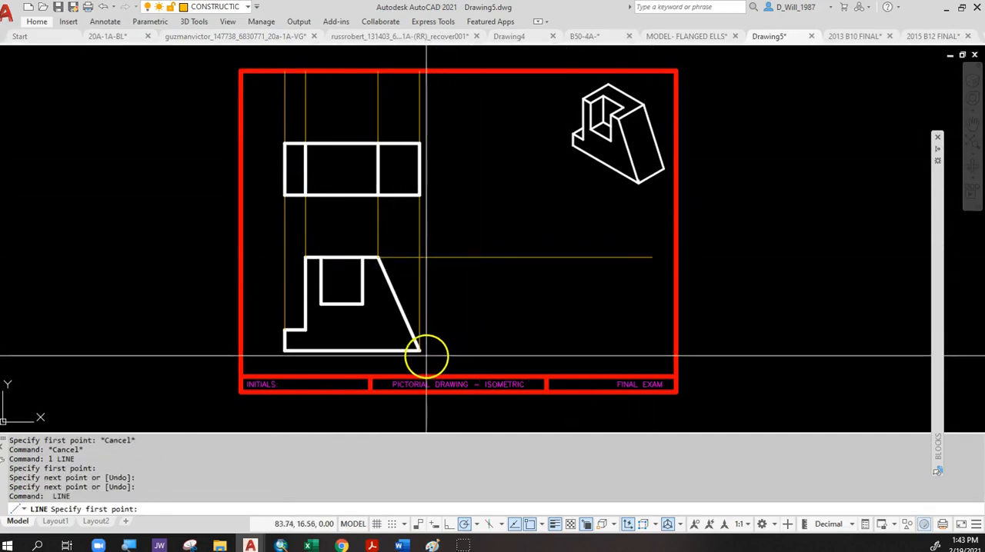
Draw a horizontal construction line from the front view's lower-right corner nearly to the border's right edge.
{"action": "left_click", "coordinate": [419, 351]}
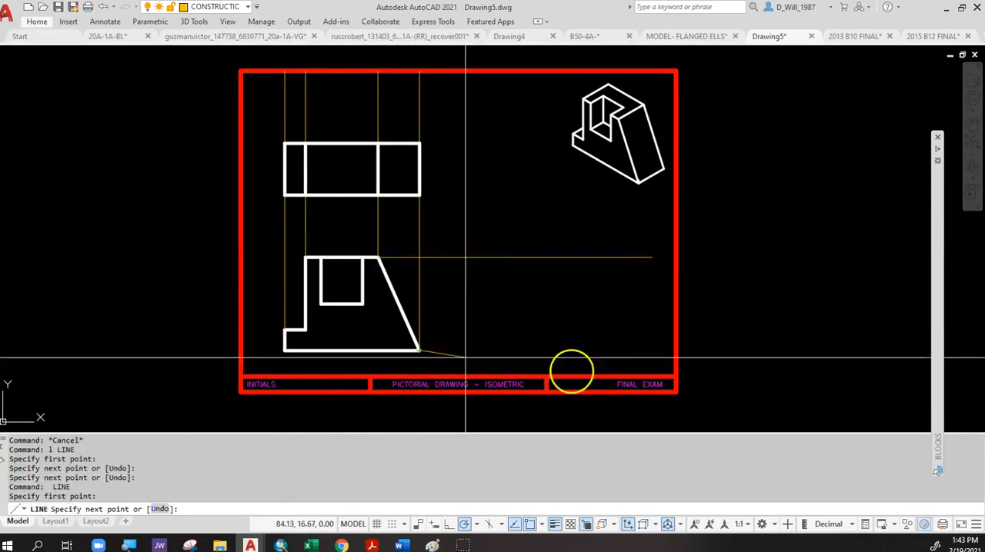
{"action": "left_click", "coordinate": [659, 352]}
{"action": "key", "text": "Return"}
{"action": "key", "text": "Return"}
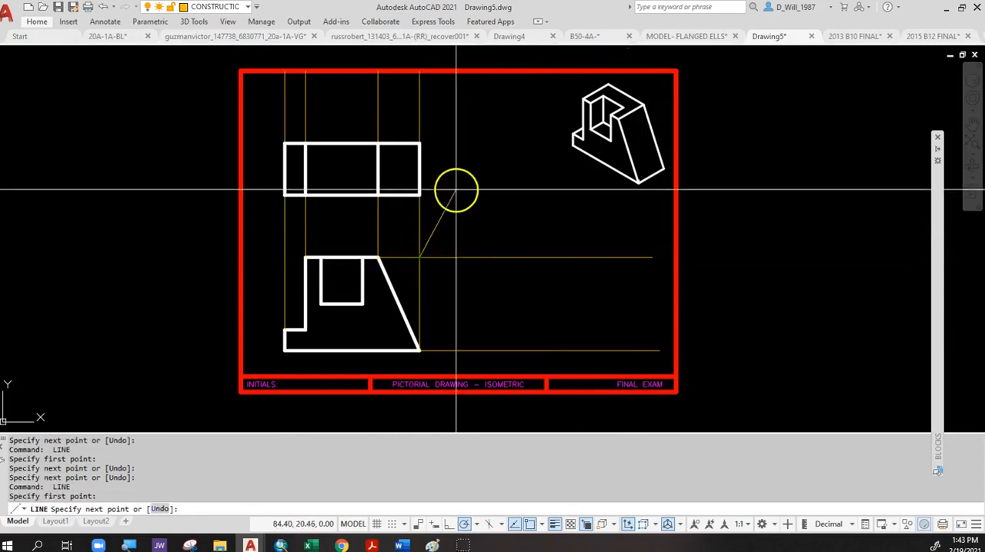
Draw a 45° miter line up and right from where the rightmost vertical construction line crosses the upper horizontal one, ending near the border's top edge.
{"action": "left_click", "coordinate": [600, 77]}
{"action": "key", "text": "Escape"}
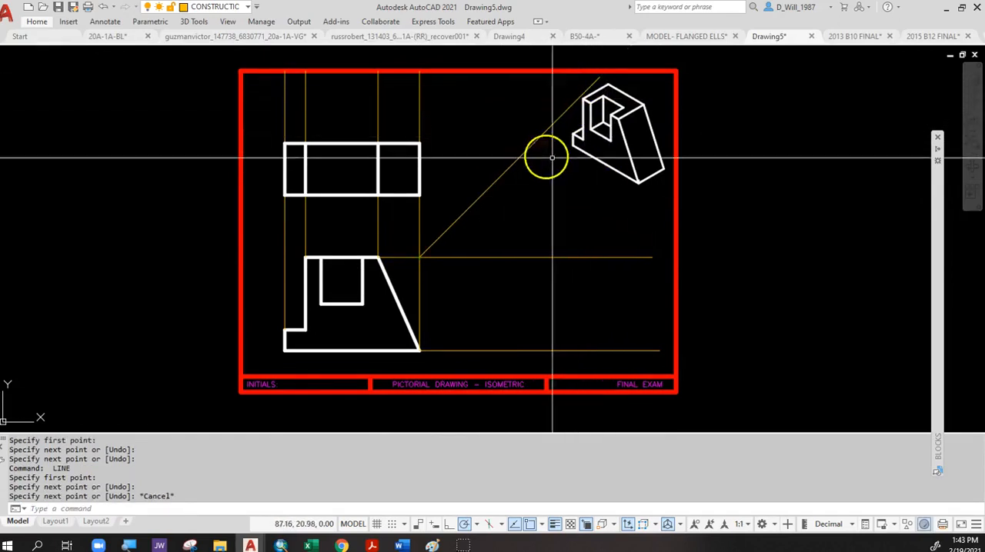
Project the top view's upper-right corner horizontally to the miter line and down to the lower horizontal construction line.
{"action": "key", "text": "Return"}
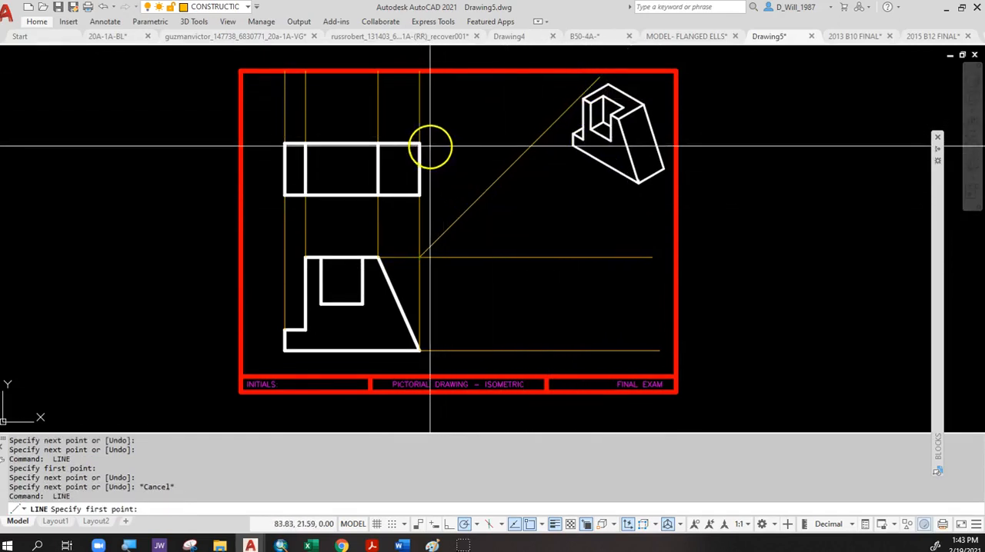
{"action": "left_click", "coordinate": [420, 143]}
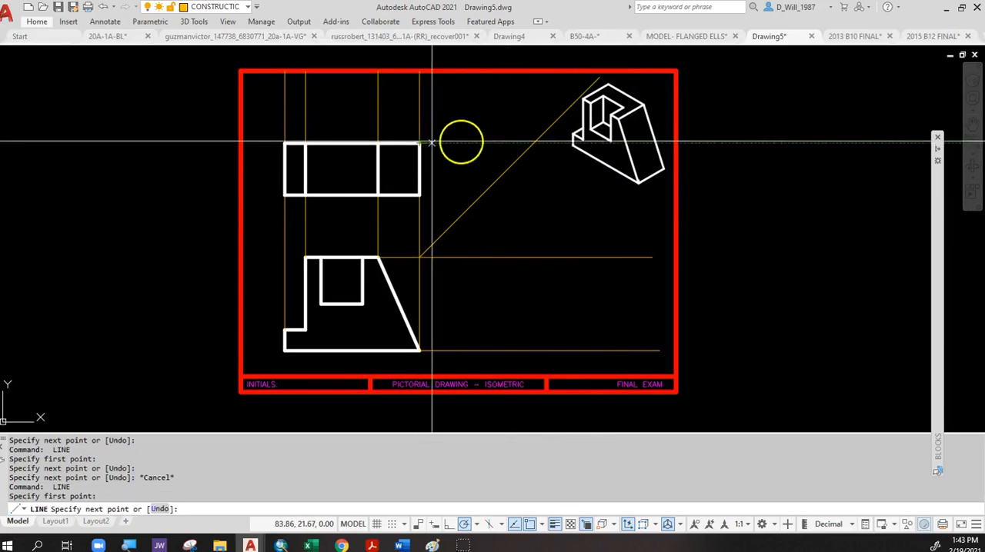
{"action": "left_click", "coordinate": [535, 143]}
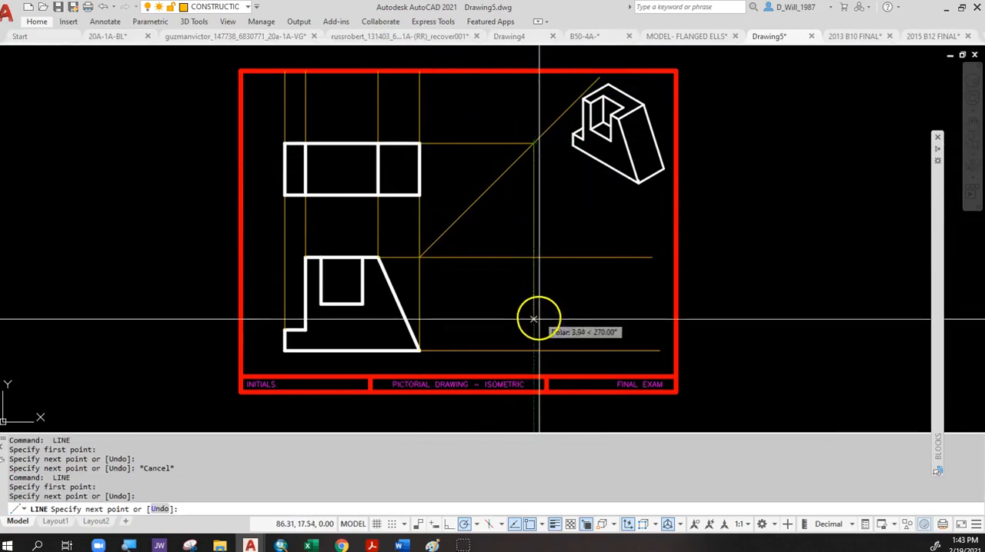
{"action": "left_click", "coordinate": [533, 351]}
{"action": "key", "text": "Return"}
{"action": "key", "text": "Return"}
Project the top view's lower-right corner horizontally to the miter line and down to the lower horizontal construction line.
{"action": "left_click", "coordinate": [420, 194]}
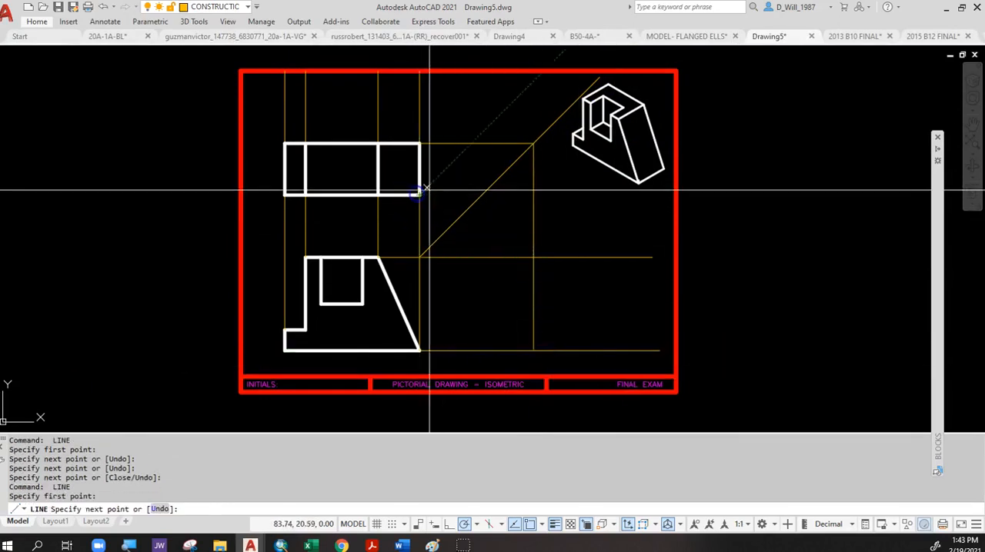
{"action": "left_click", "coordinate": [482, 194]}
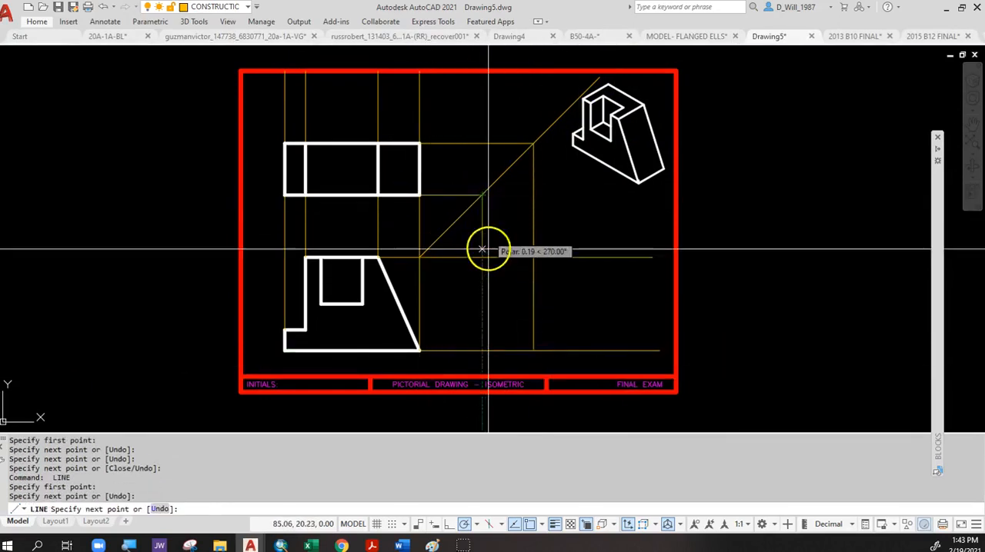
{"action": "left_click", "coordinate": [482, 351]}
{"action": "key", "text": "Escape"}
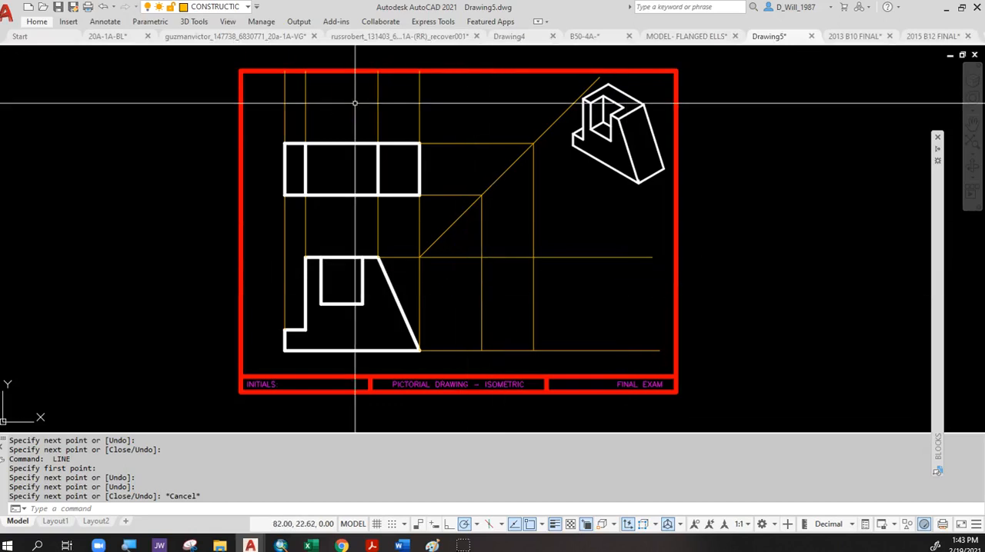
Draw the right side view's rectangular outline on the VISIBLE layer between the intersections of the projected construction lines.
{"action": "left_click", "coordinate": [213, 9]}
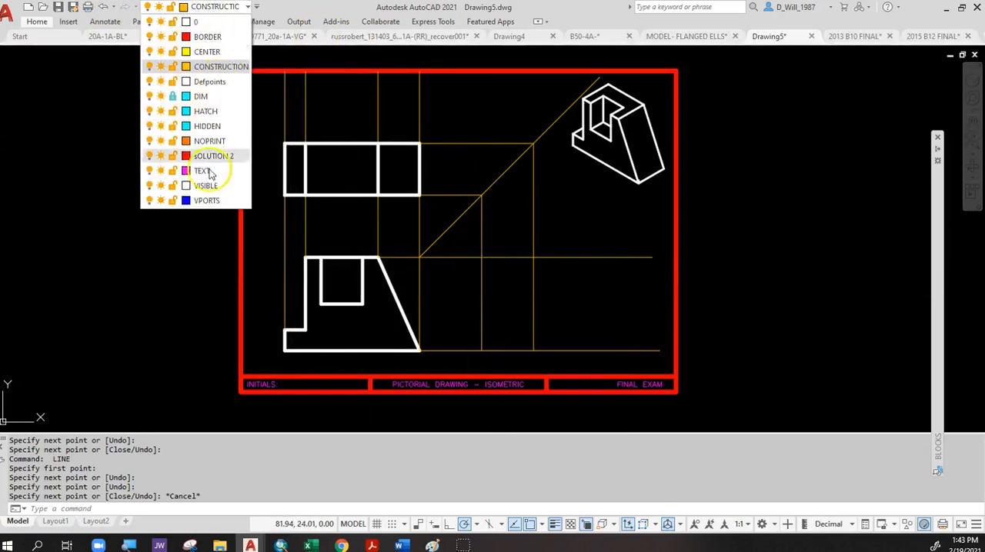
{"action": "left_click", "coordinate": [205, 185]}
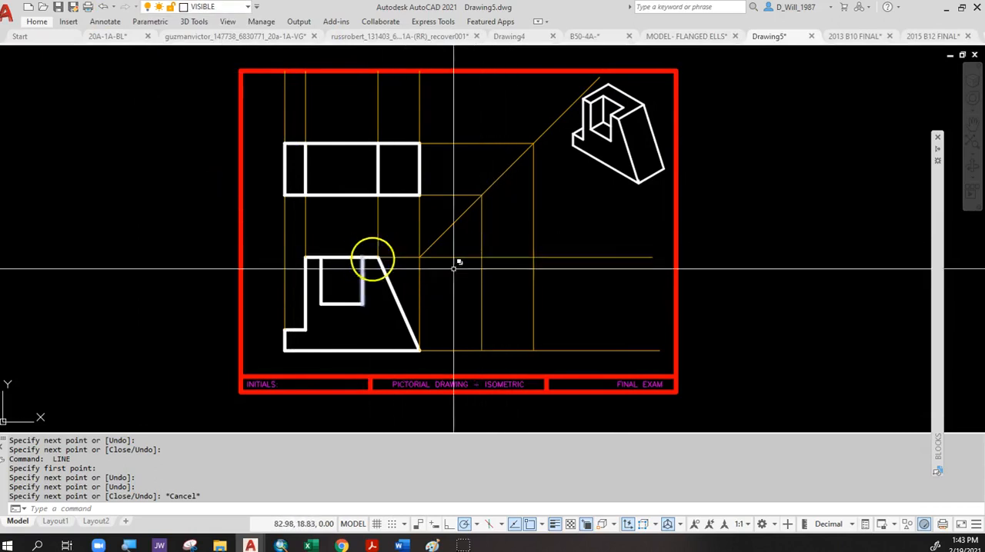
{"action": "type", "text": "rec"}
{"action": "key", "text": "Return"}
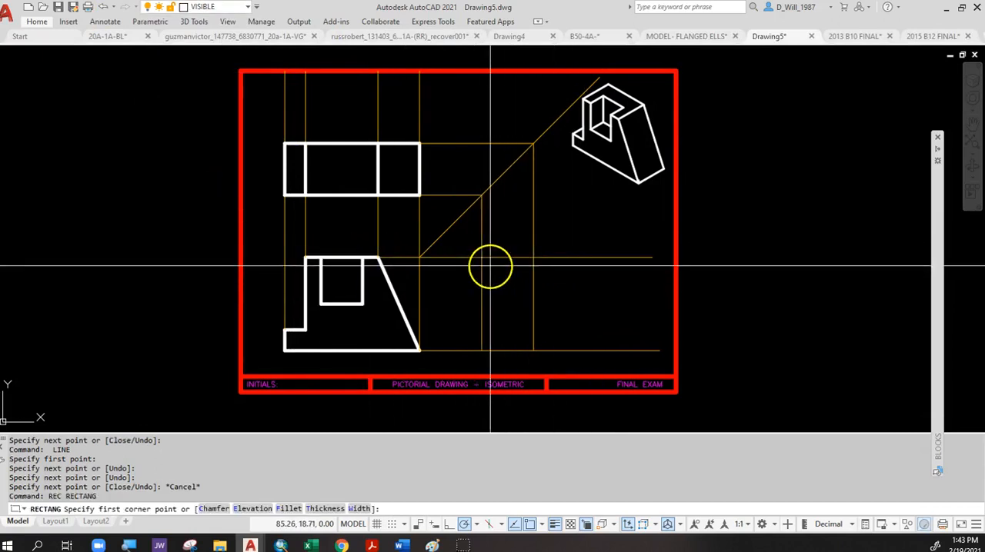
{"action": "left_click", "coordinate": [482, 257]}
{"action": "left_click", "coordinate": [534, 352]}
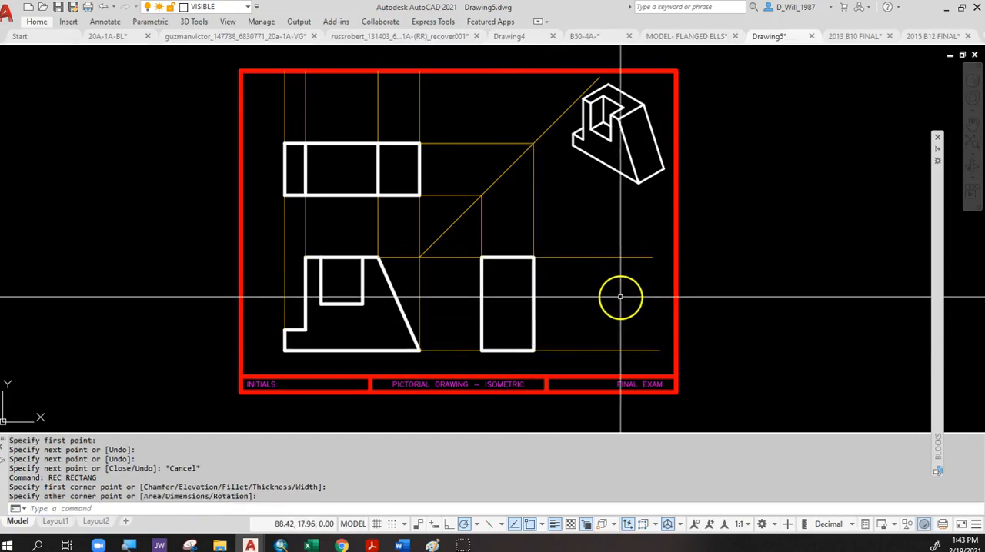
{"action": "left_click", "coordinate": [510, 163]}
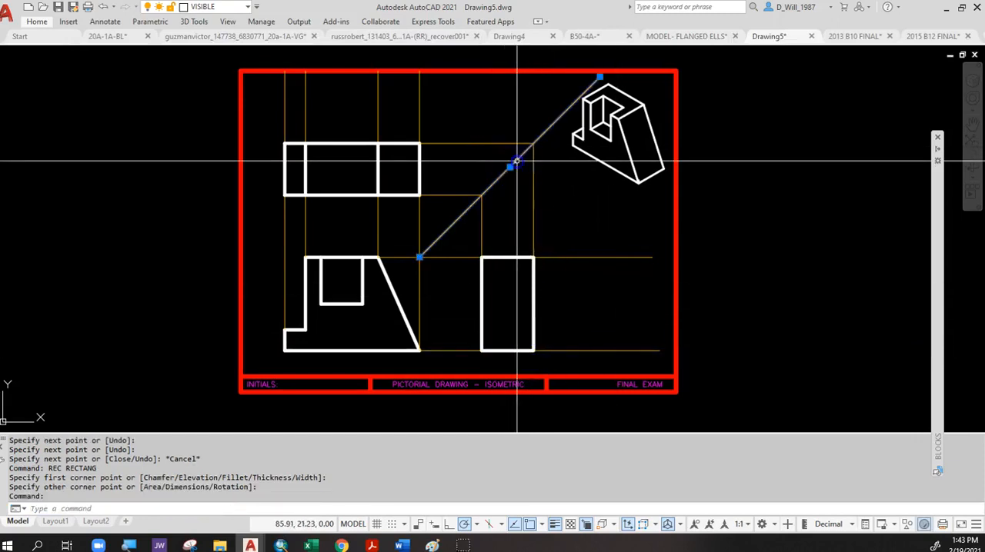
{"action": "key", "text": "Escape"}
{"action": "left_click", "coordinate": [468, 136]}
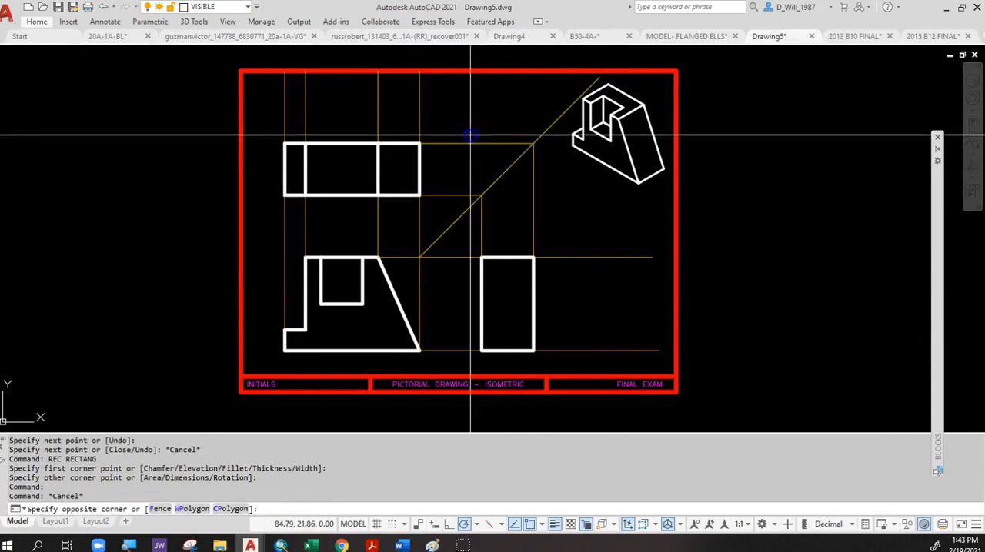
{"action": "left_click", "coordinate": [451, 213]}
{"action": "key", "text": "Escape"}
{"action": "left_click", "coordinate": [431, 218]}
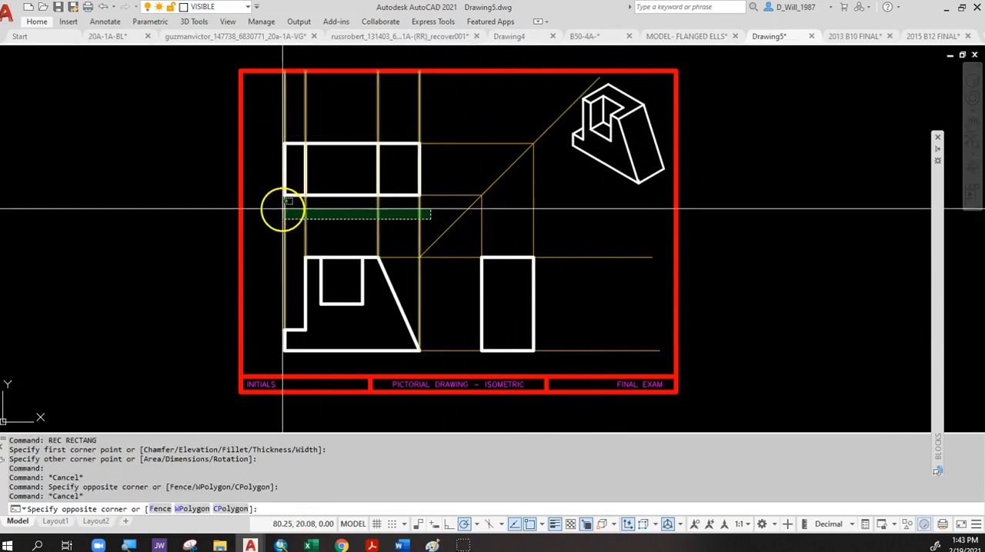
{"action": "left_click", "coordinate": [282, 210]}
{"action": "key", "text": "Escape"}
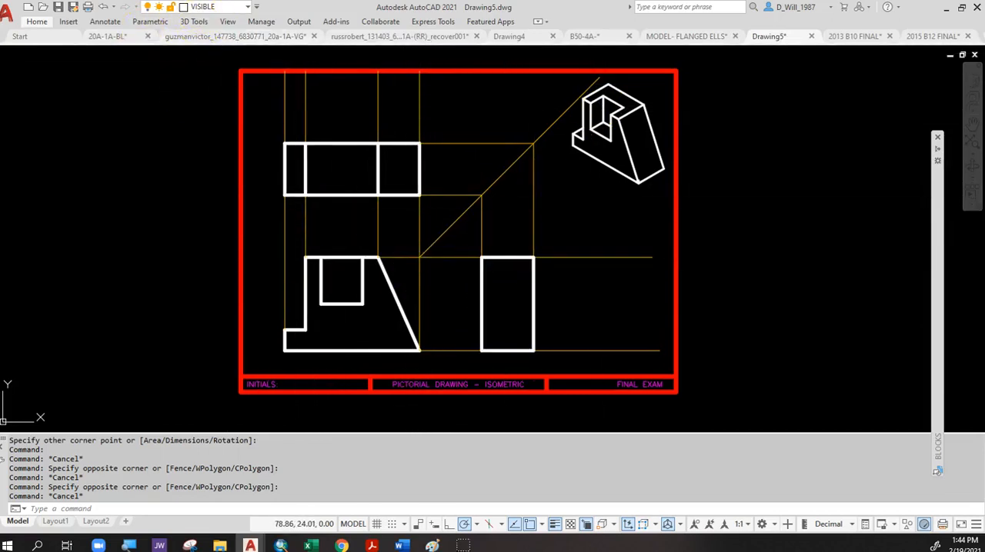
On the CONSTRUCTION layer, draw a horizontal line from the front view notch's lower-right corner to just past the right side view.
{"action": "left_click", "coordinate": [215, 6]}
{"action": "left_click", "coordinate": [222, 67]}
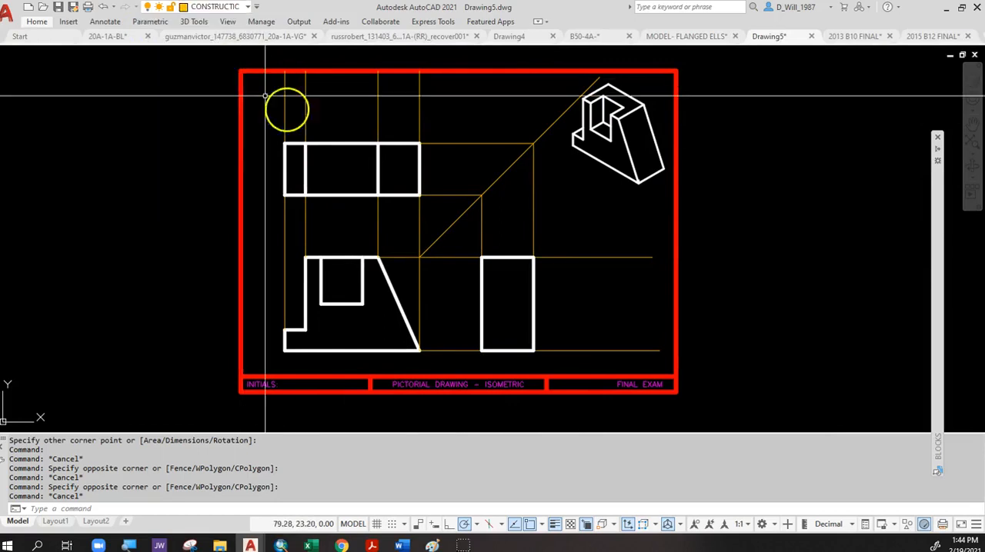
{"action": "type", "text": "l"}
{"action": "key", "text": "Return"}
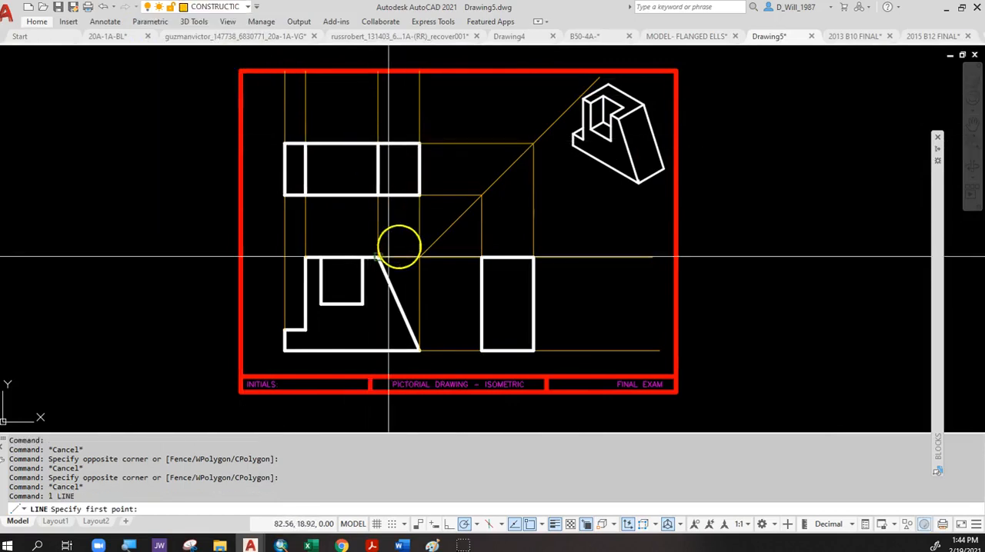
{"action": "left_click", "coordinate": [362, 303]}
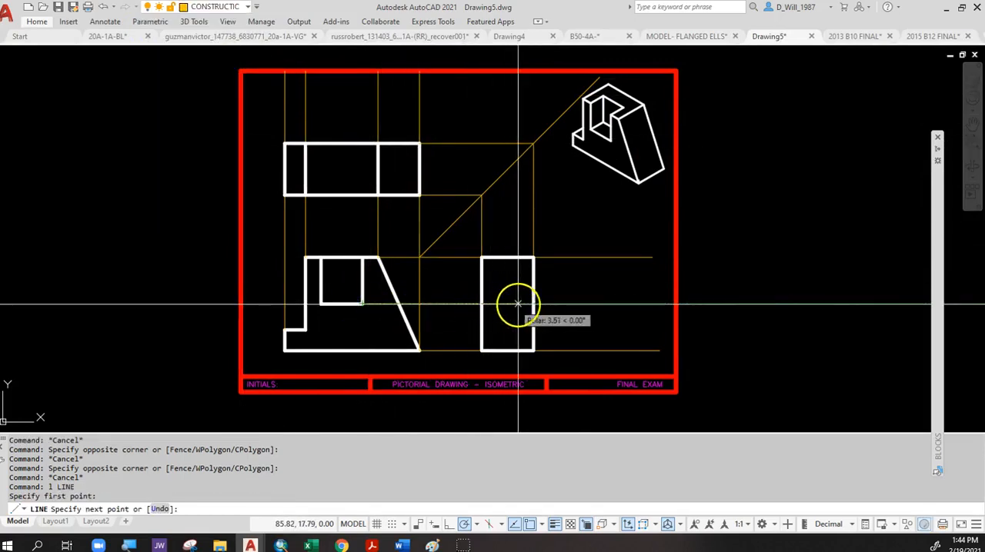
{"action": "left_click", "coordinate": [554, 304]}
{"action": "key", "text": "Return"}
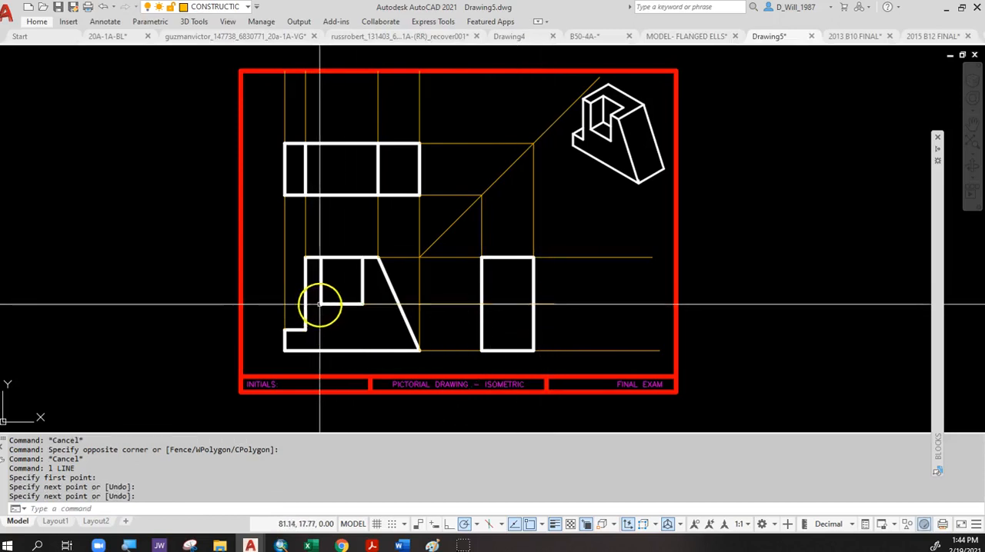
Draw vertical construction lines from the notch's two upper corners in the front view up through the top view.
{"action": "key", "text": "Return"}
{"action": "left_click", "coordinate": [359, 257]}
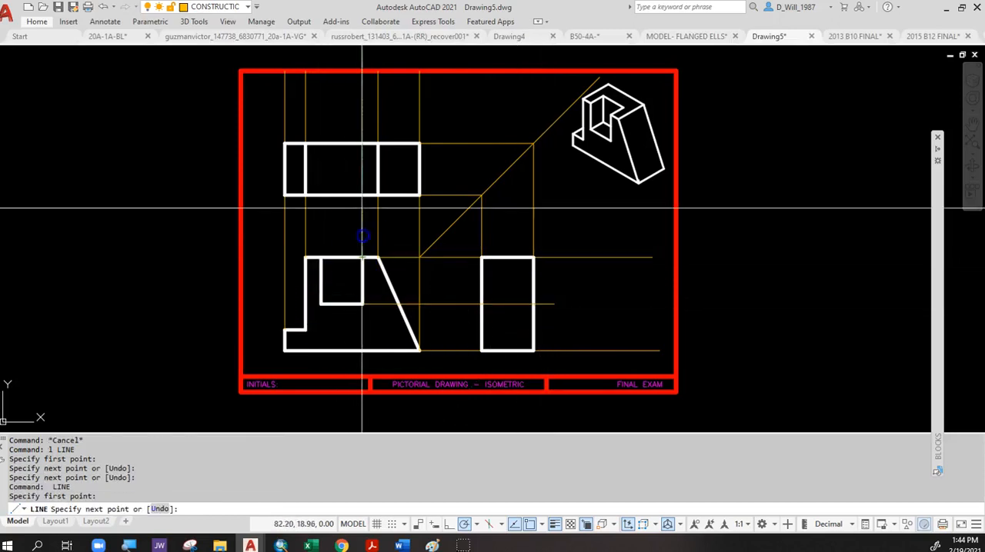
{"action": "left_click", "coordinate": [362, 110]}
{"action": "key", "text": "Return"}
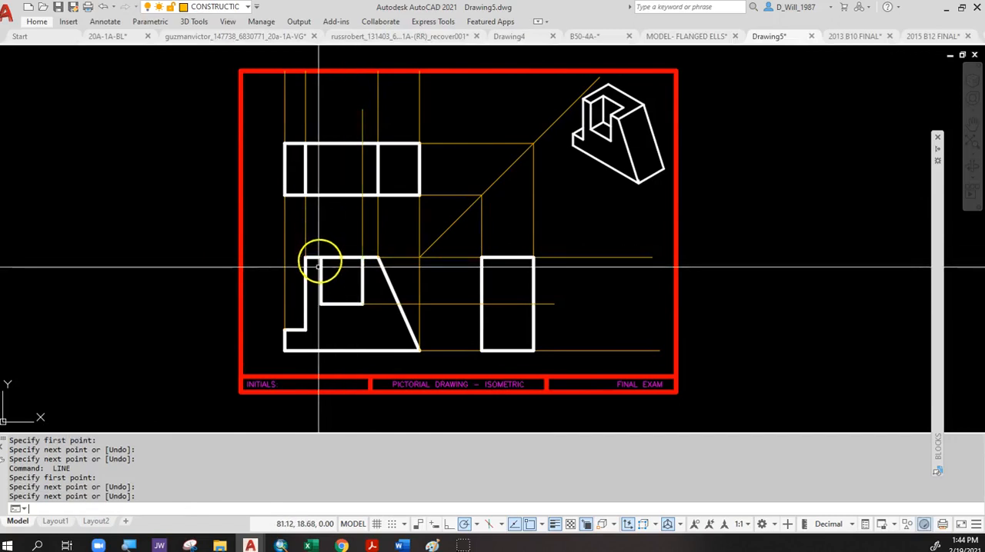
{"action": "key", "text": "Return"}
{"action": "left_click", "coordinate": [321, 257]}
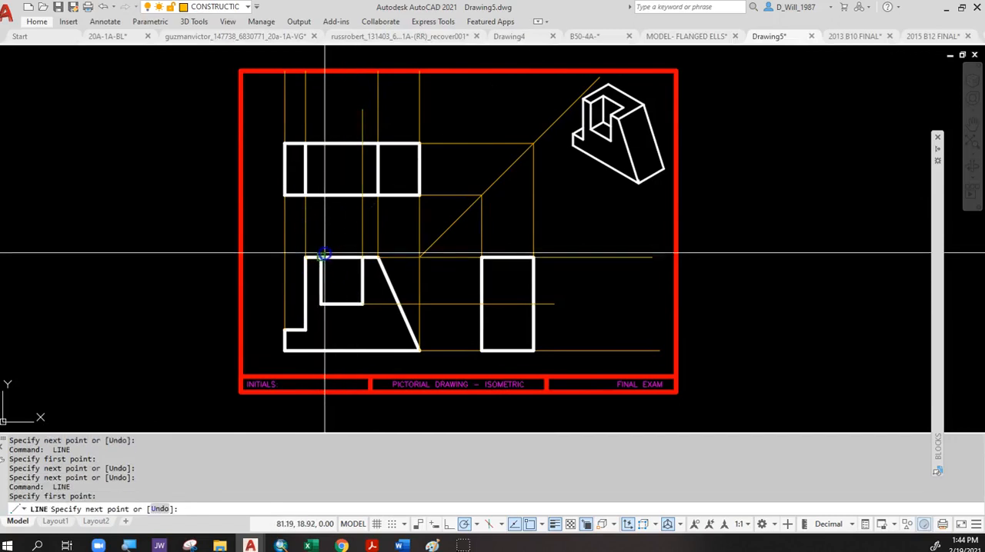
{"action": "left_click", "coordinate": [320, 110]}
{"action": "key", "text": "Return"}
{"action": "key", "text": "Return"}
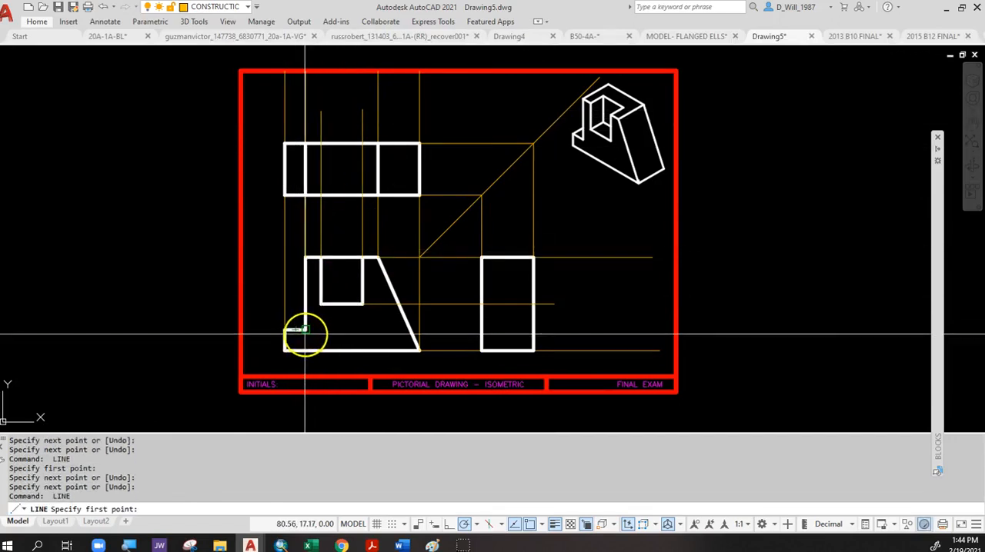
Draw a horizontal construction line from the inner corner of the front view's low step to just past the right side view.
{"action": "left_click", "coordinate": [306, 330]}
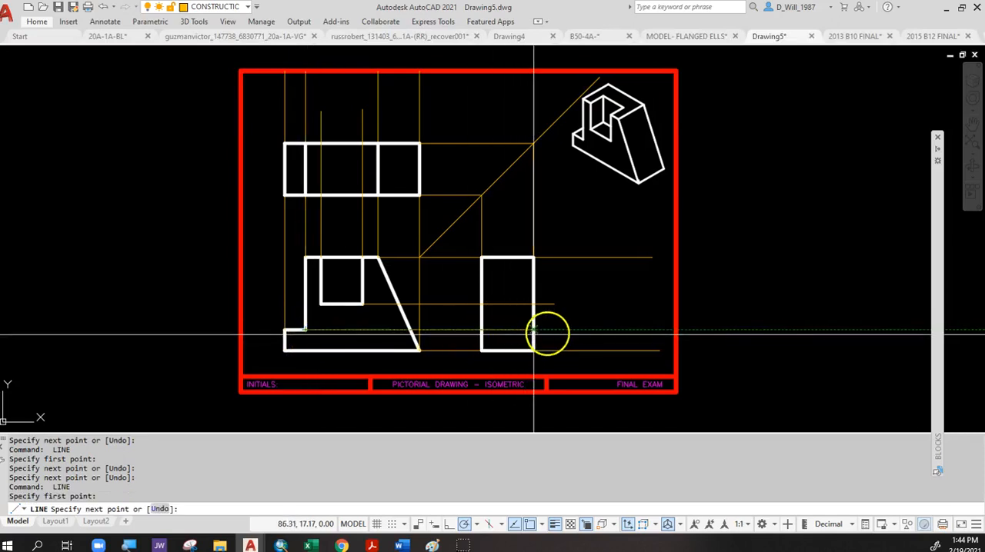
{"action": "left_click", "coordinate": [566, 331]}
{"action": "key", "text": "Return"}
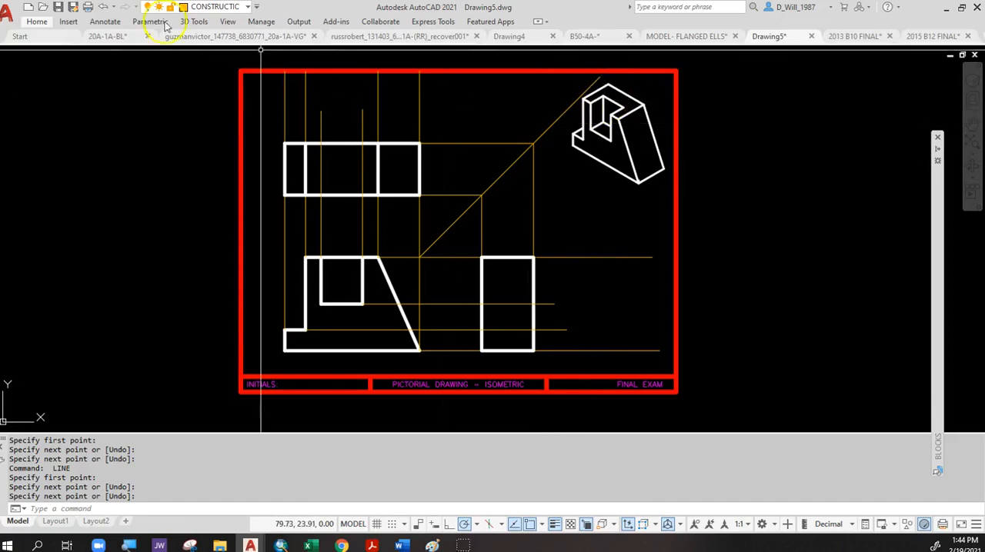
On the VISIBLE layer, draw the notch .625 deep from the top view's lower edge between its two vertical construction lines.
{"action": "left_click", "coordinate": [218, 10]}
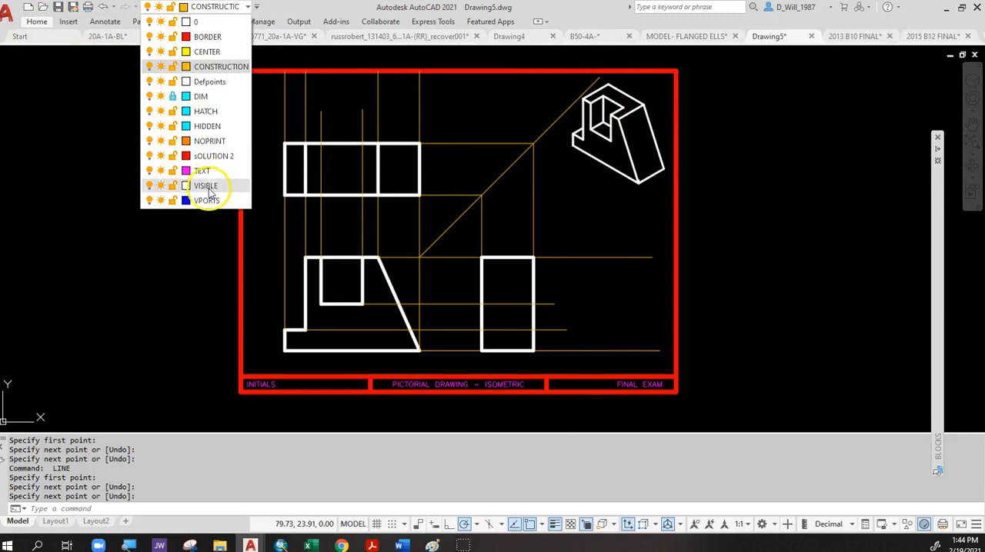
{"action": "left_click", "coordinate": [206, 186]}
{"action": "type", "text": "l"}
{"action": "key", "text": "Return"}
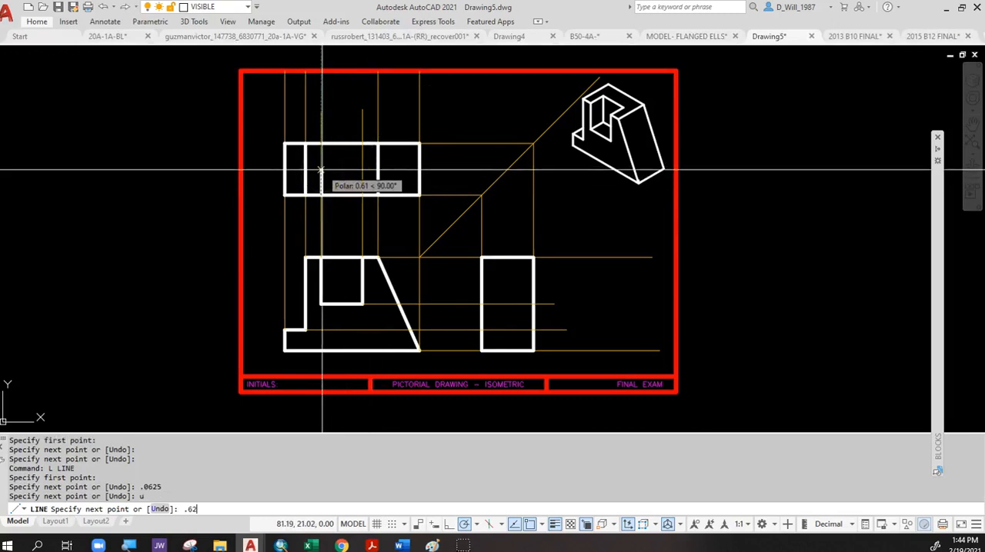
{"action": "left_click", "coordinate": [363, 169]}
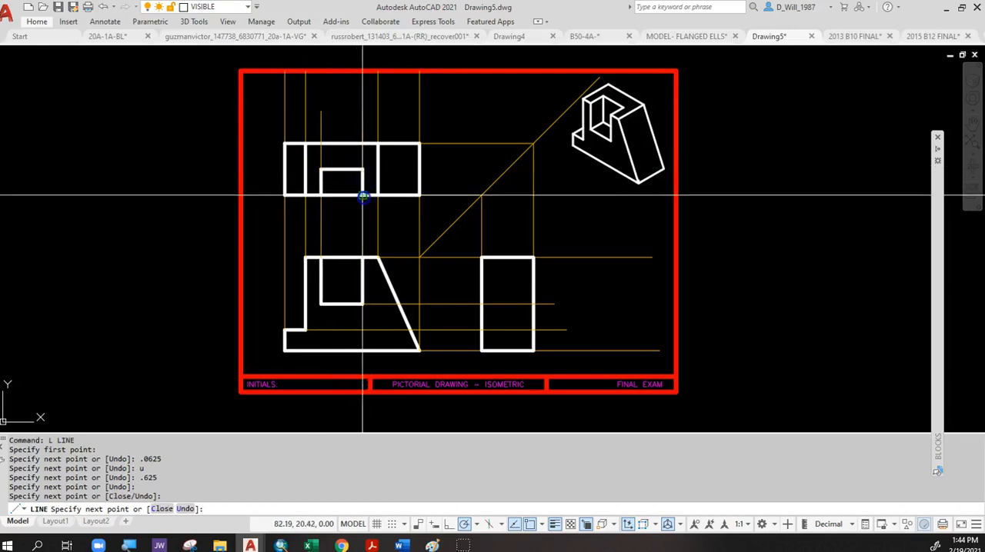
{"action": "key", "text": "Escape"}
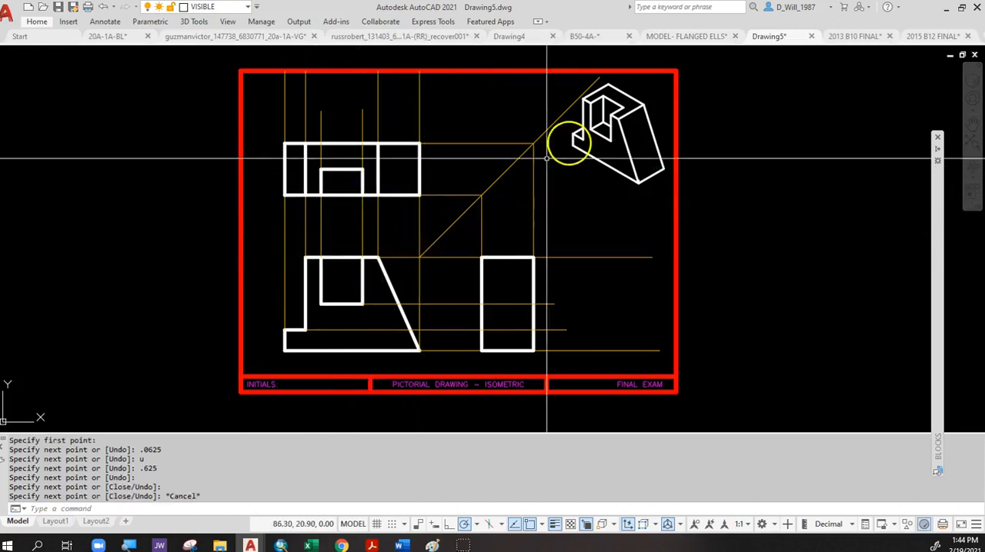
On the CONSTRUCTION layer, project the top view notch's upper-right corner to the miter line and down to the notch-depth line in the side view.
{"action": "left_click", "coordinate": [228, 8]}
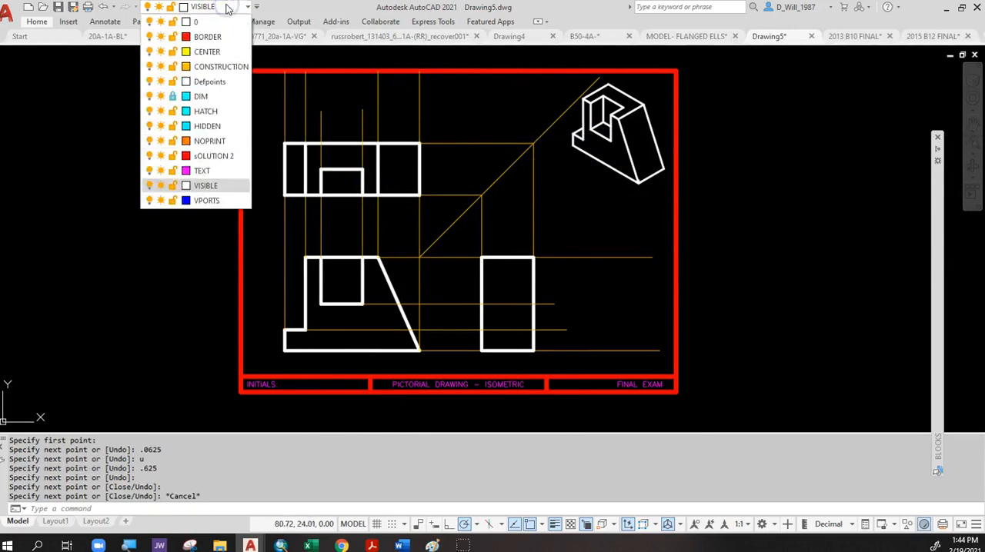
{"action": "left_click", "coordinate": [217, 68]}
{"action": "type", "text": "l"}
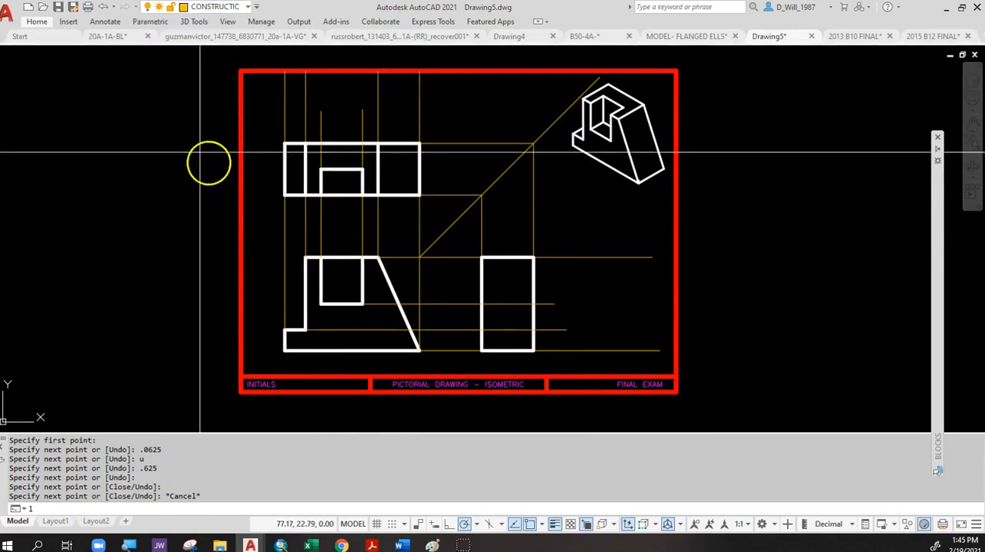
{"action": "key", "text": "Return"}
{"action": "left_click", "coordinate": [362, 169]}
{"action": "left_click", "coordinate": [506, 170]}
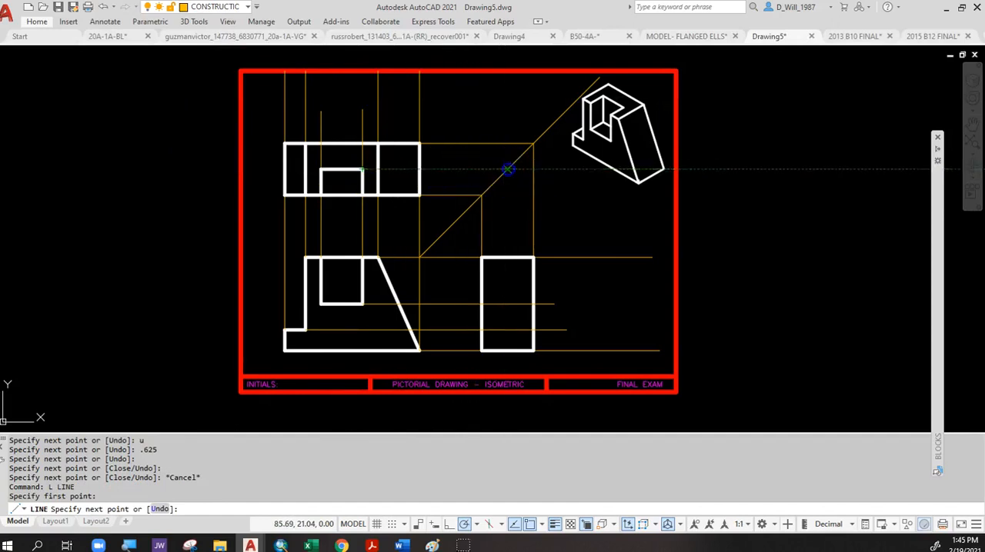
{"action": "left_click", "coordinate": [507, 305]}
{"action": "key", "text": "Escape"}
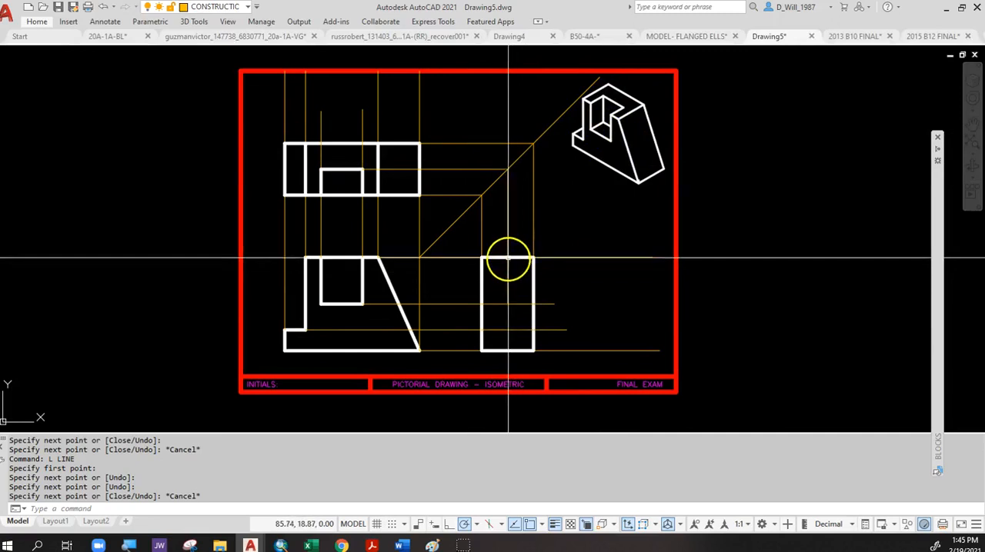
On the HIDDEN layer, draw the notch in the side view from the top edge down to its depth line and across to the left edge.
{"action": "left_click", "coordinate": [223, 8]}
{"action": "left_click", "coordinate": [206, 125]}
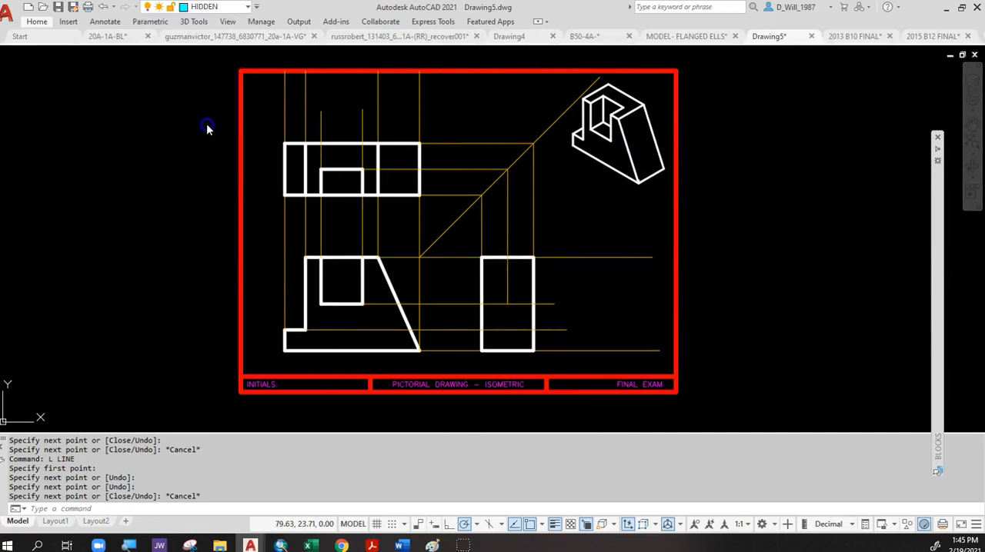
{"action": "type", "text": "l"}
{"action": "key", "text": "Return"}
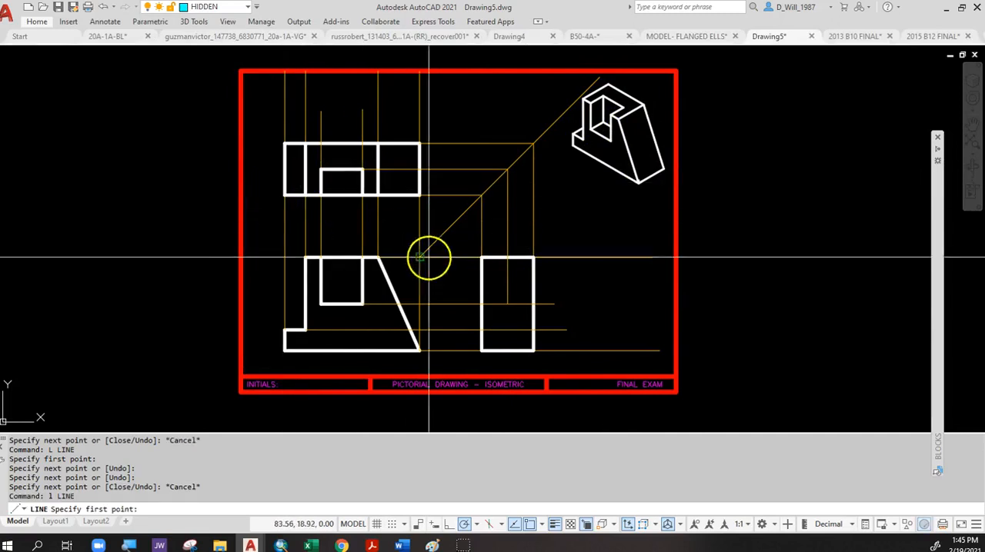
{"action": "left_click", "coordinate": [507, 258]}
{"action": "left_click", "coordinate": [507, 304]}
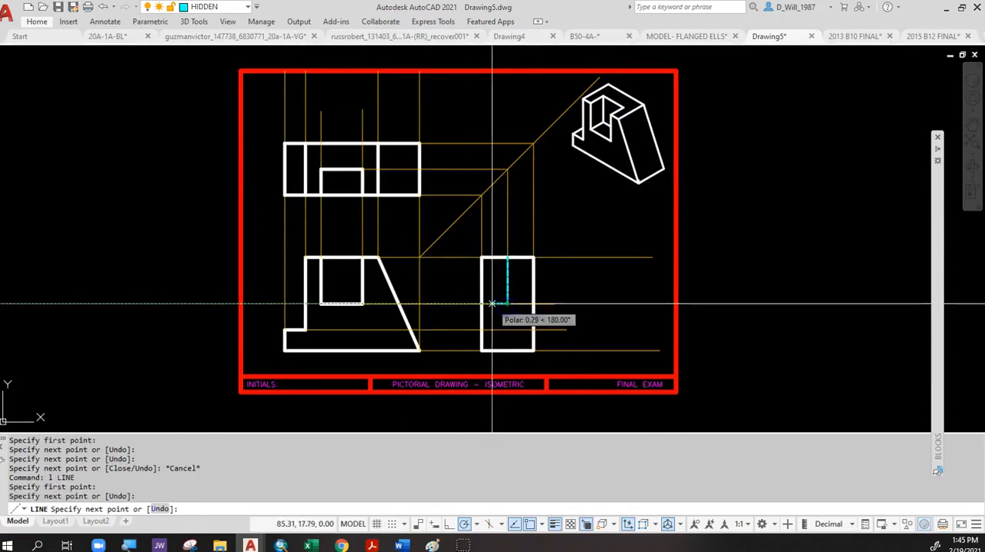
{"action": "left_click", "coordinate": [482, 304]}
{"action": "key", "text": "Escape"}
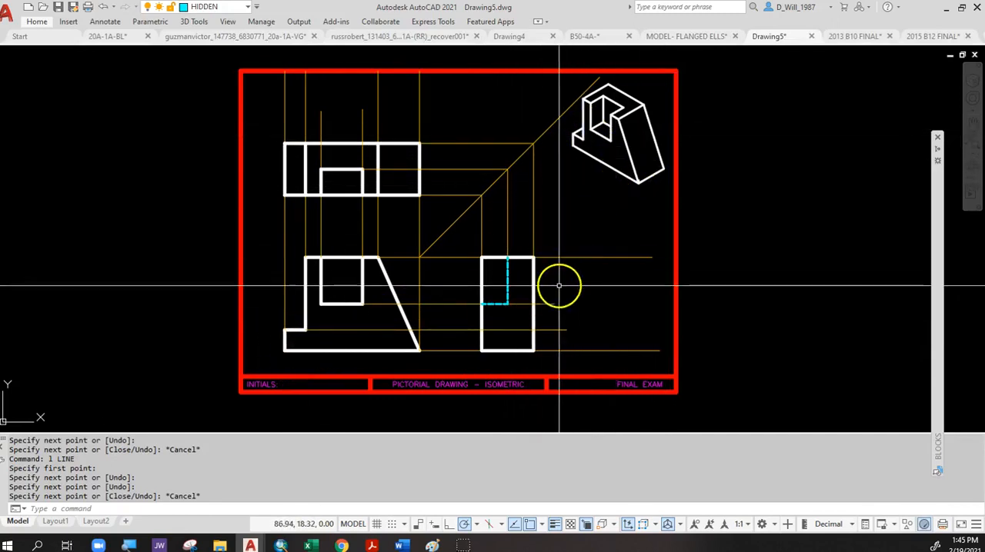
Draw a horizontal hidden line across the full width of the side view at the low step's height.
{"action": "key", "text": "Return"}
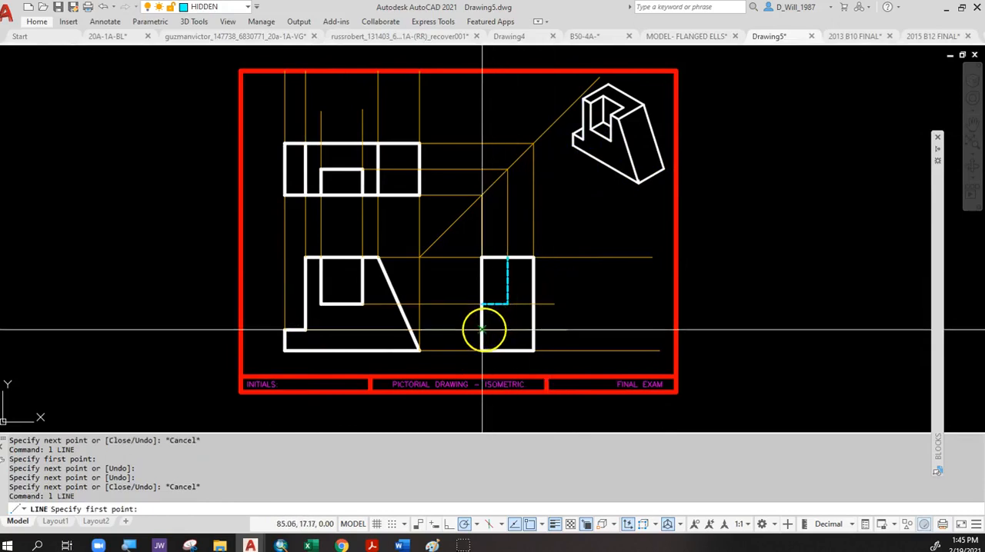
{"action": "left_click", "coordinate": [482, 330]}
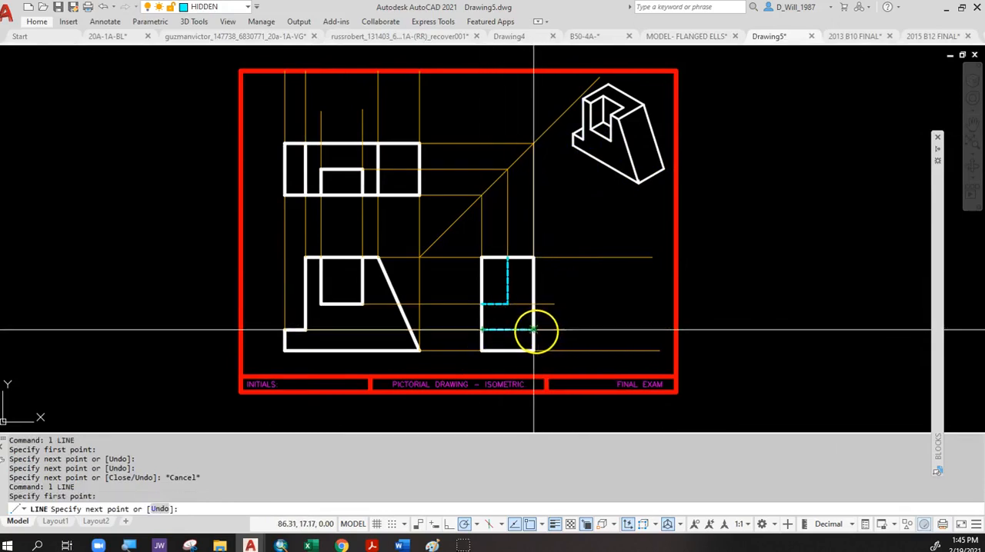
{"action": "left_click", "coordinate": [534, 330]}
{"action": "key", "text": "Escape"}
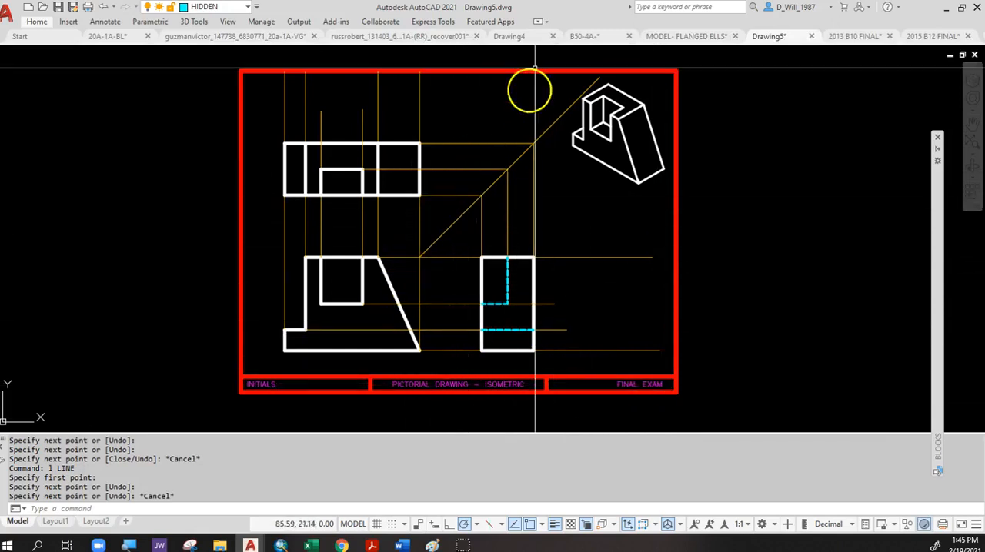
Freeze the CONSTRUCTION layer.
{"action": "left_click", "coordinate": [219, 8]}
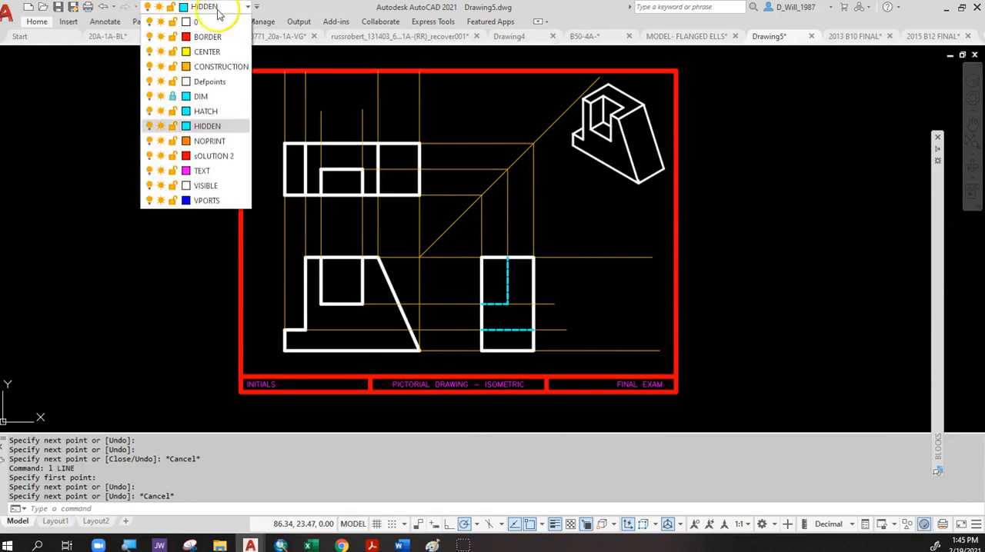
{"action": "left_click", "coordinate": [161, 67]}
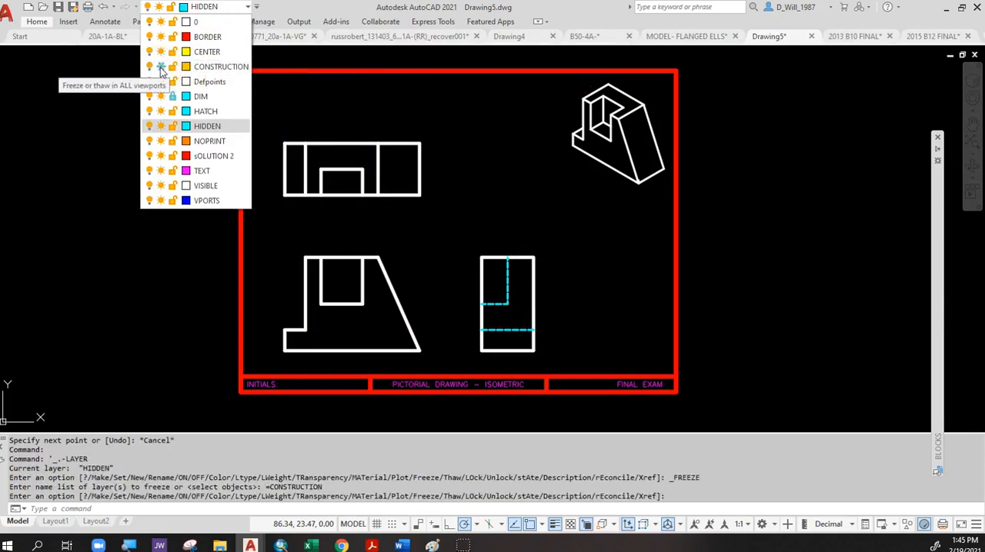
Thaw the CONSTRUCTION layer and turn it off instead, toggling it on and off once more.
{"action": "left_click", "coordinate": [161, 67]}
{"action": "left_click", "coordinate": [151, 68]}
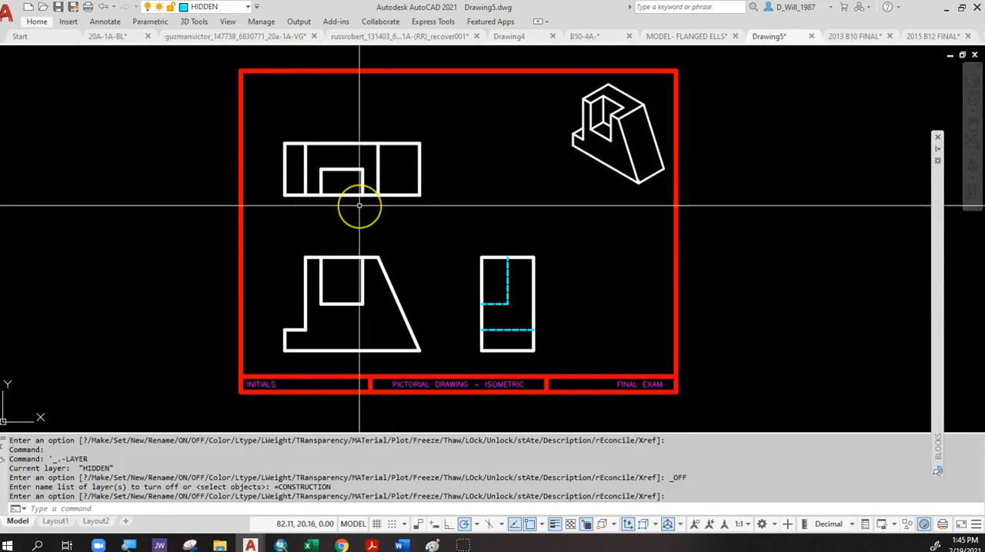
{"action": "left_click", "coordinate": [222, 7]}
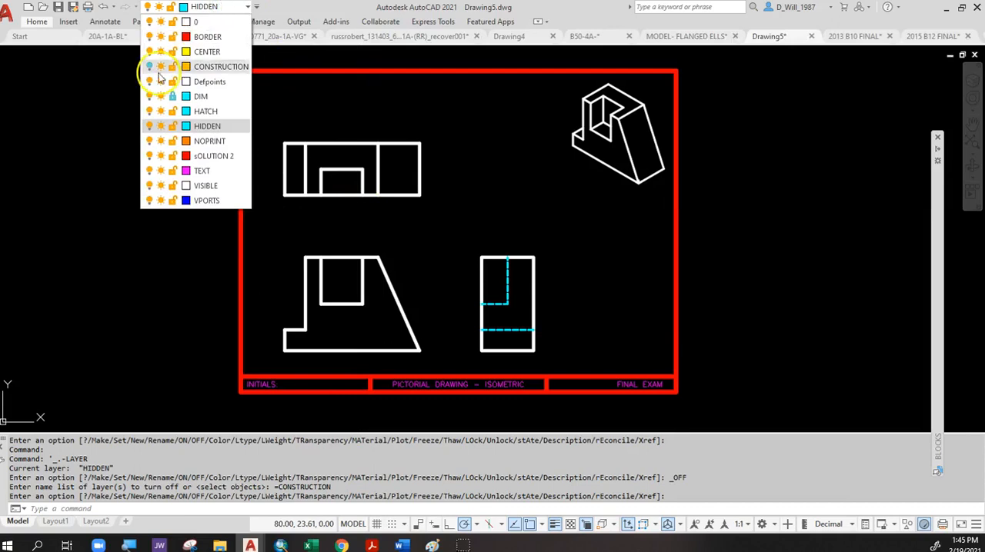
{"action": "left_click", "coordinate": [150, 68]}
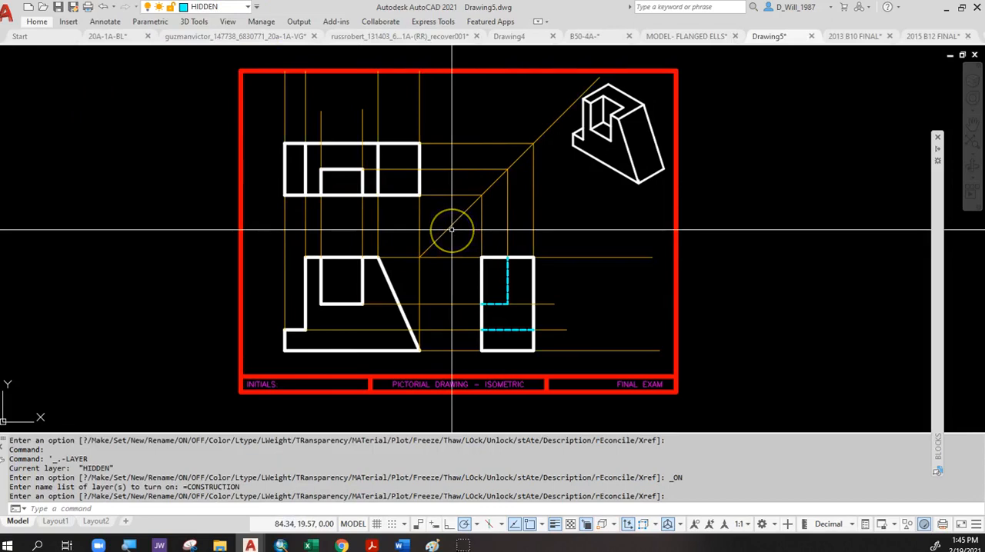
{"action": "left_click", "coordinate": [217, 9]}
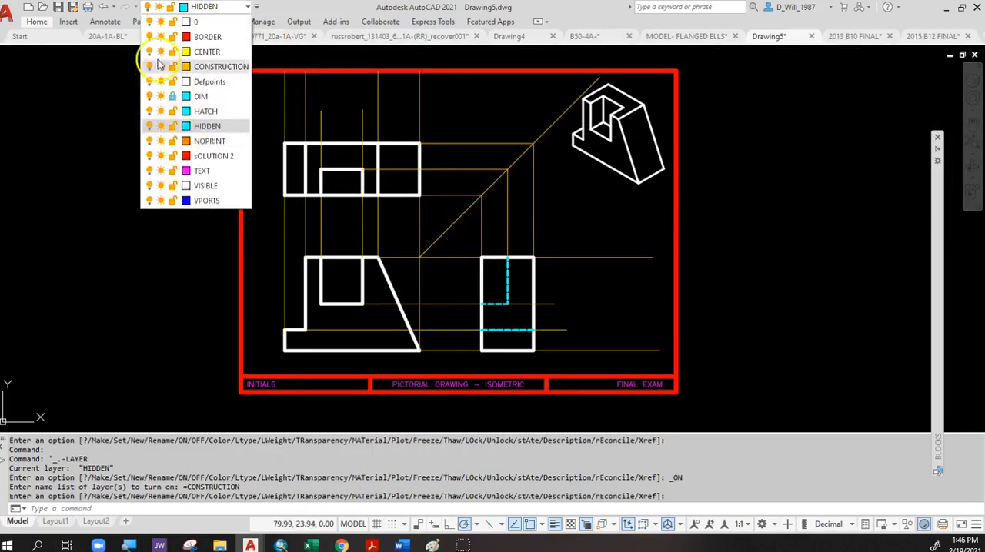
{"action": "left_click", "coordinate": [150, 67]}
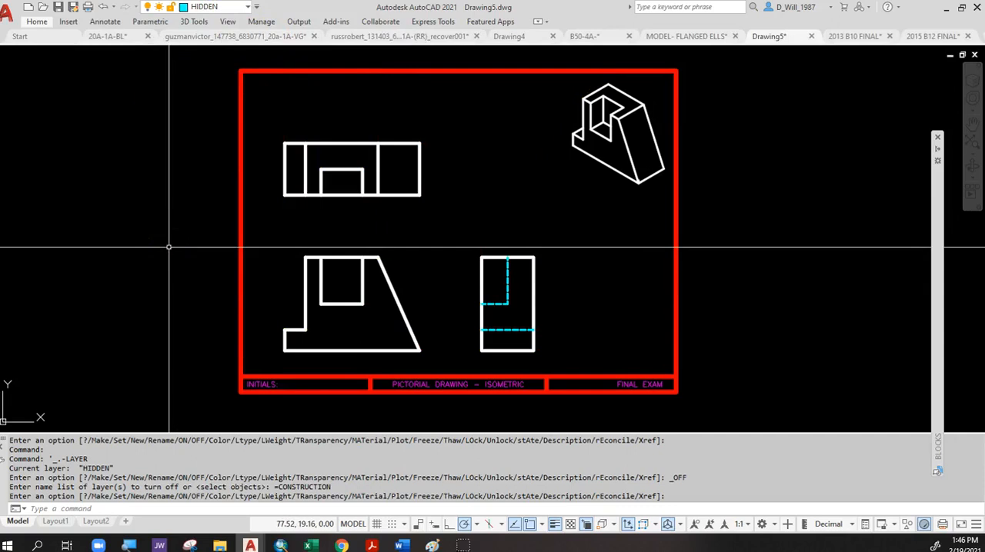
Copy the front view from its lower-left corner to a spot right of the red border, level with the original.
{"action": "left_click", "coordinate": [427, 240]}
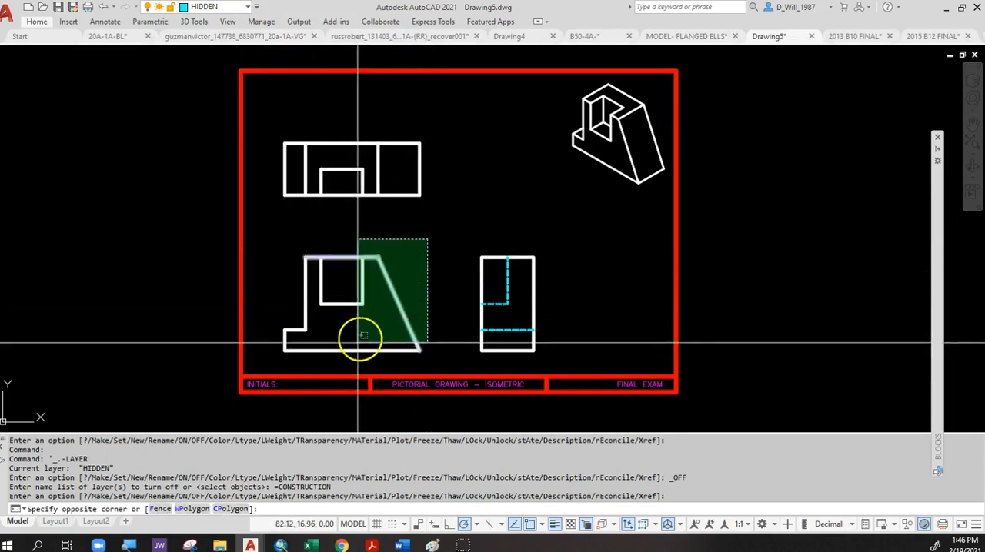
{"action": "left_click", "coordinate": [282, 350]}
{"action": "type", "text": "c"}
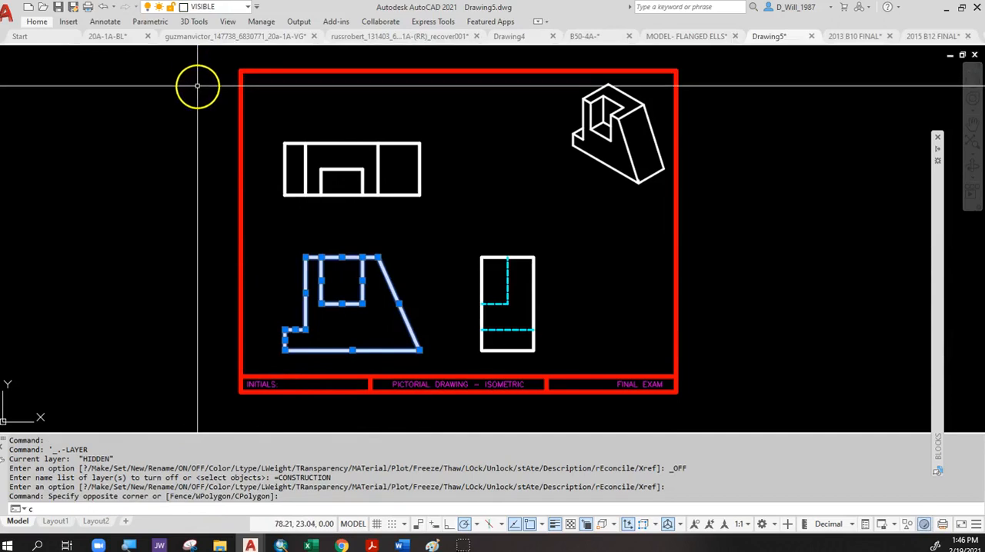
{"action": "type", "text": "o"}
{"action": "key", "text": "Return"}
{"action": "left_click", "coordinate": [283, 351]}
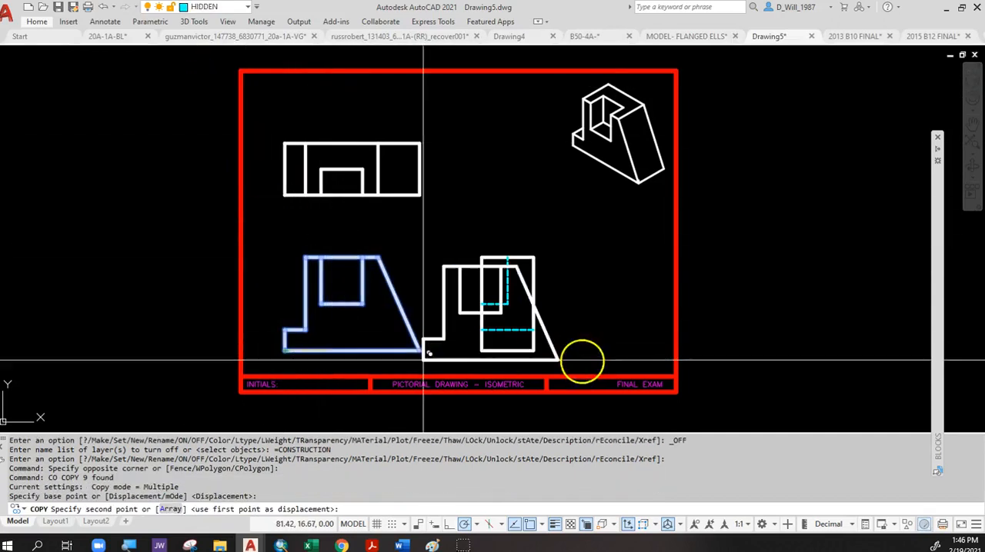
{"action": "left_click", "coordinate": [772, 351]}
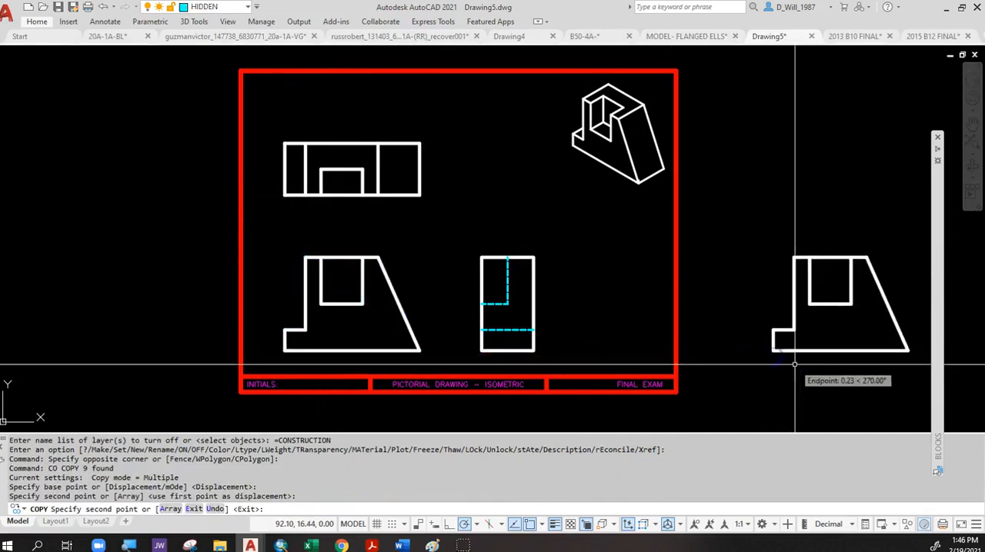
{"action": "key", "text": "Escape"}
On the VISIBLE layer, draw a 1.5 vertical spacing line upward from the top-edge level, aligned with the copied front view's left end.
{"action": "middle_click_drag", "start_coordinate": [795, 364], "coordinate": [451, 387]}
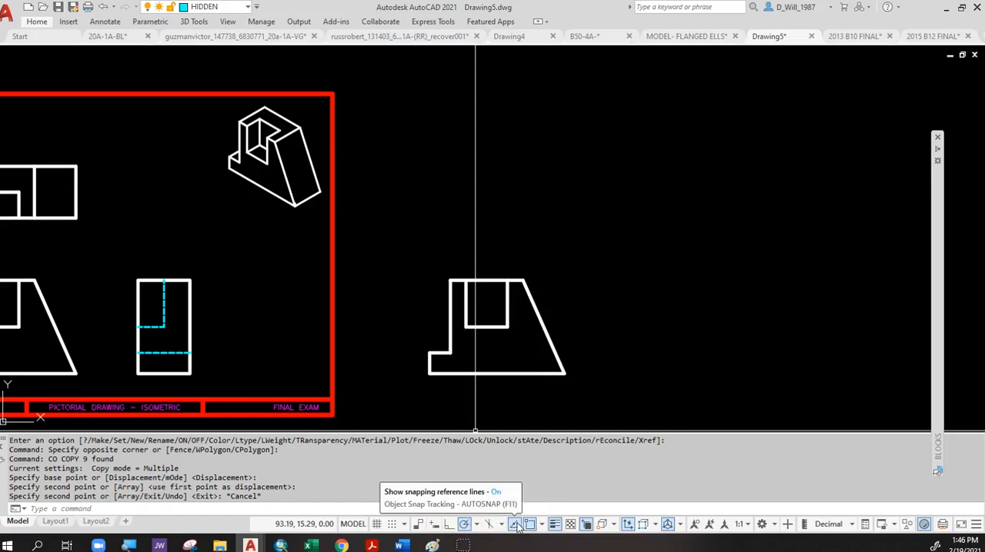
{"action": "scroll", "coordinate": [517, 274], "scroll_direction": "up", "scroll_amount": 2}
{"action": "middle_click_drag", "start_coordinate": [517, 273], "coordinate": [422, 224]}
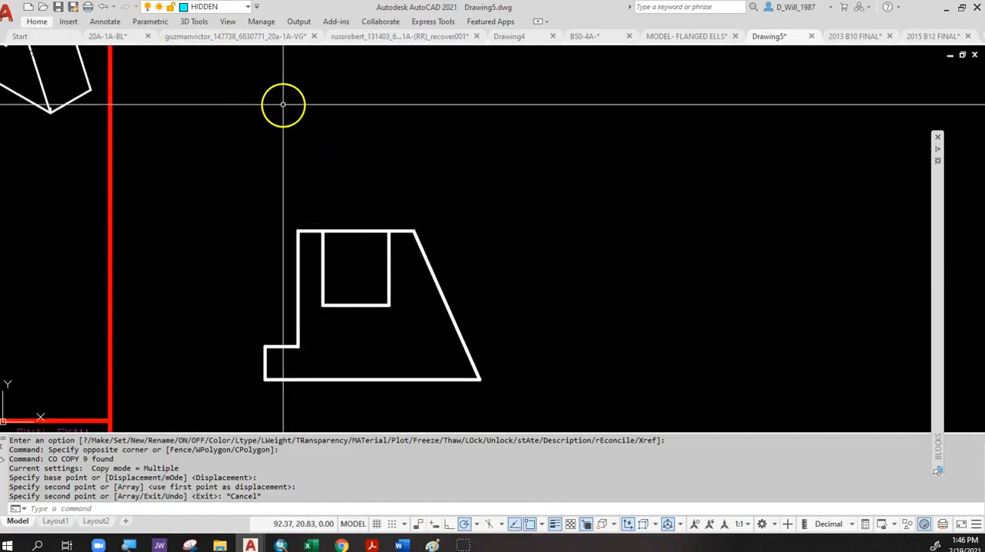
{"action": "left_click", "coordinate": [214, 7]}
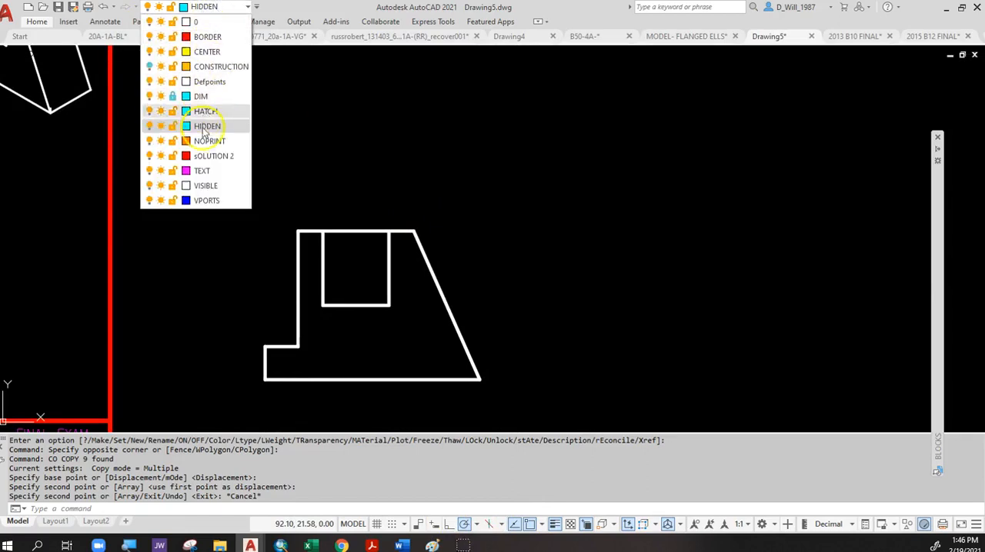
{"action": "left_click", "coordinate": [204, 186]}
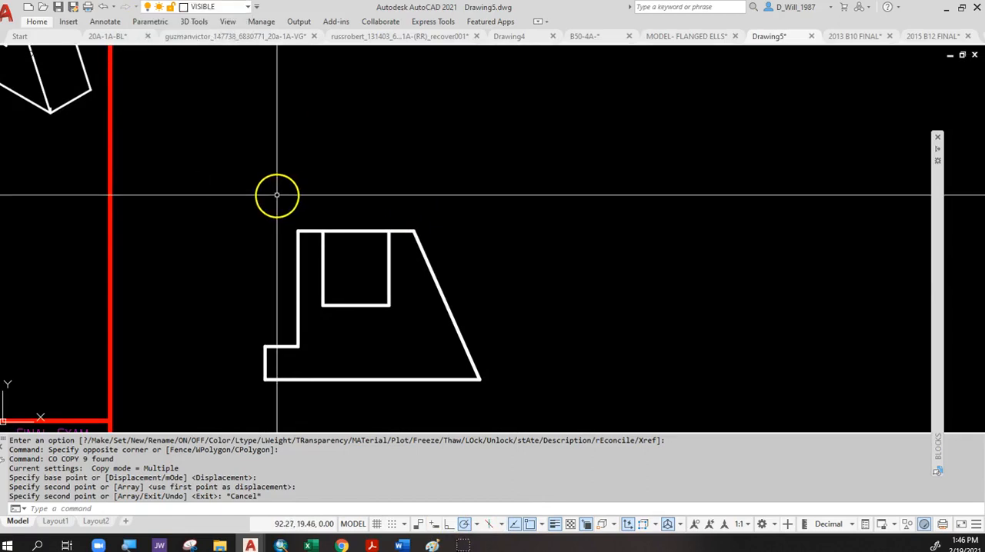
{"action": "type", "text": "1"}
{"action": "key", "text": "Return"}
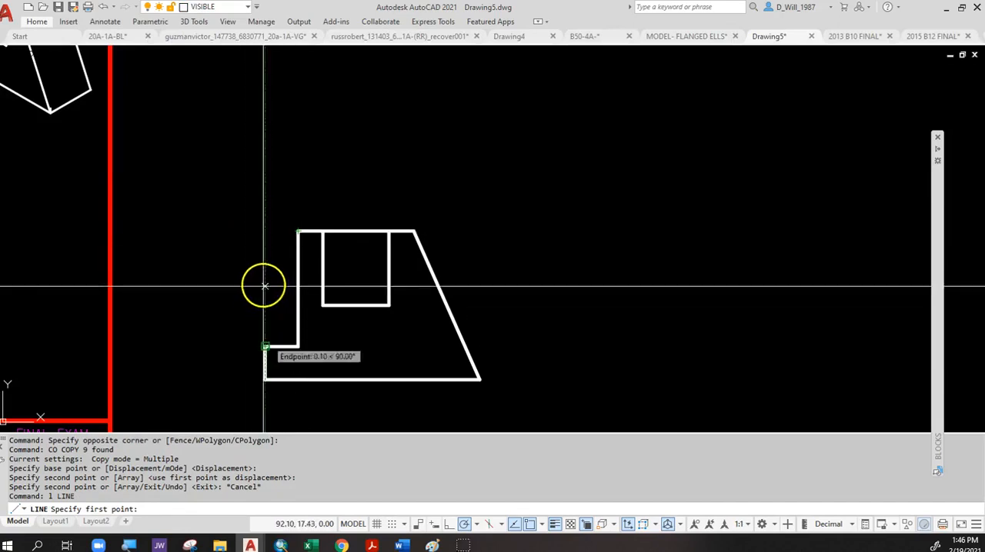
{"action": "left_click", "coordinate": [265, 231]}
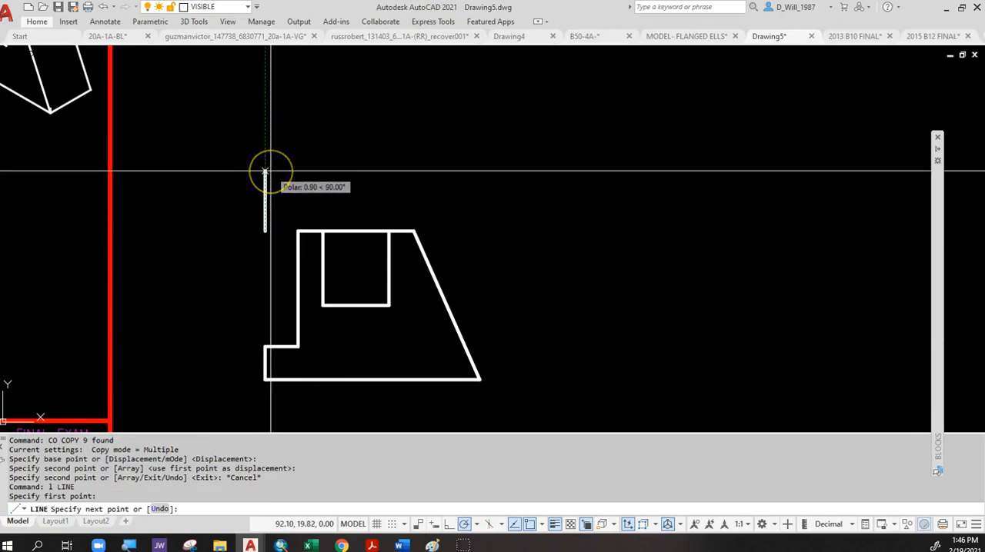
{"action": "type", "text": "1.5"}
{"action": "key", "text": "Return"}
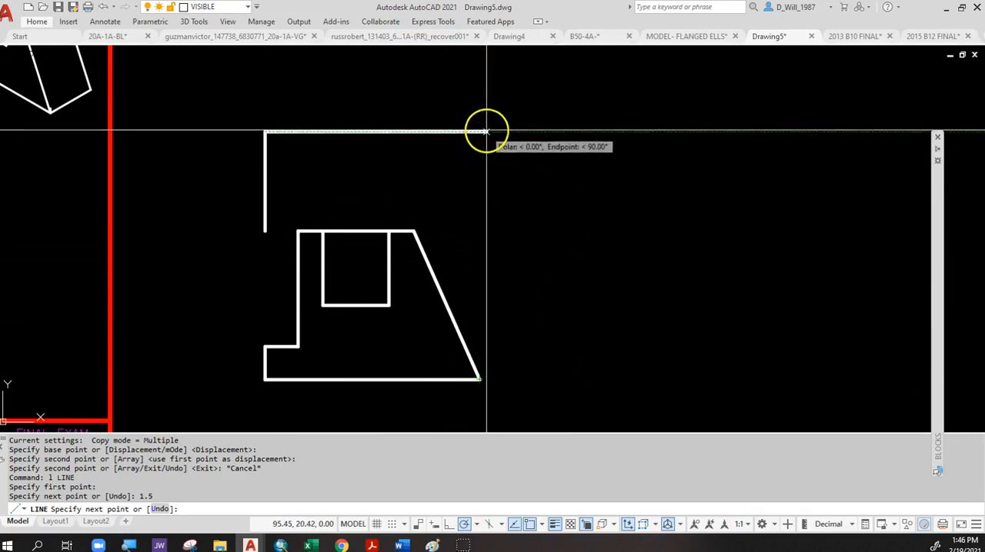
Continue the line into the top view's rectangular outline, matching the front view's full width and 1.25 deep.
{"action": "left_click", "coordinate": [483, 132]}
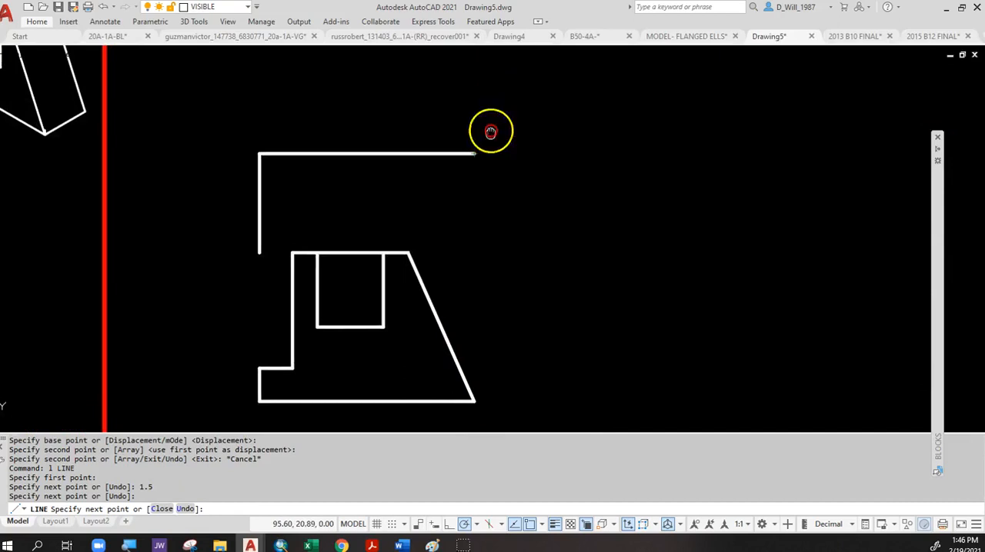
{"action": "scroll", "coordinate": [486, 139], "scroll_direction": "down", "scroll_amount": 2}
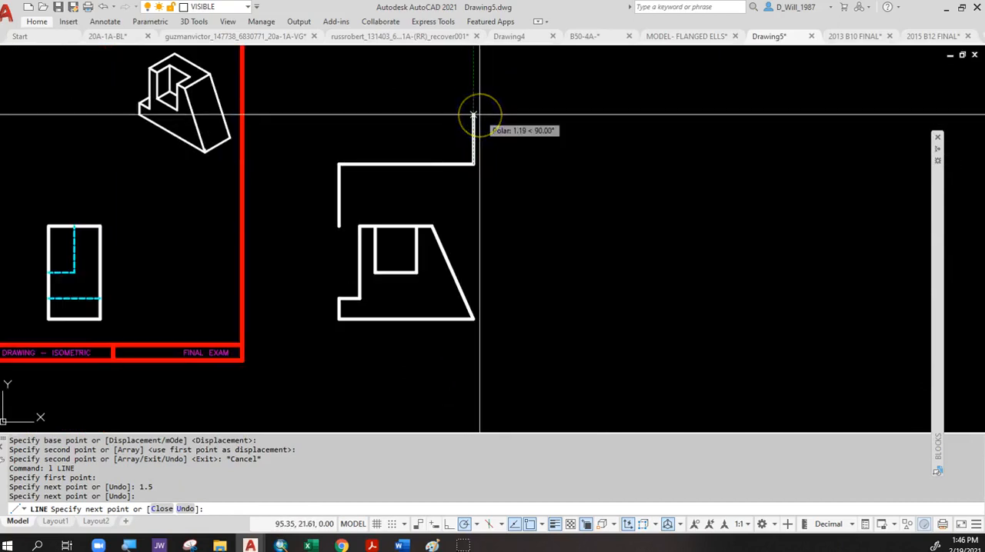
{"action": "type", "text": "1.25"}
{"action": "key", "text": "Return"}
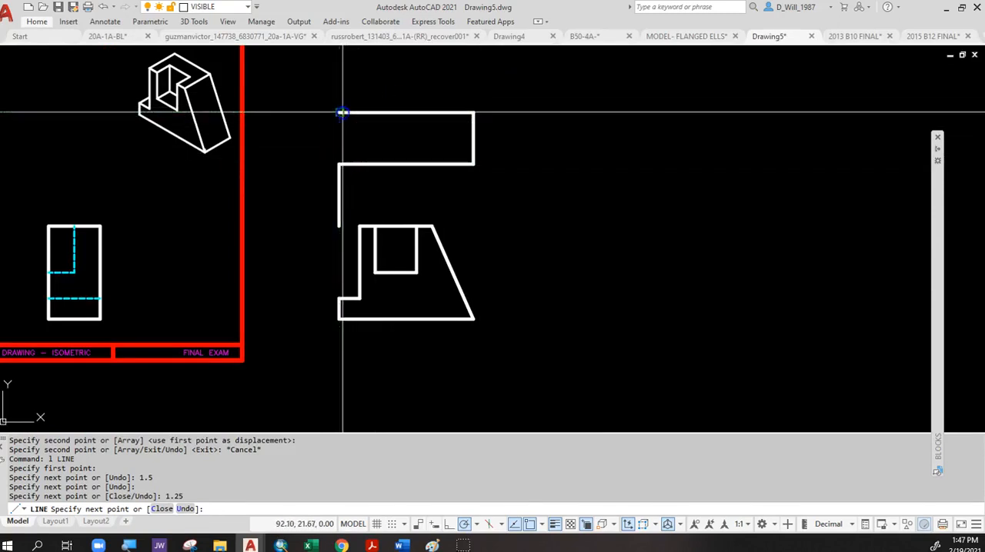
{"action": "left_click", "coordinate": [340, 113]}
{"action": "key", "text": "Escape"}
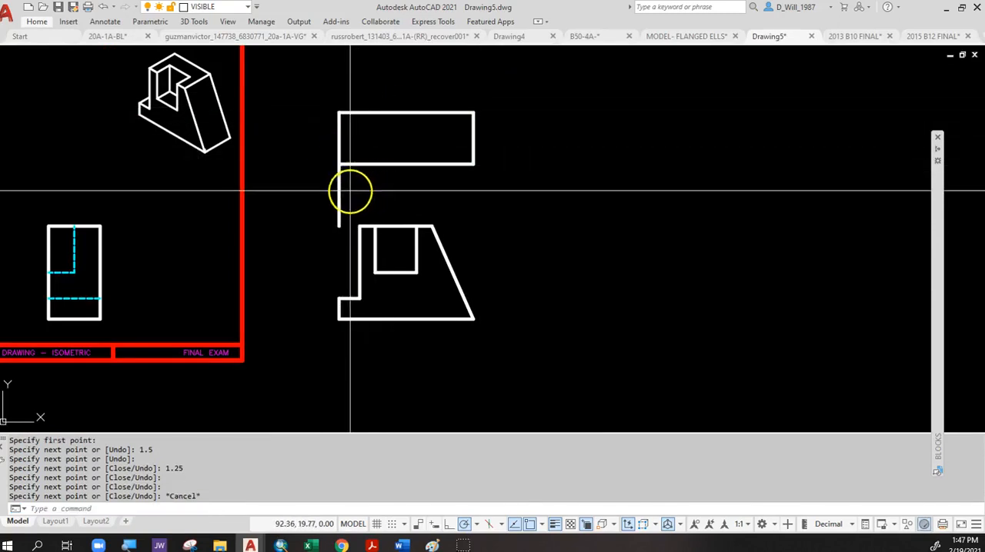
Delete the vertical spacing line between the copied front view and the new top view.
{"action": "left_click", "coordinate": [349, 190]}
{"action": "left_click", "coordinate": [331, 202]}
{"action": "key", "text": "Delete"}
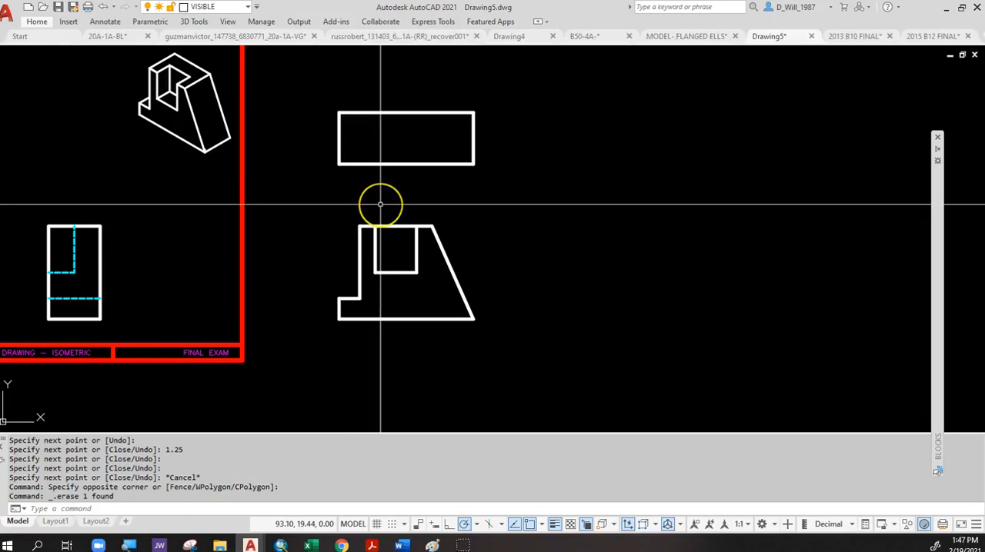
Draw a vertical line across the top view, aligned with the front view's upper-left corner above the step.
{"action": "key", "text": "Return"}
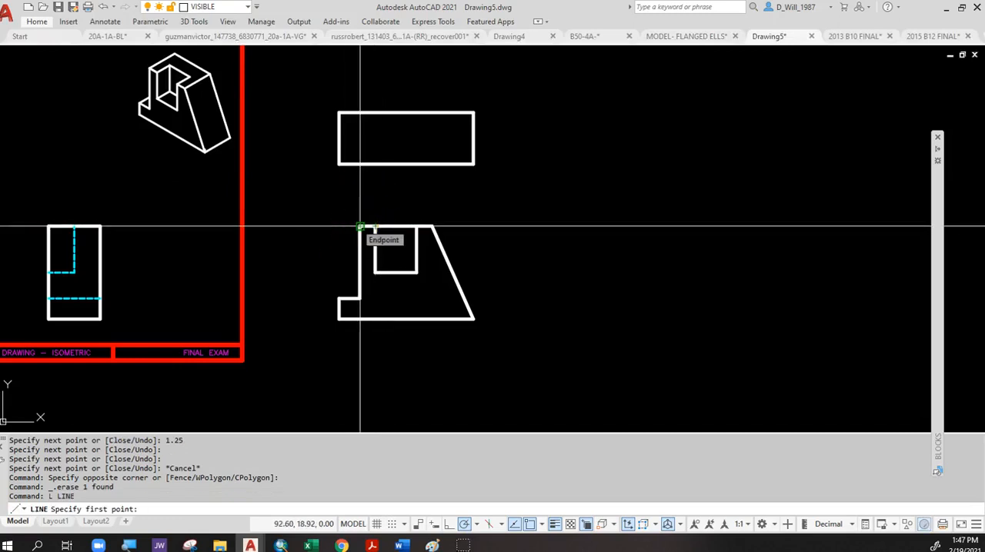
{"action": "left_click", "coordinate": [359, 170]}
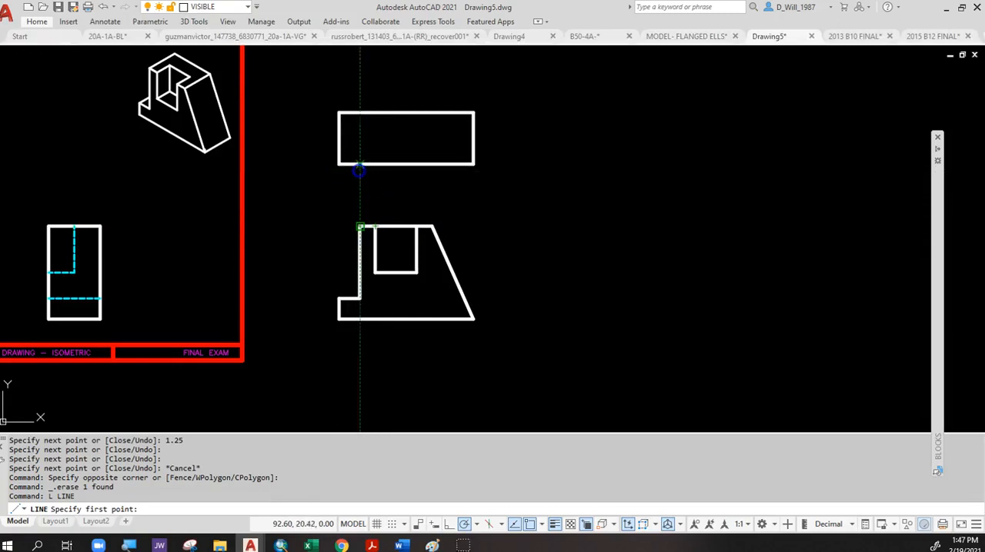
{"action": "left_click", "coordinate": [359, 113]}
{"action": "key", "text": "Return"}
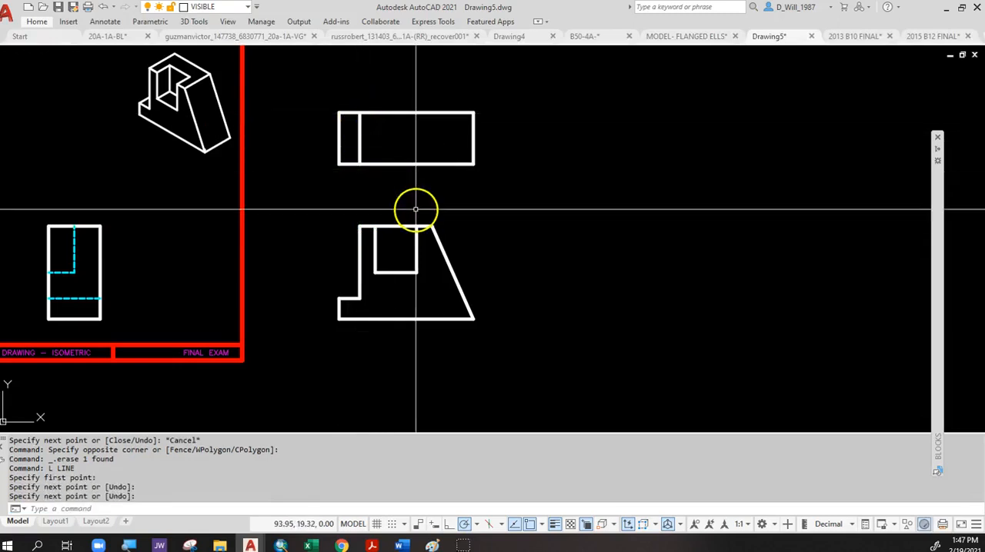
Draw the notch in the top view, .625 deep from the front edge and aligned with the front view's notch sides.
{"action": "key", "text": "Return"}
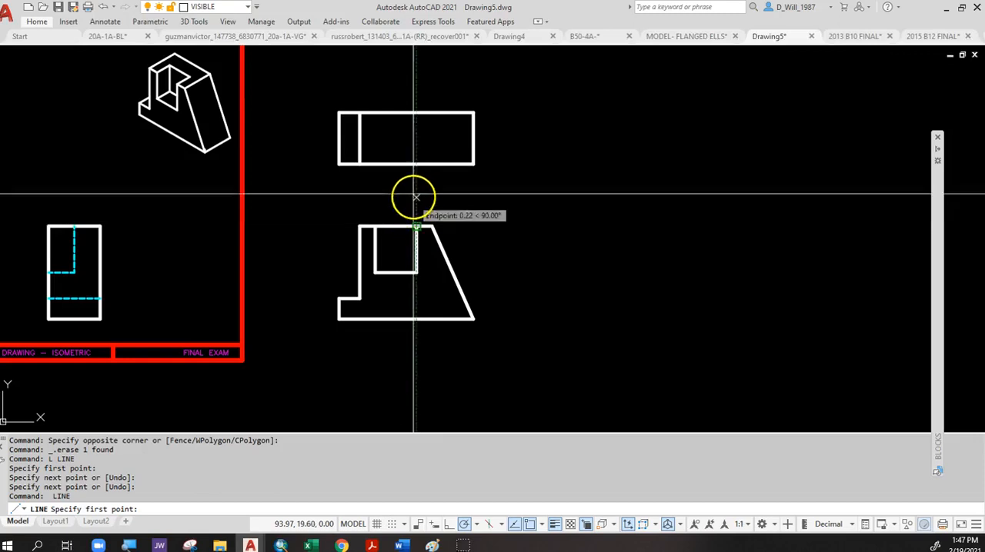
{"action": "left_click", "coordinate": [416, 155]}
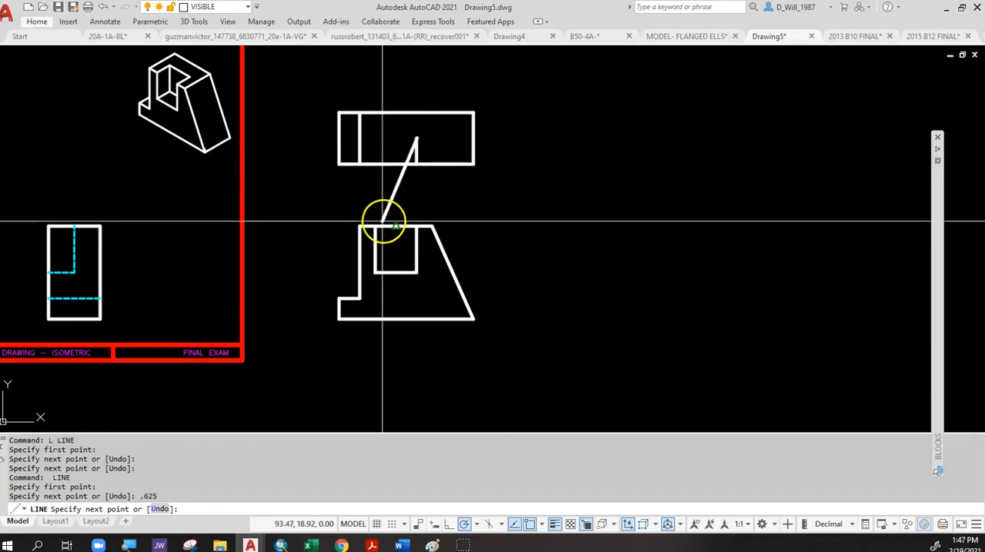
{"action": "left_click", "coordinate": [374, 140]}
{"action": "left_click", "coordinate": [374, 163]}
{"action": "key", "text": "Escape"}
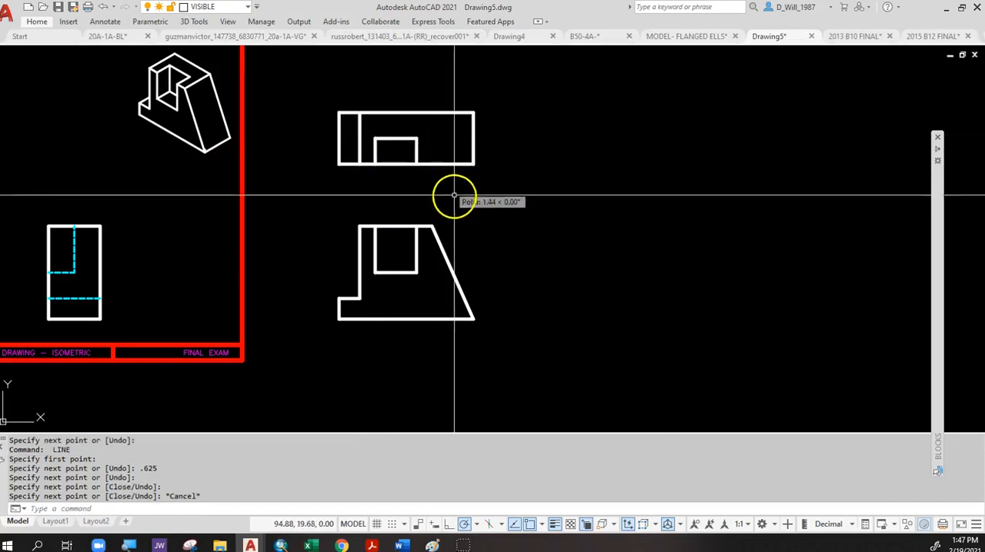
Draw a vertical line across the top view, aligned with the upper end of the front view's sloped edge.
{"action": "key", "text": "Return"}
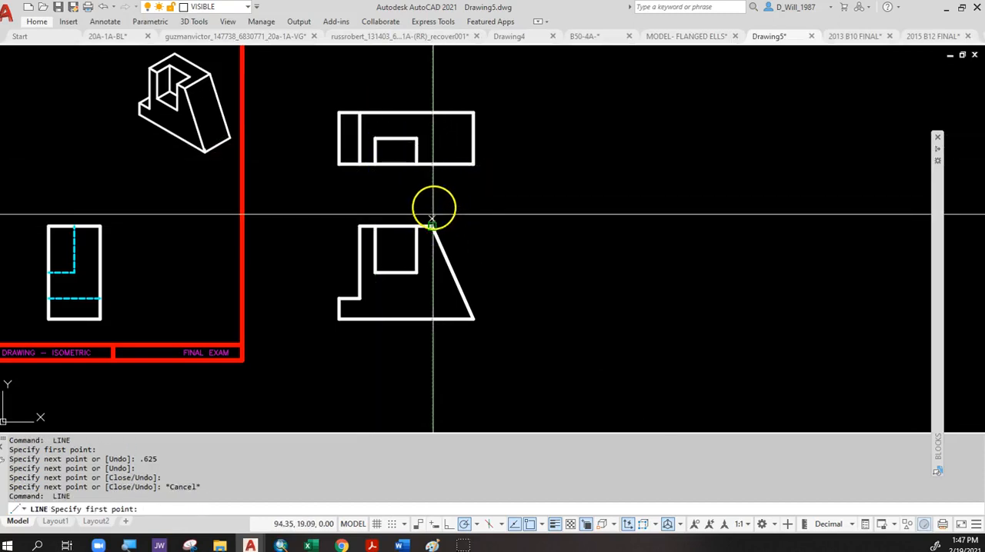
{"action": "left_click", "coordinate": [432, 164]}
{"action": "left_click", "coordinate": [431, 113]}
{"action": "key", "text": "Escape"}
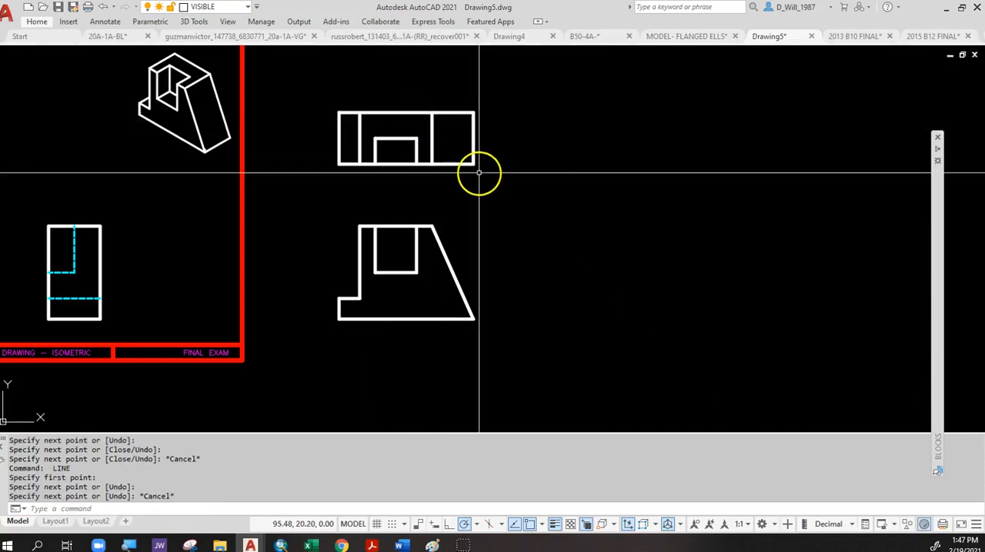
Draw a 1.5 horizontal spacing line to the right from the copied front view's lower-right corner.
{"action": "middle_click_drag", "start_coordinate": [527, 242], "coordinate": [499, 241]}
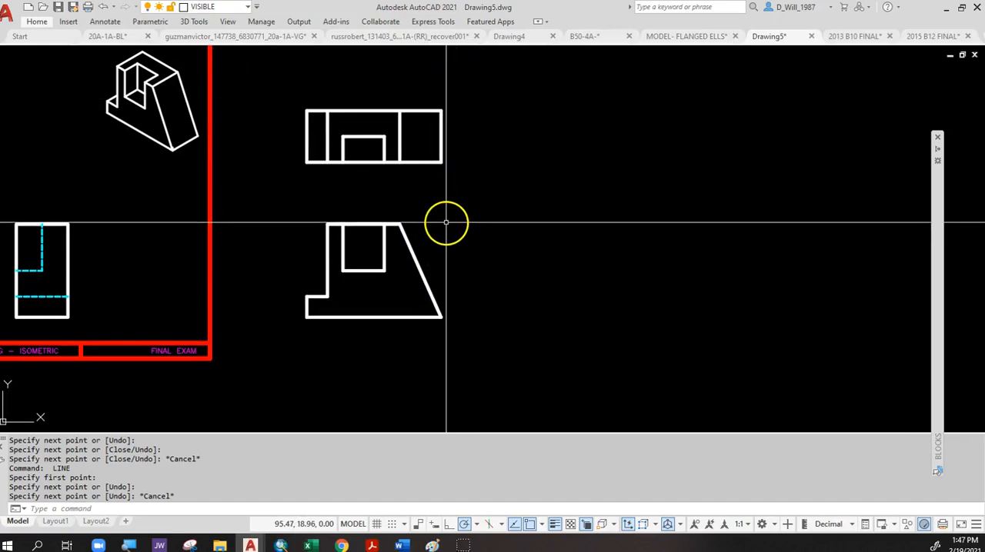
{"action": "scroll", "coordinate": [439, 213], "scroll_direction": "up", "scroll_amount": 2}
{"action": "mouse_move", "coordinate": [424, 179]}
{"action": "middle_mouse_down"}
{"action": "mouse_move", "coordinate": [428, 187]}
{"action": "mouse_move", "coordinate": [352, 162]}
{"action": "mouse_move", "coordinate": [338, 179]}
{"action": "middle_mouse_up"}
{"action": "scroll", "coordinate": [352, 162], "scroll_direction": "up", "scroll_amount": 1}
{"action": "type", "text": "l"}
{"action": "key", "text": "Return"}
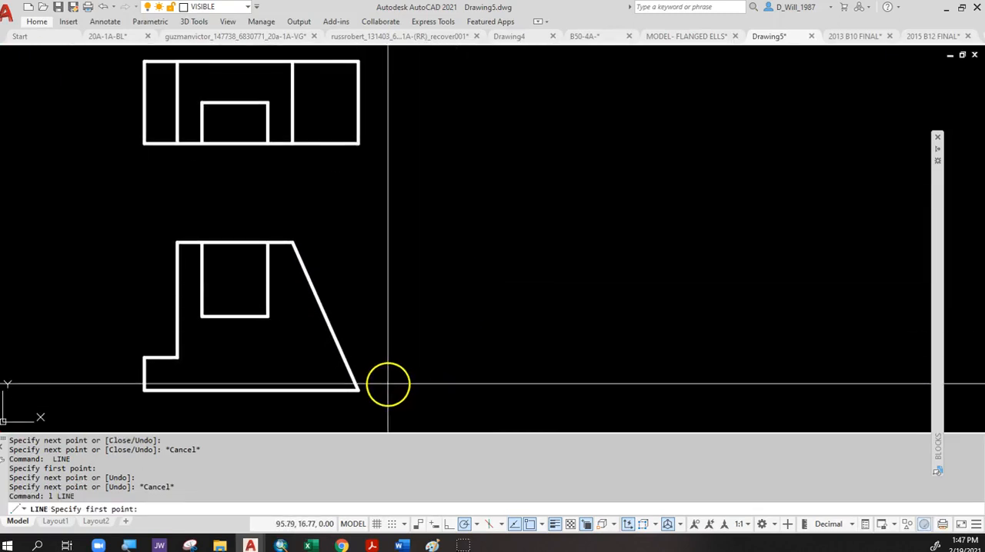
{"action": "left_click", "coordinate": [358, 390]}
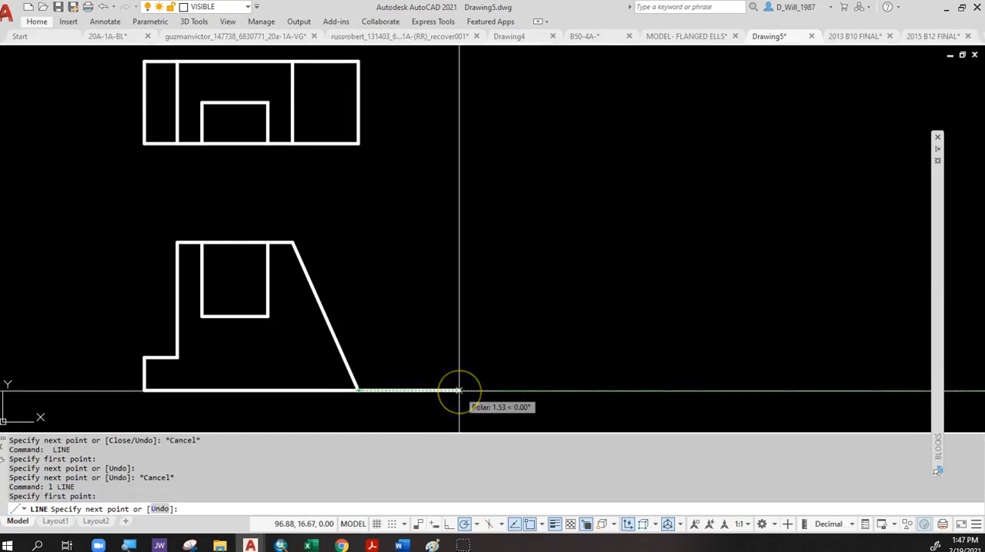
{"action": "type", "text": "1.5"}
{"action": "key", "text": "Return"}
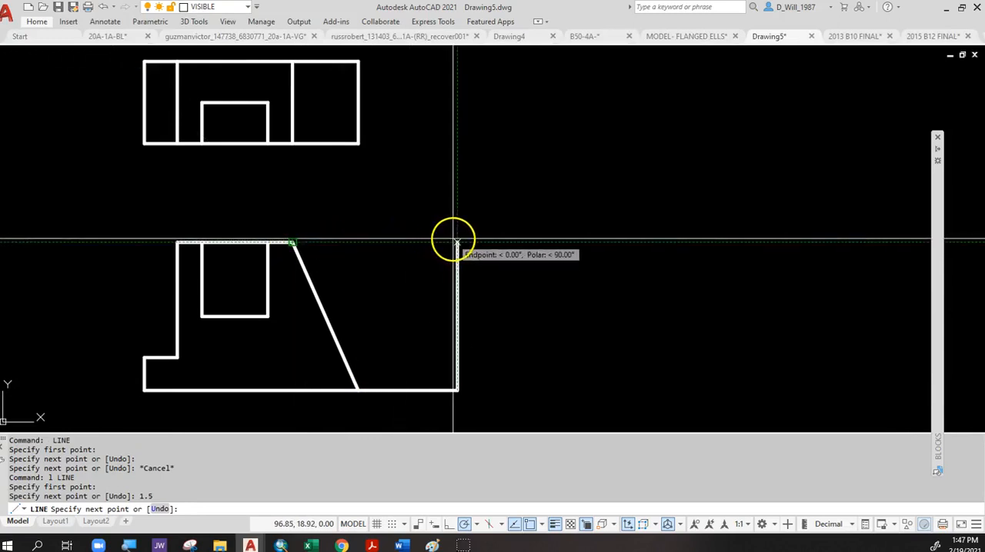
Draw the right side view's outline 1.25 wide from the spacing line's end, aligned with the front view's top and bottom edges.
{"action": "left_click", "coordinate": [456, 242]}
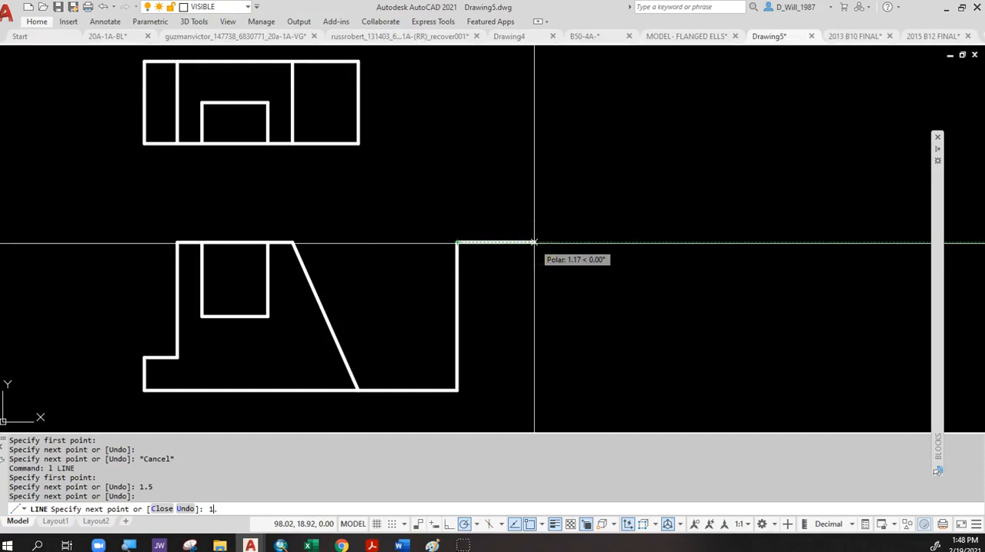
{"action": "key", "text": "Return"}
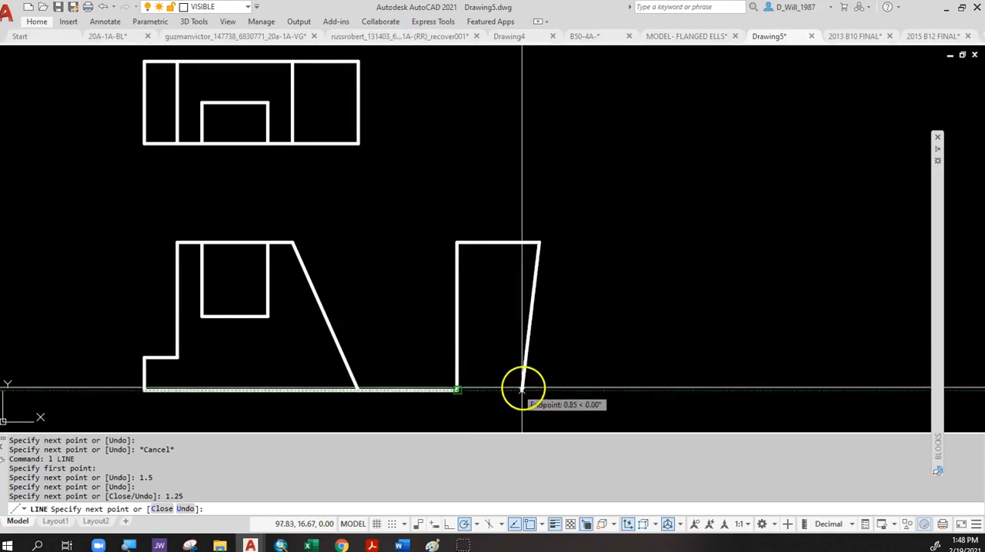
{"action": "left_click", "coordinate": [540, 390]}
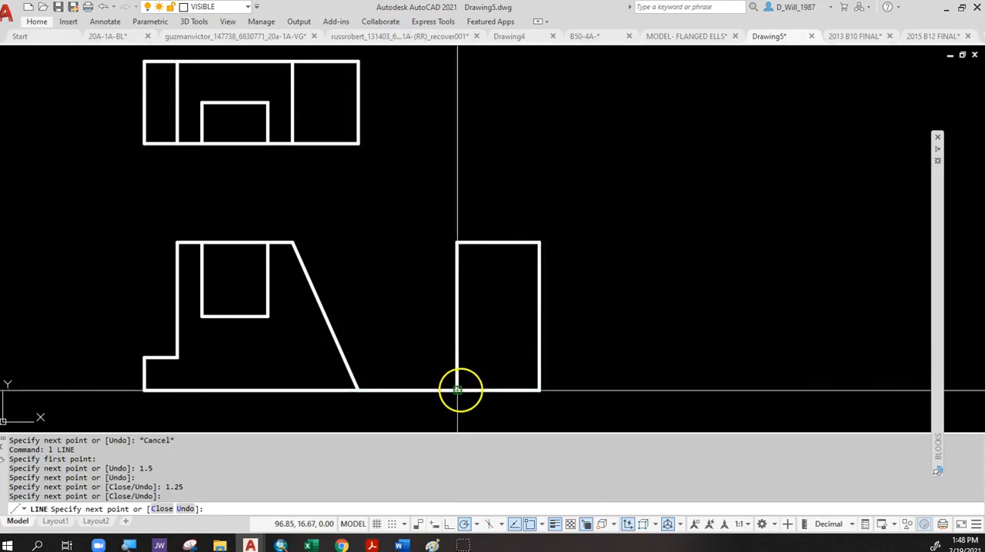
{"action": "key", "text": "Escape"}
Erase the horizontal spacing line between the copied front view and the right side view.
{"action": "left_click", "coordinate": [420, 397]}
{"action": "left_click", "coordinate": [400, 412]}
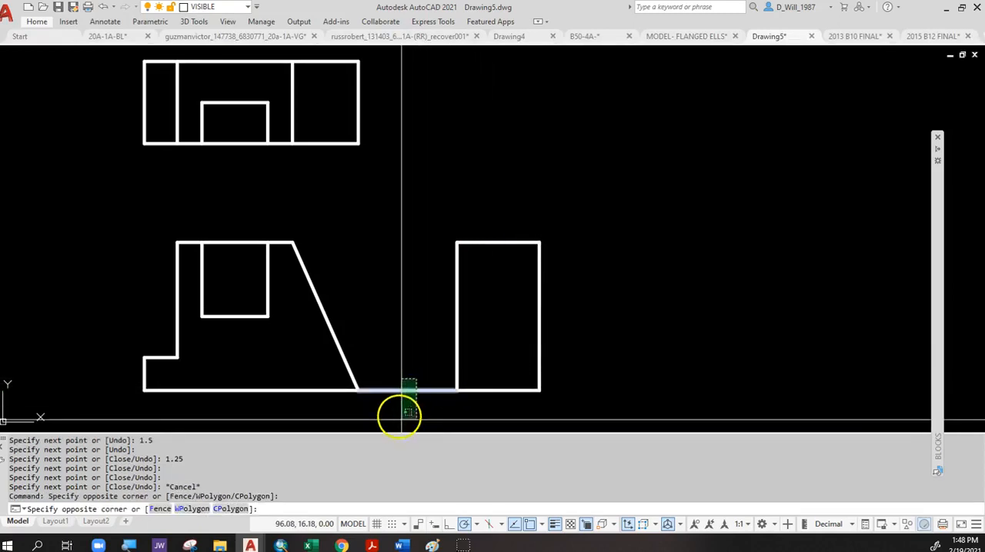
{"action": "key", "text": "Delete"}
{"action": "left_click", "coordinate": [487, 374]}
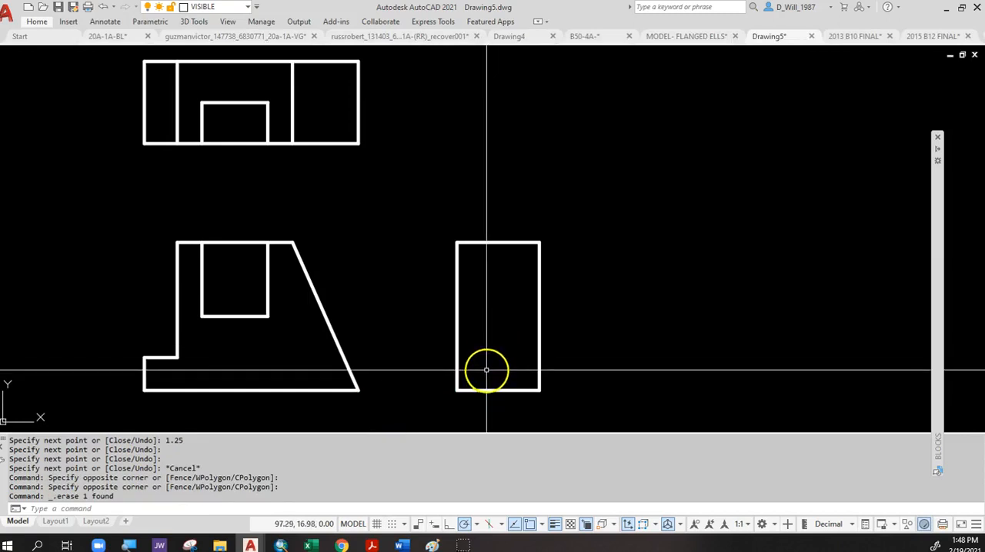
Draw the notch's hidden lines in the side view on the HIDDEN layer, .625 deep at the notch bottom and up to the top edge.
{"action": "type", "text": "l"}
{"action": "key", "text": "Return"}
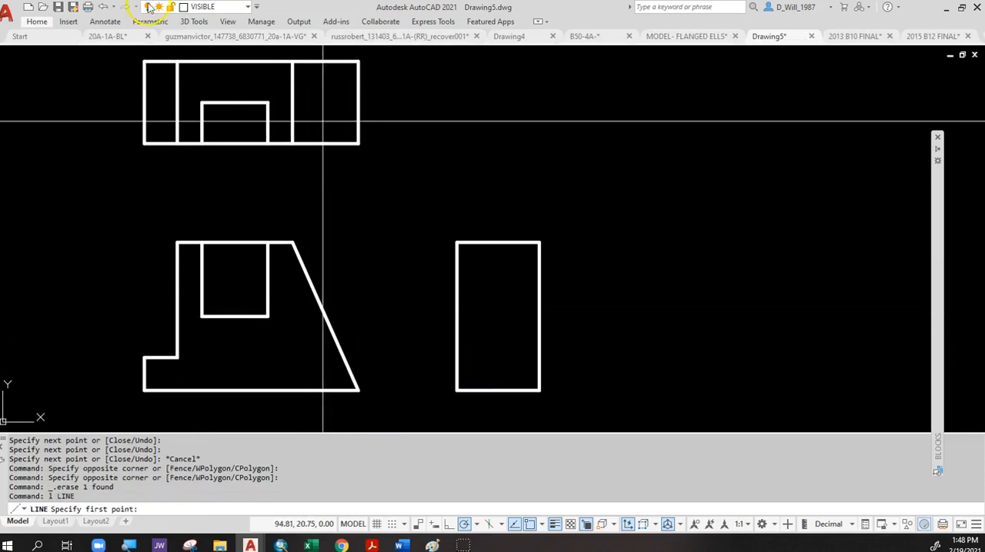
{"action": "left_click", "coordinate": [232, 11]}
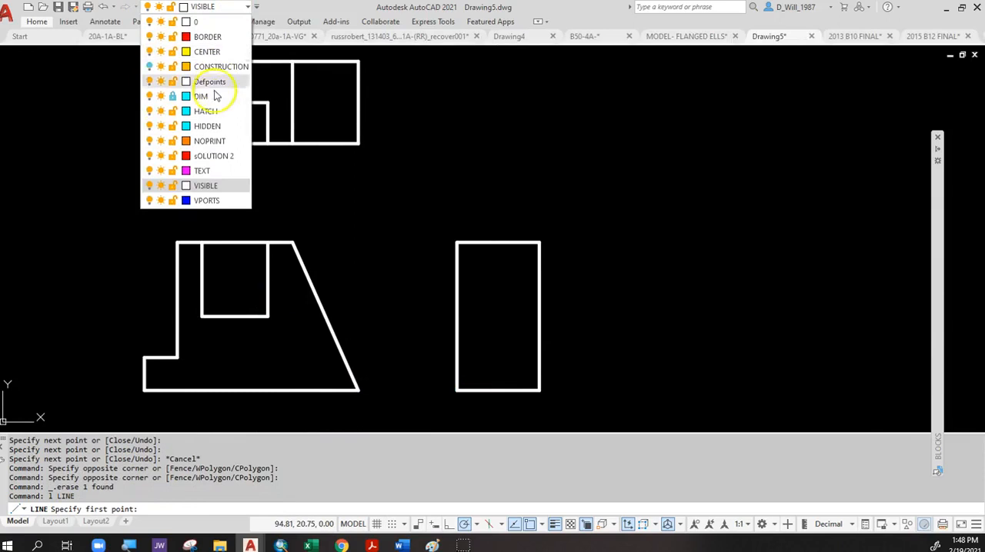
{"action": "left_click", "coordinate": [210, 128]}
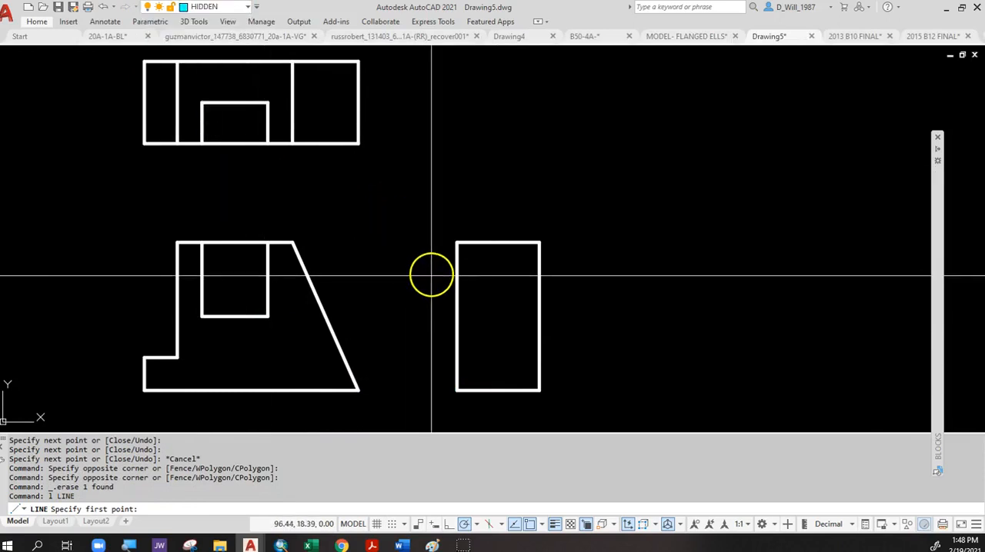
{"action": "type", "text": "1"}
{"action": "key", "text": "Return"}
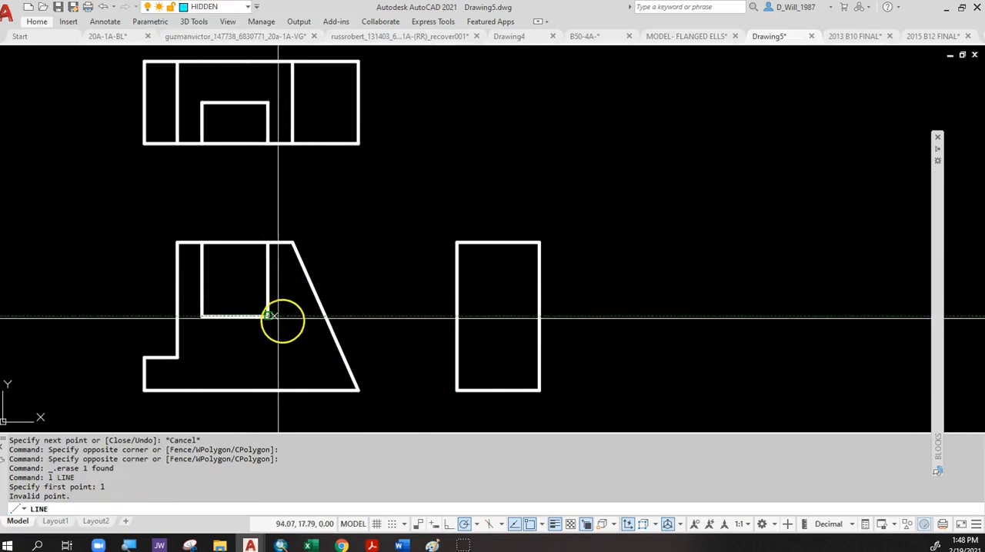
{"action": "left_click", "coordinate": [456, 316]}
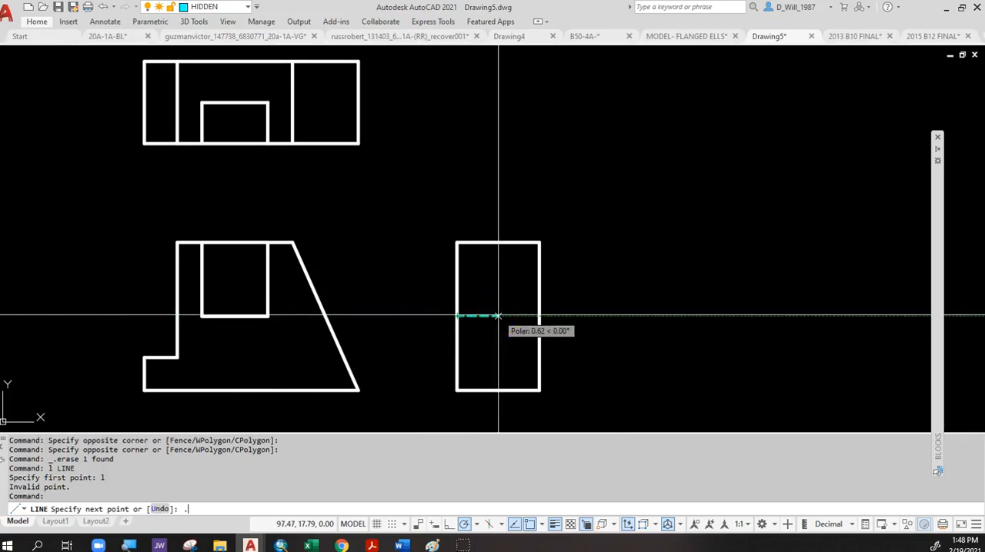
{"action": "type", "text": ".625"}
{"action": "key", "text": "Return"}
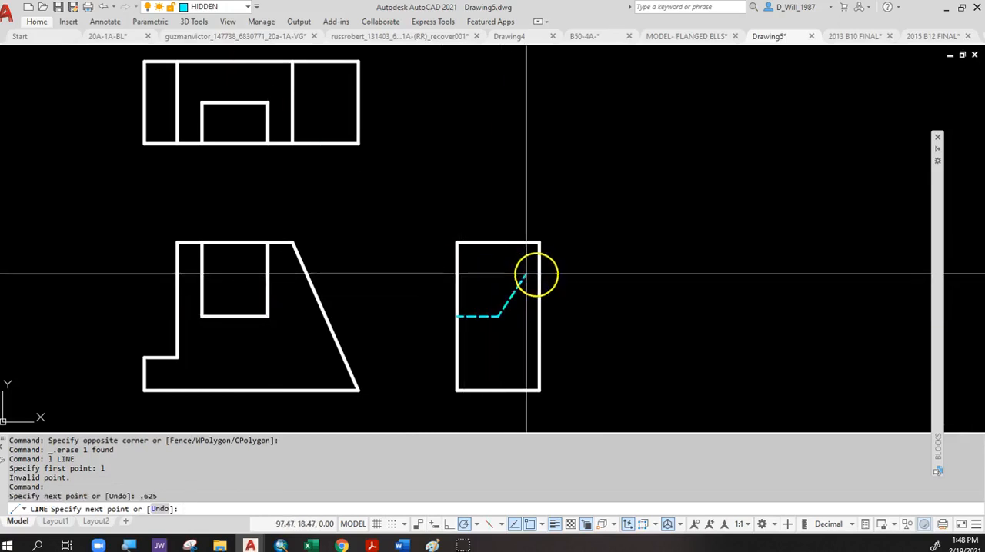
{"action": "left_click", "coordinate": [499, 245]}
{"action": "key", "text": "Return"}
{"action": "key", "text": "Return"}
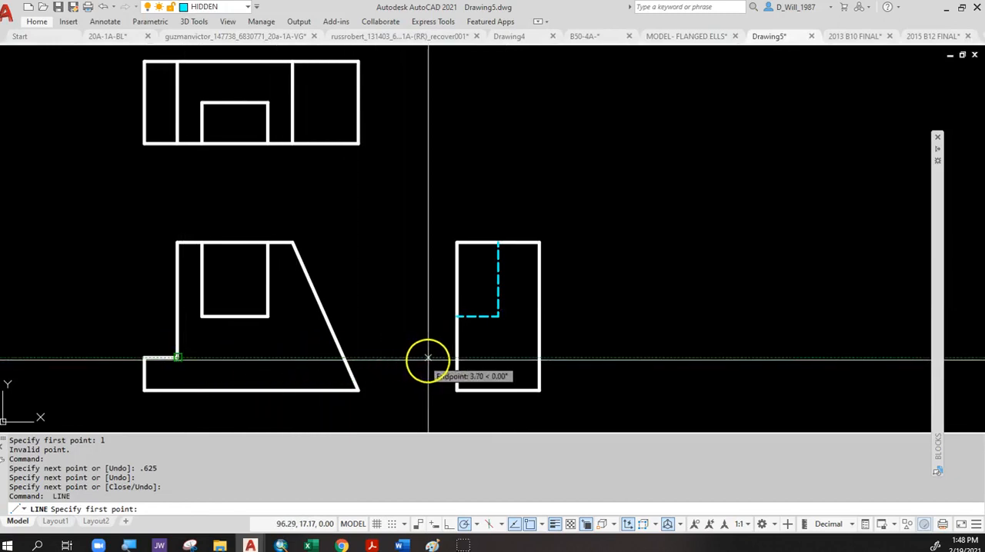
Draw a horizontal hidden line across the side view, aligned with the top of the front view's lower step.
{"action": "left_click", "coordinate": [455, 358]}
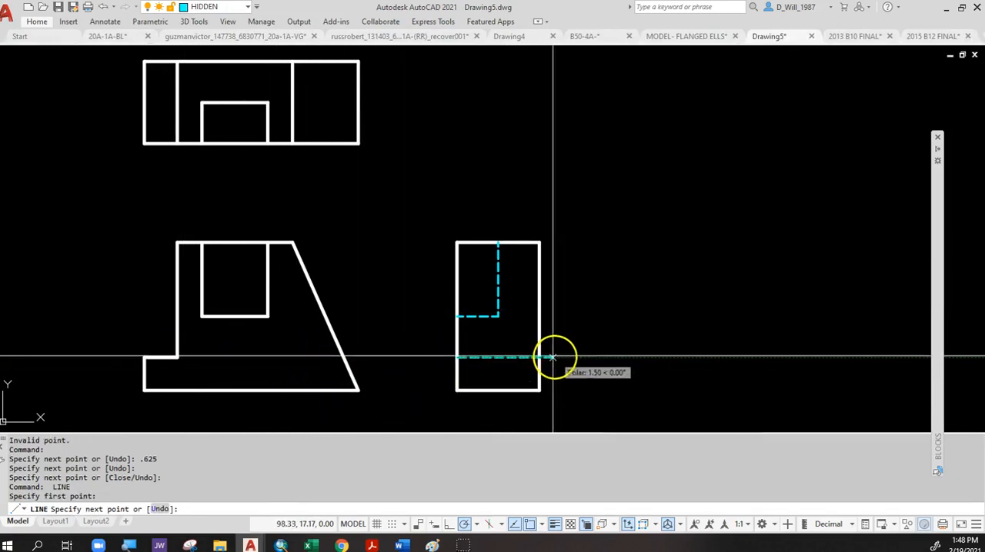
{"action": "left_click", "coordinate": [553, 373]}
{"action": "key", "text": "Escape"}
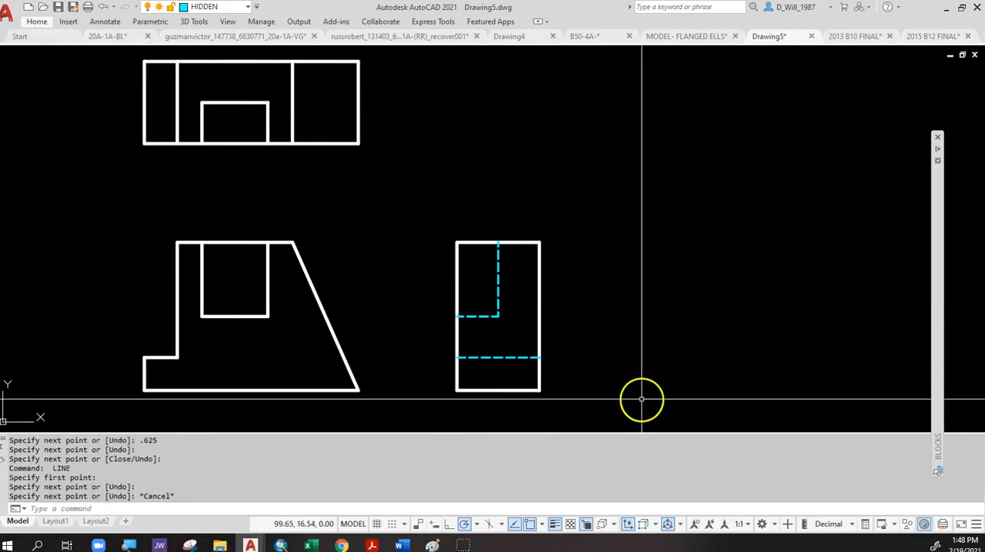
Turn the CONSTRUCTION layer on and back off to compare the bordered drawing with the copied views.
{"action": "scroll", "coordinate": [576, 332], "scroll_direction": "down", "scroll_amount": 2}
{"action": "middle_click_drag", "start_coordinate": [419, 339], "coordinate": [670, 334]}
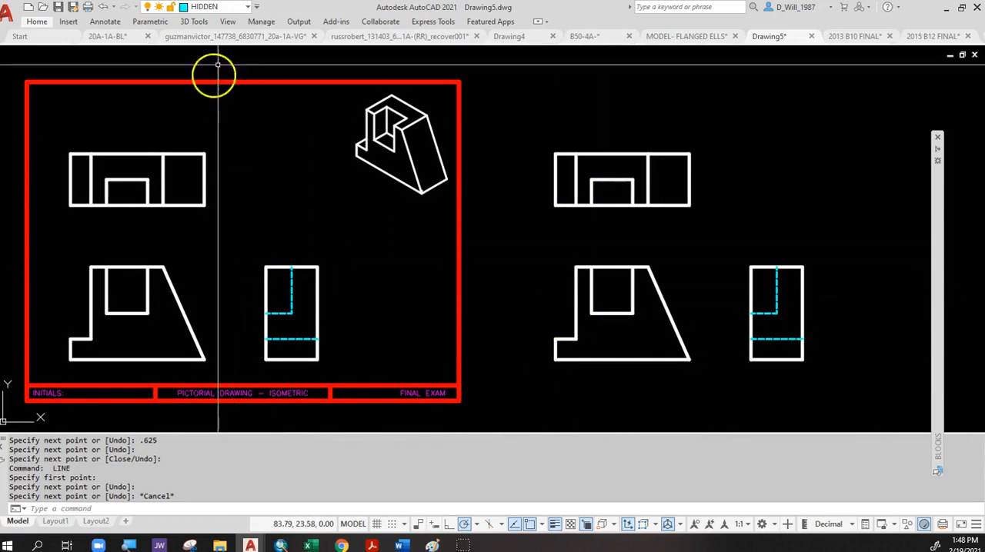
{"action": "left_click", "coordinate": [220, 9]}
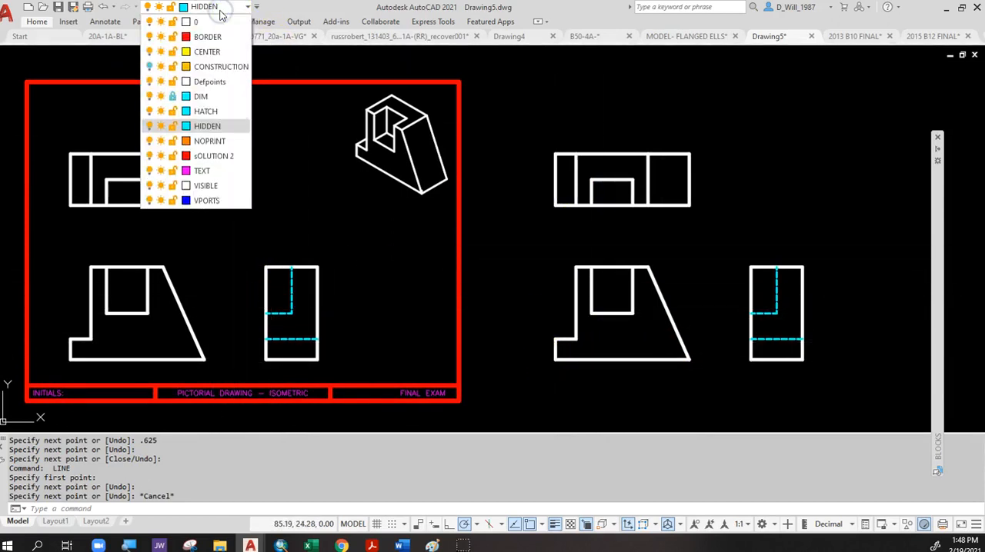
{"action": "left_click", "coordinate": [150, 67]}
{"action": "left_click", "coordinate": [150, 67]}
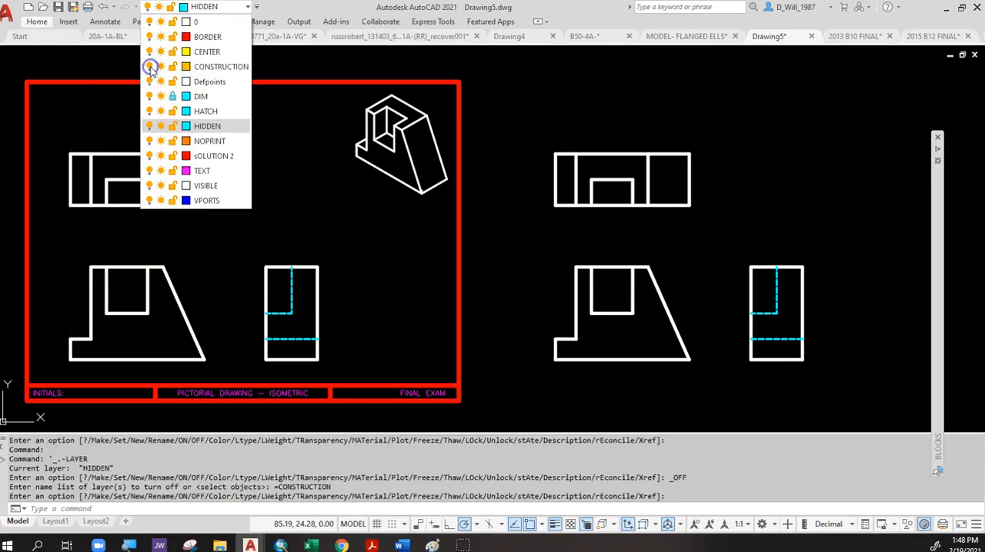
{"action": "left_click", "coordinate": [302, 65]}
{"action": "middle_click_drag", "start_coordinate": [354, 228], "coordinate": [510, 218]}
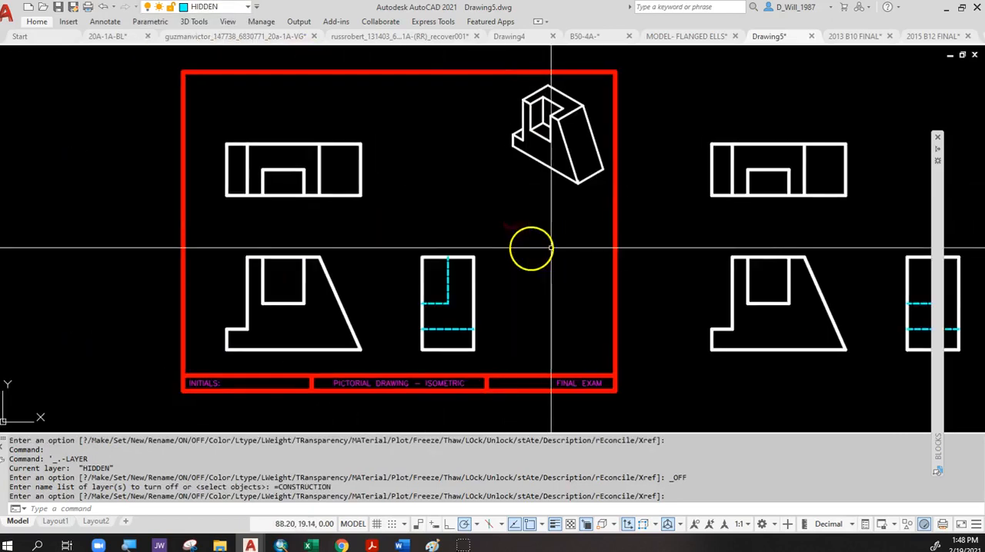
Make VISIBLE the current layer and draw a sample circle outside the border, beside the top view.
{"action": "left_click", "coordinate": [228, 7]}
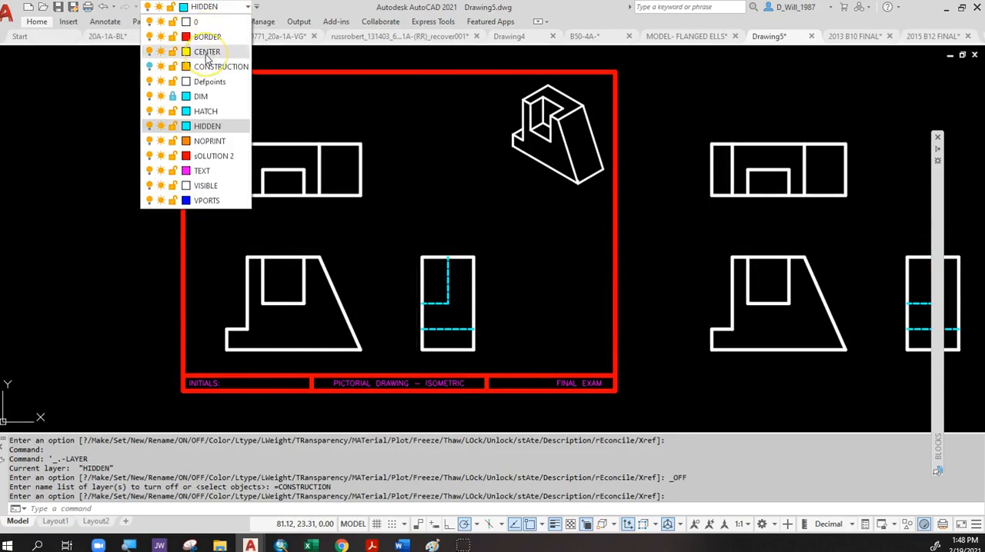
{"action": "left_click", "coordinate": [374, 169]}
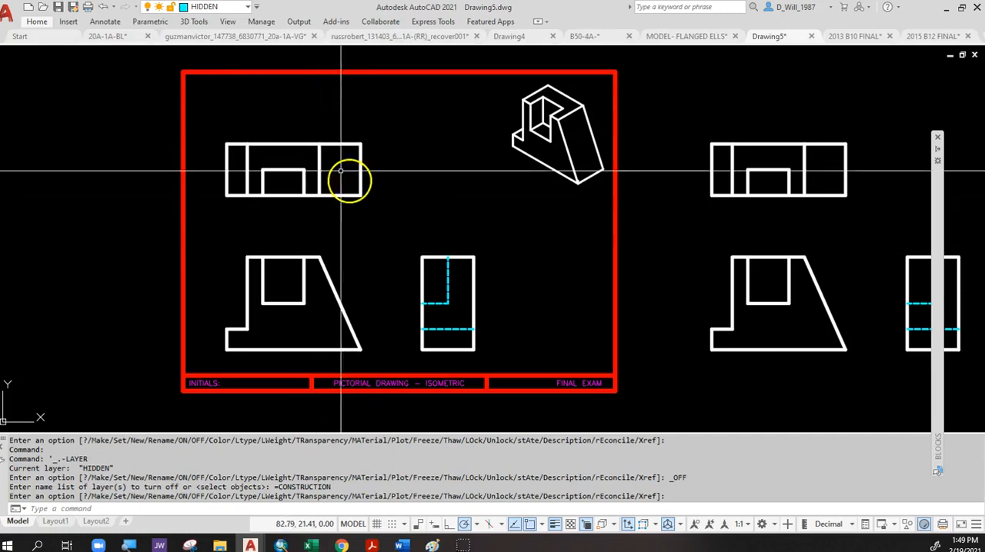
{"action": "left_click", "coordinate": [230, 6]}
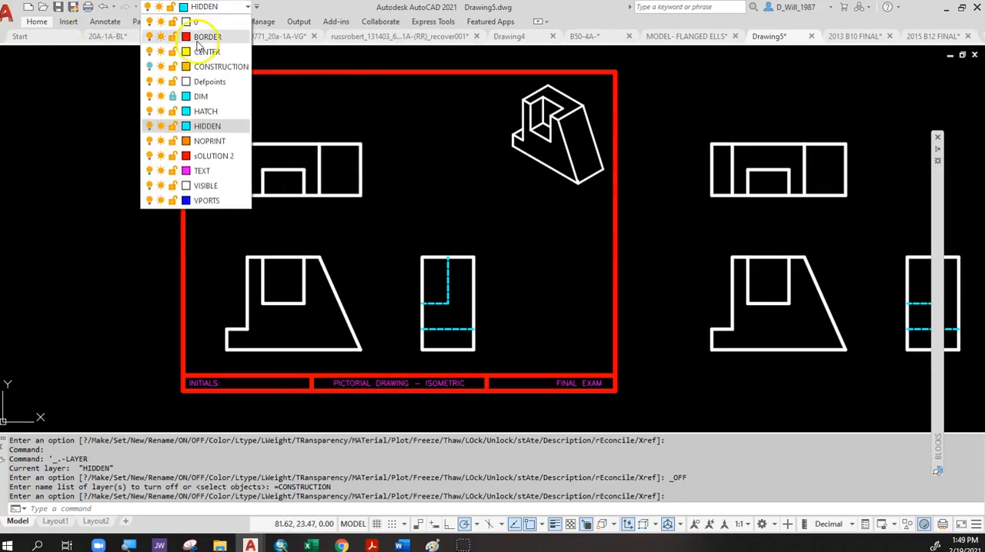
{"action": "left_click", "coordinate": [206, 187]}
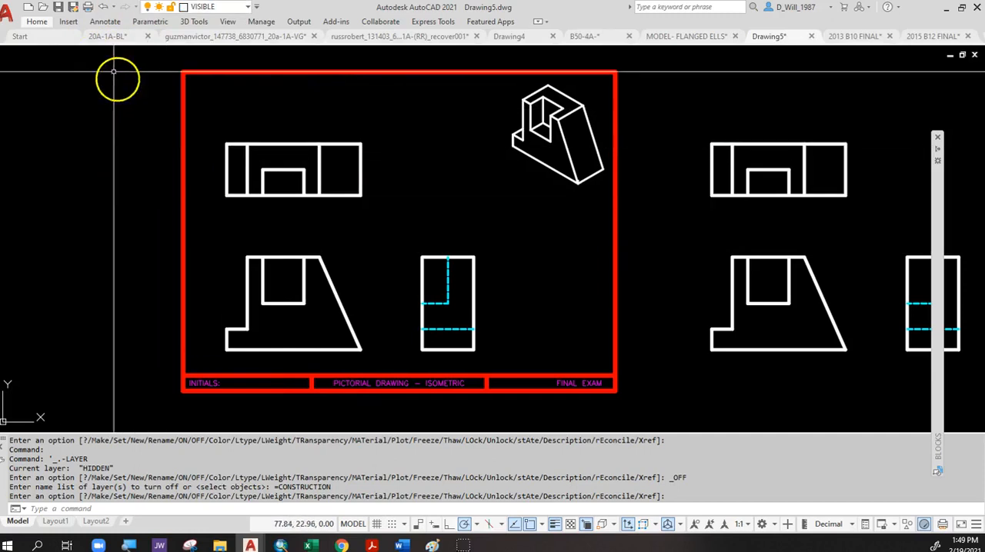
{"action": "type", "text": "c"}
{"action": "key", "text": "Return"}
{"action": "left_click", "coordinate": [125, 181]}
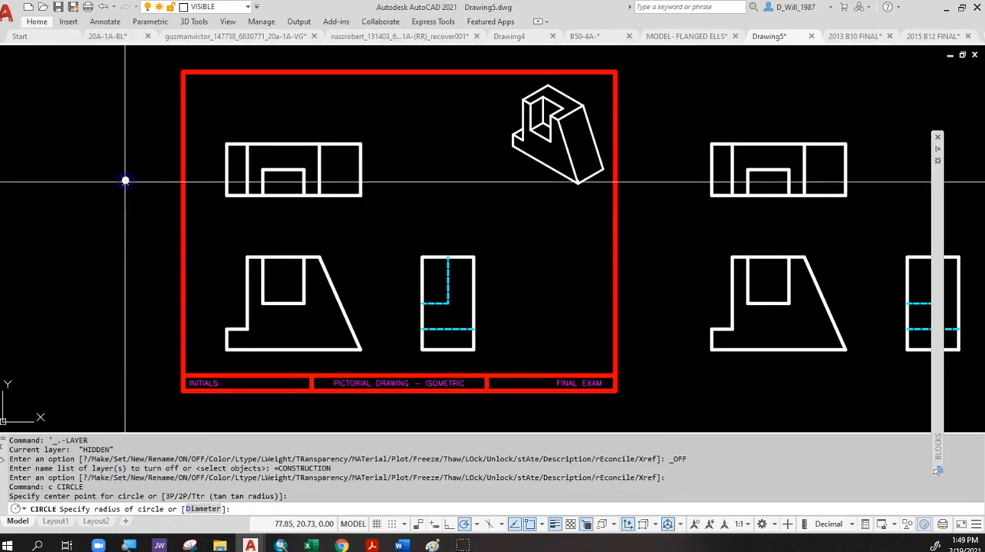
{"action": "left_click", "coordinate": [134, 158]}
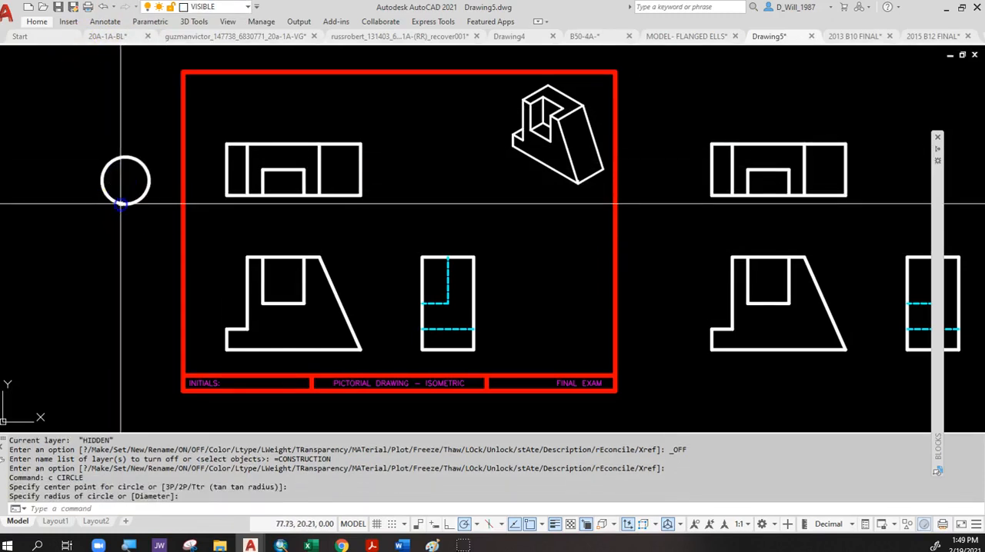
Make CENTER the current layer and add a center mark to the sample circle.
{"action": "left_click", "coordinate": [216, 8]}
{"action": "left_click", "coordinate": [204, 52]}
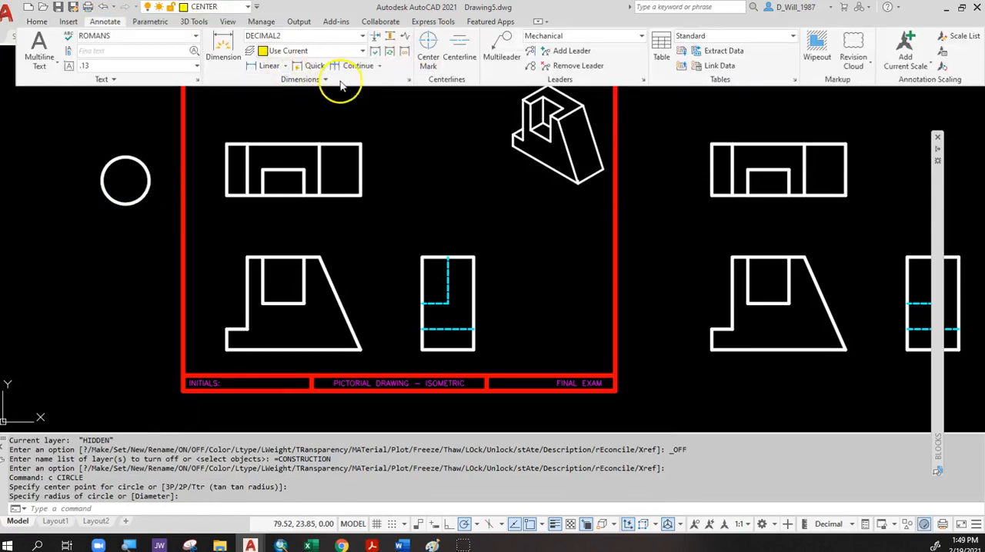
{"action": "left_click", "coordinate": [428, 47]}
{"action": "key", "text": "Escape"}
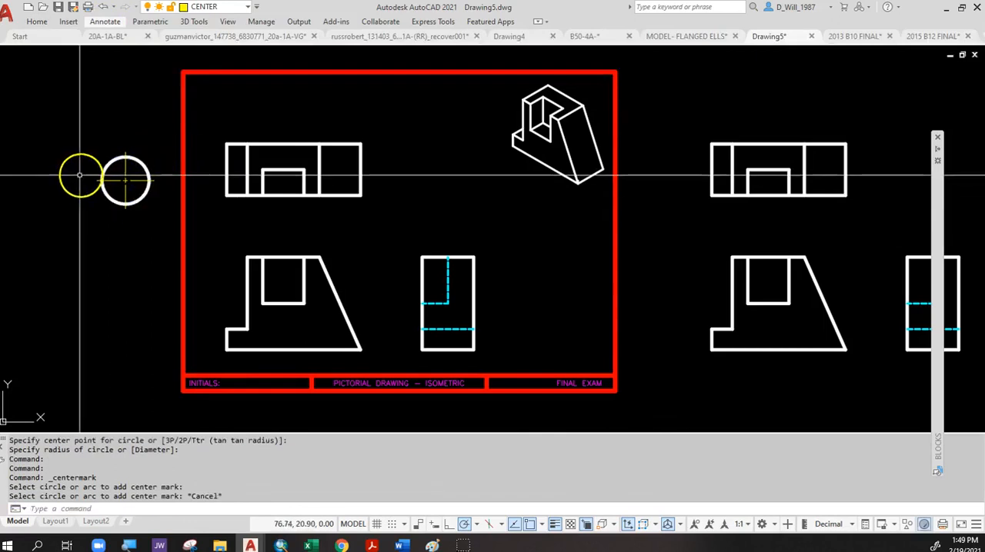
{"action": "scroll", "coordinate": [83, 173], "scroll_direction": "up", "scroll_amount": 4}
{"action": "scroll", "coordinate": [100, 176], "scroll_direction": "down", "scroll_amount": 2}
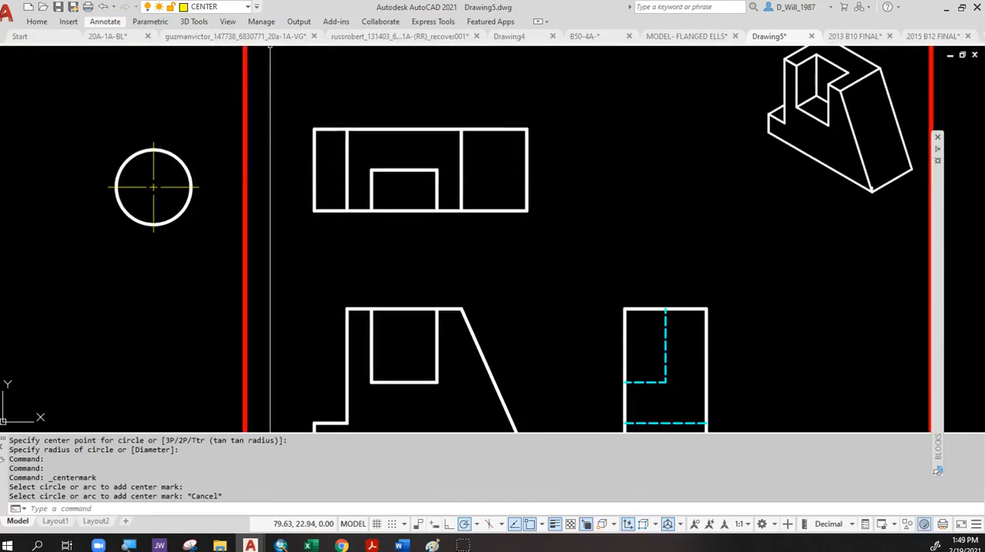
{"action": "left_click", "coordinate": [222, 7]}
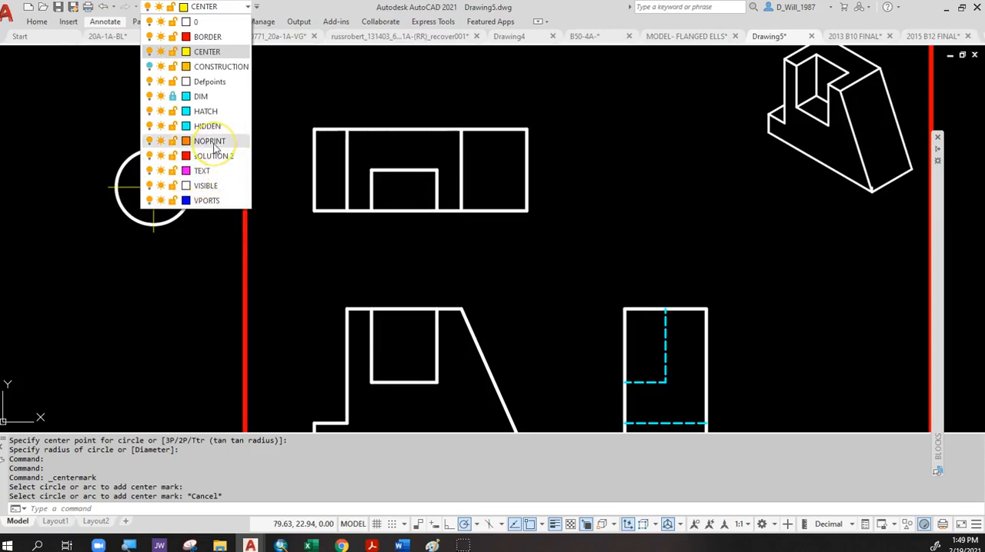
{"action": "key", "text": "Escape"}
{"action": "key", "text": "Escape"}
{"action": "key", "text": "Escape"}
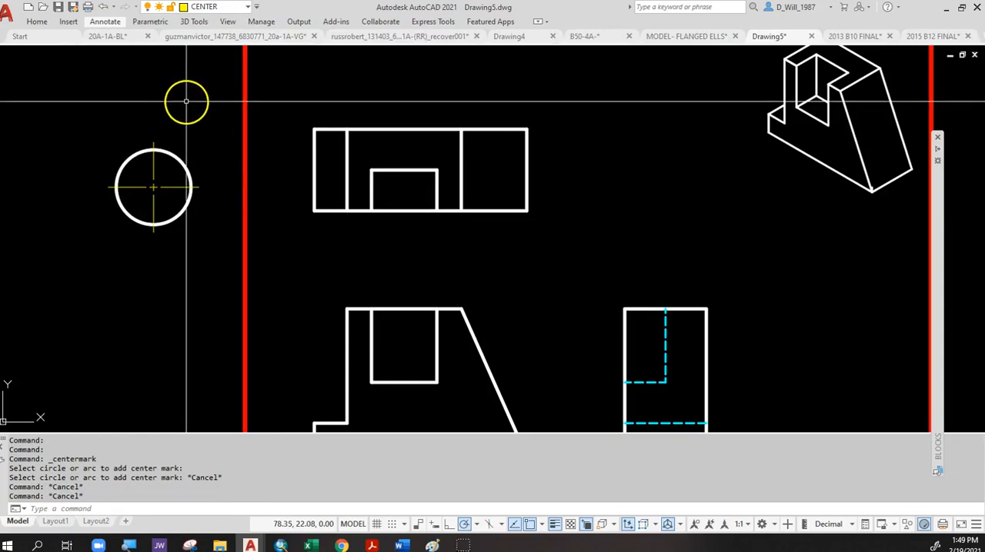
Draw a closed three-line triangle on the CENTER layer just above the sample circle.
{"action": "type", "text": "l"}
{"action": "key", "text": "Return"}
{"action": "left_click", "coordinate": [176, 81]}
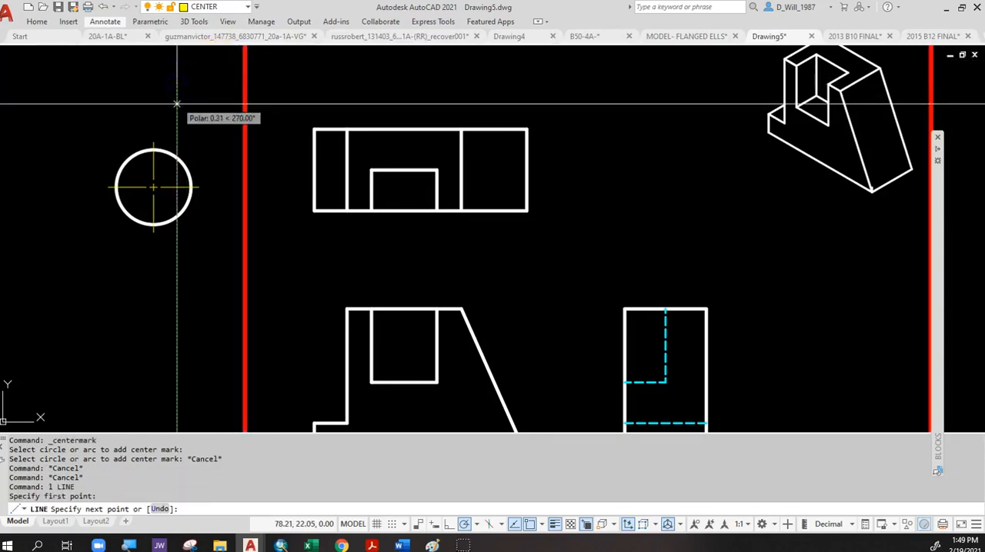
{"action": "left_click", "coordinate": [97, 103]}
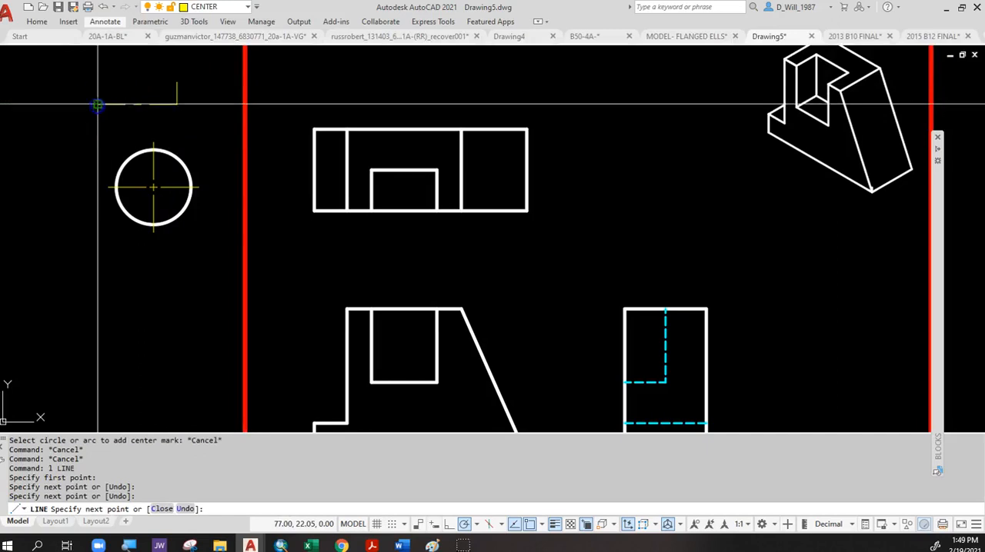
{"action": "left_click", "coordinate": [176, 81]}
{"action": "key", "text": "Escape"}
Move the sample triangle's three lines to the NOPRINT layer.
{"action": "left_click", "coordinate": [184, 104]}
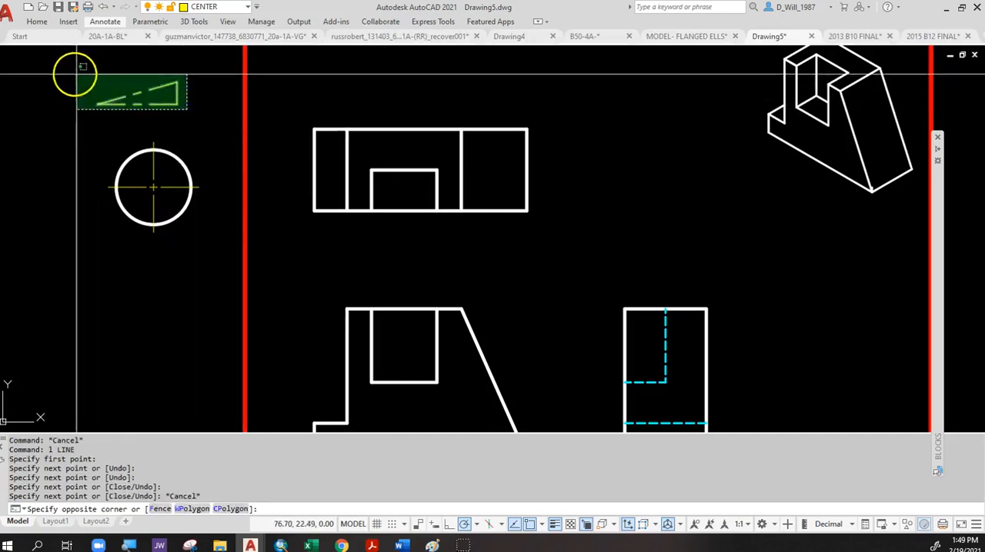
{"action": "left_click", "coordinate": [72, 72]}
{"action": "left_click", "coordinate": [223, 8]}
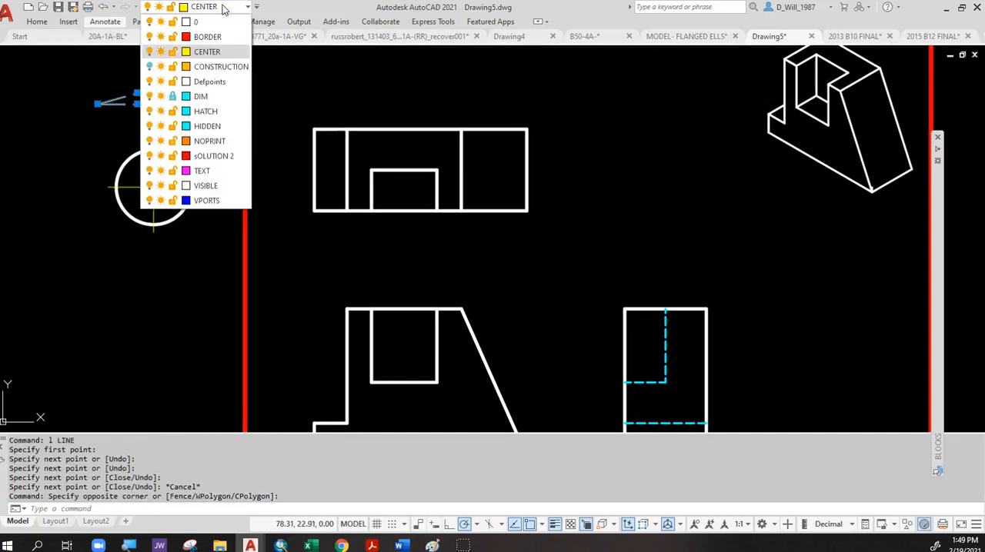
{"action": "left_click", "coordinate": [208, 142]}
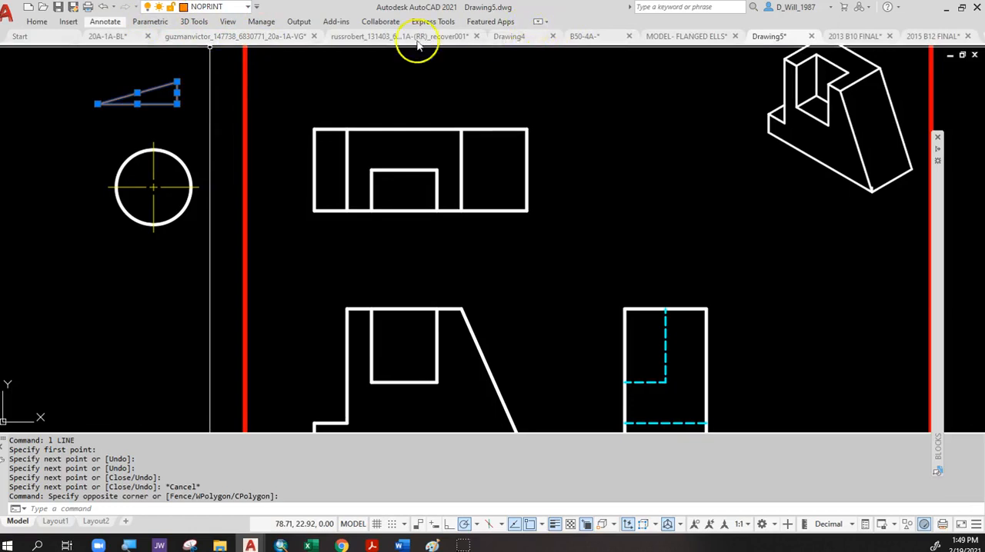
{"action": "left_click", "coordinate": [34, 22]}
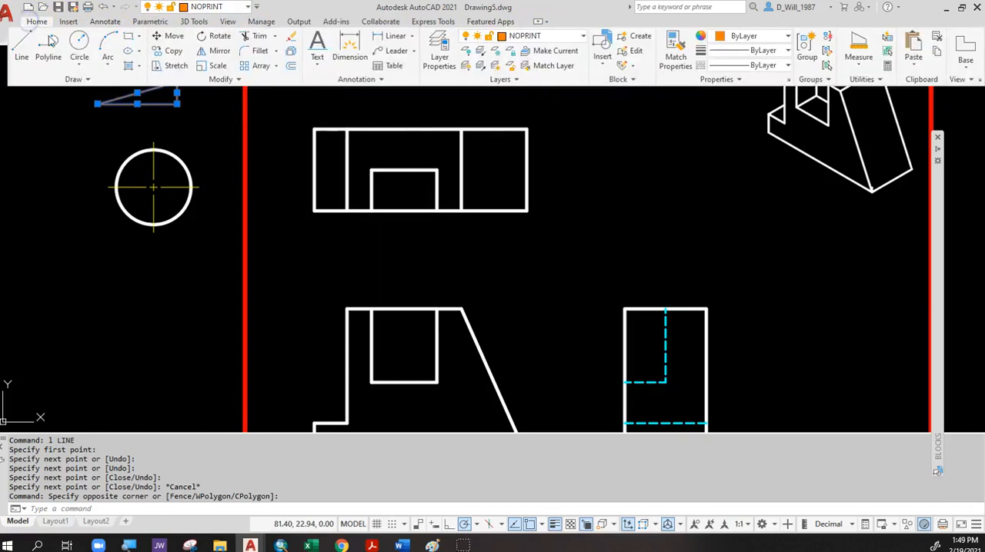
Toggle the NOPRINT layer's plot setting in the layer properties manager.
{"action": "left_click", "coordinate": [432, 48]}
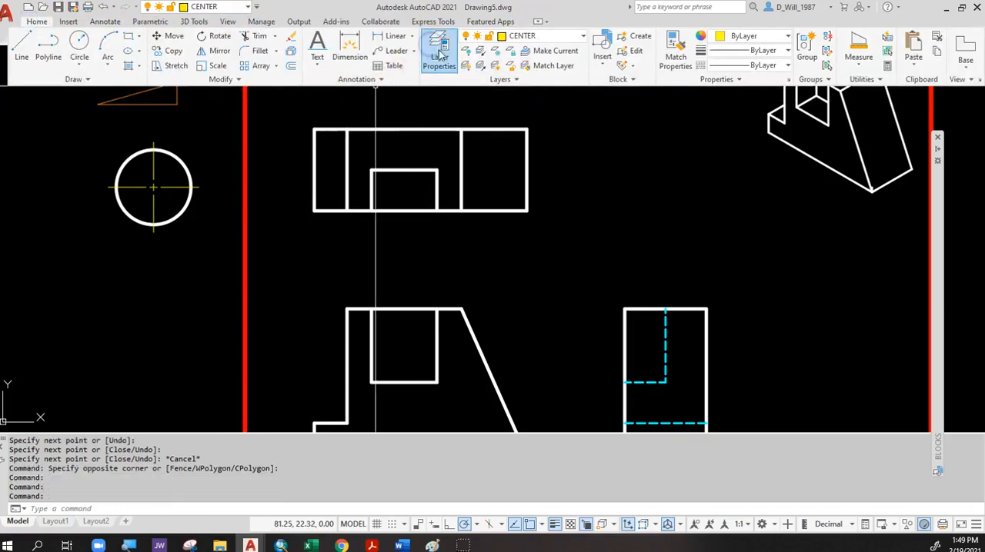
{"action": "left_click_drag", "start_coordinate": [964, 123], "coordinate": [325, 165]}
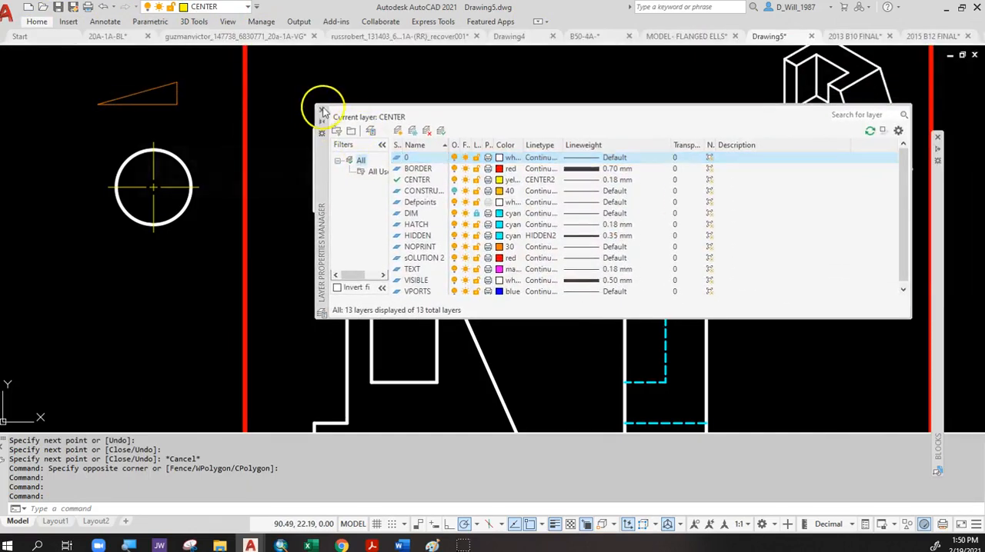
{"action": "left_click", "coordinate": [322, 111]}
{"action": "type", "text": "la"}
{"action": "key", "text": "Return"}
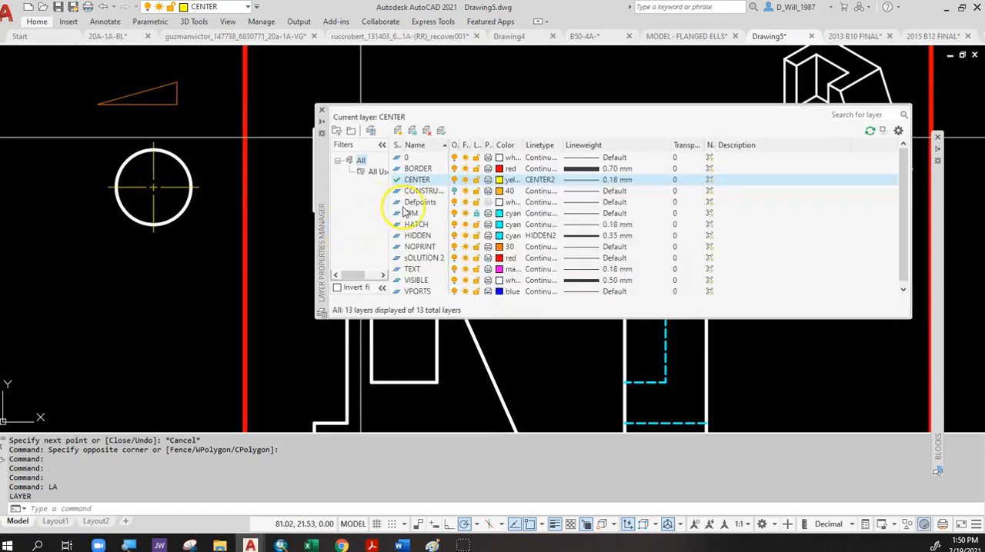
{"action": "left_click", "coordinate": [420, 247]}
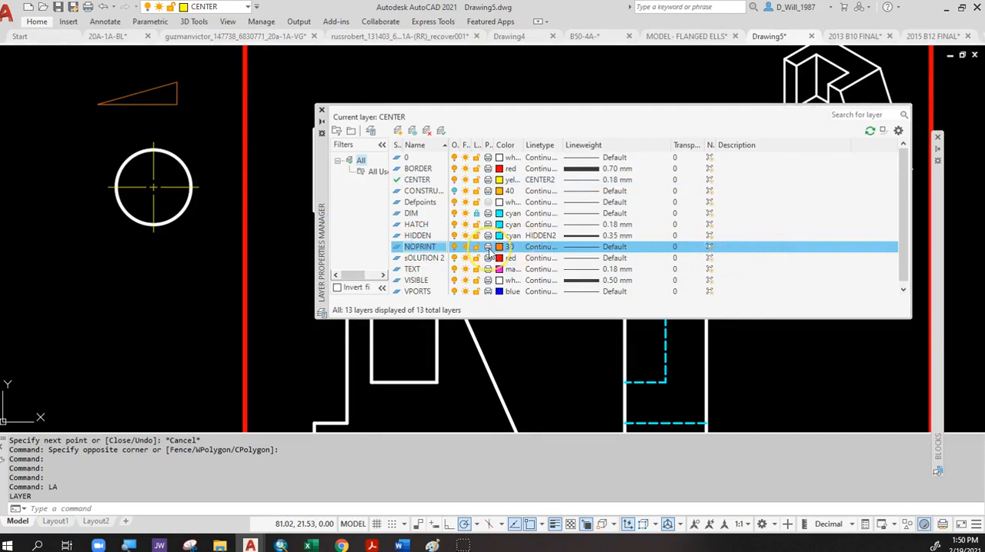
{"action": "left_click", "coordinate": [488, 247]}
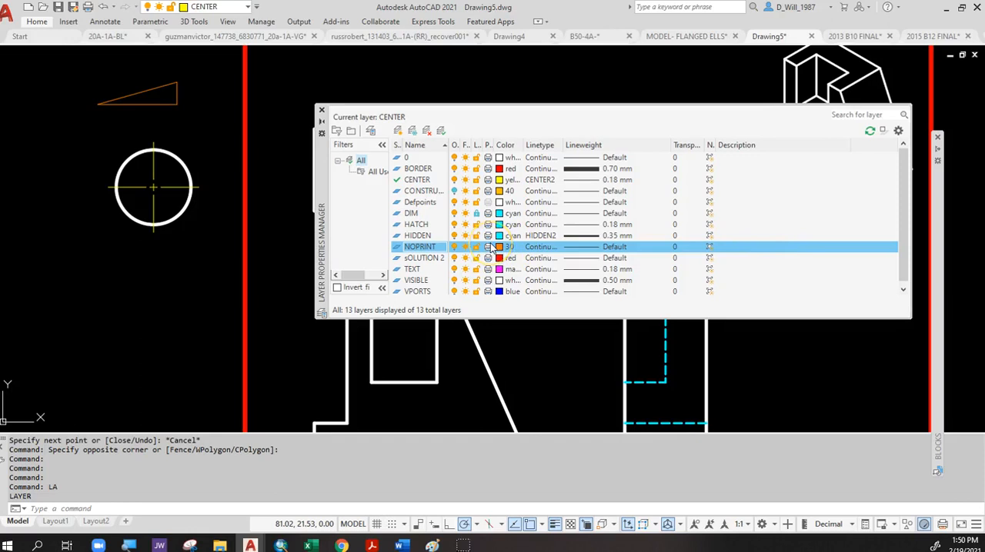
{"action": "left_click", "coordinate": [490, 246]}
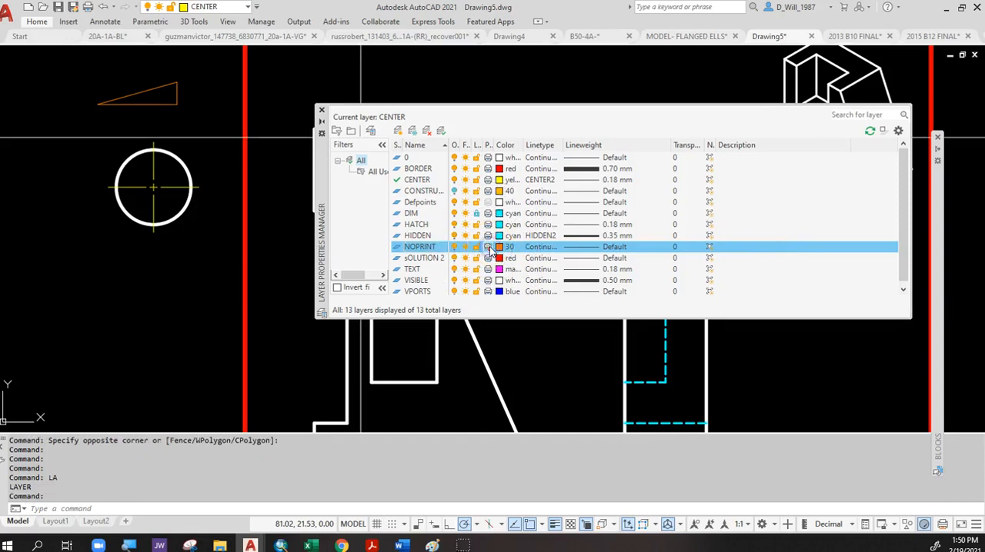
{"action": "left_click", "coordinate": [320, 112]}
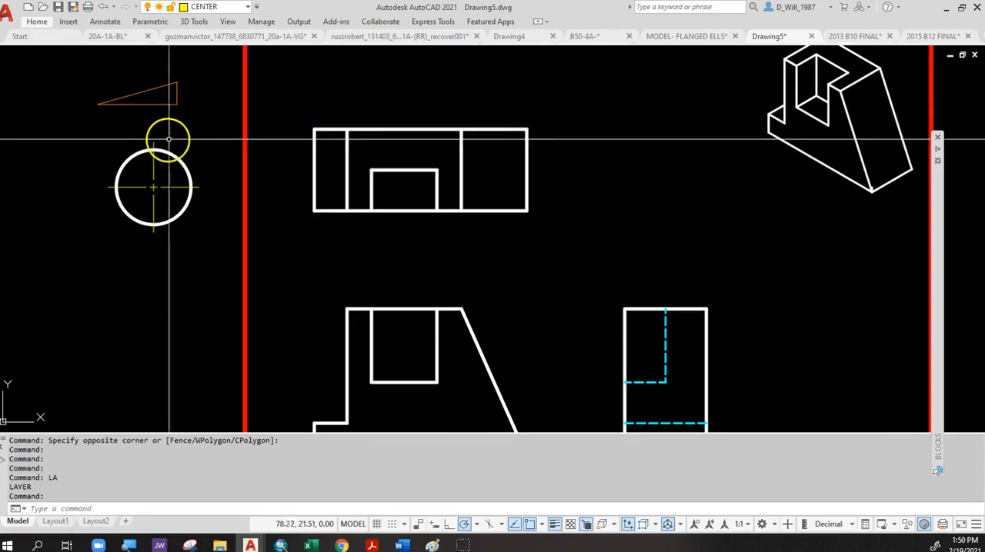
Unlock the DIM layer.
{"action": "left_click", "coordinate": [208, 7]}
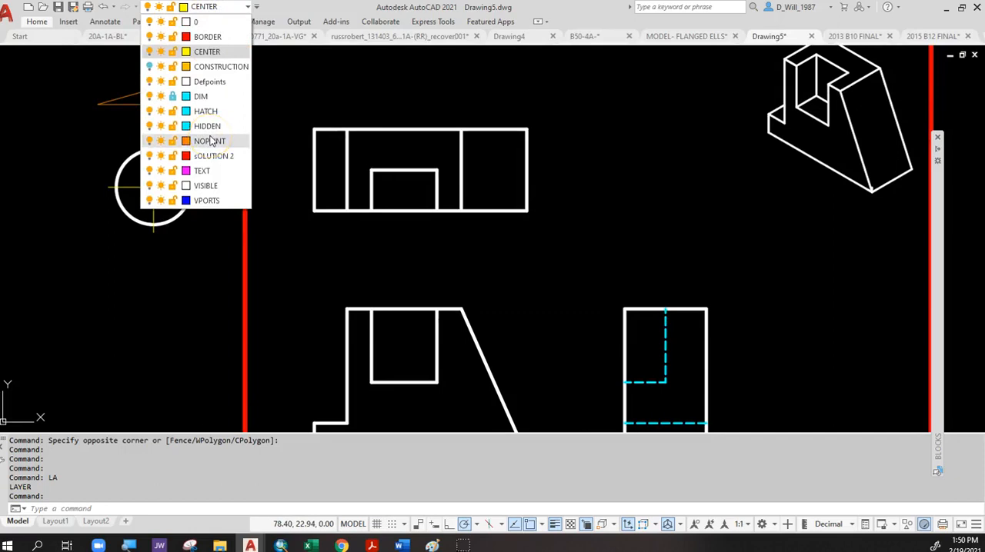
{"action": "left_click", "coordinate": [211, 113]}
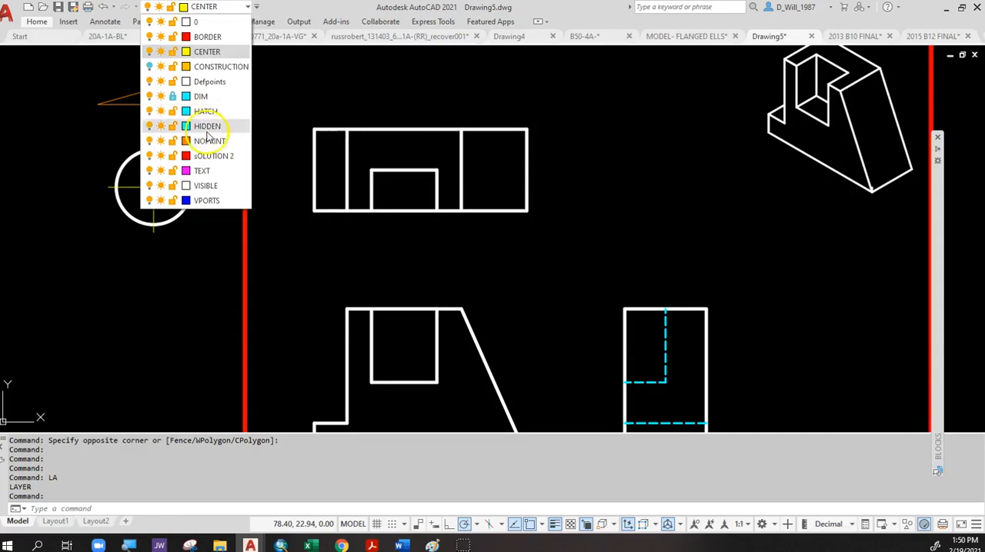
{"action": "left_click", "coordinate": [173, 96]}
{"action": "left_click", "coordinate": [399, 113]}
{"action": "scroll", "coordinate": [358, 103], "scroll_direction": "down", "scroll_amount": 5}
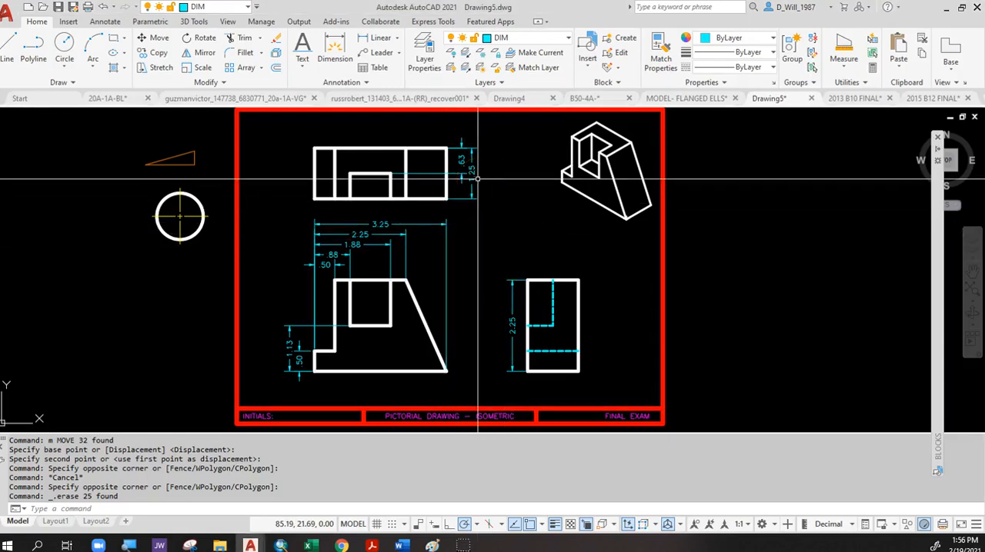
{"action": "left_click", "coordinate": [525, 38]}
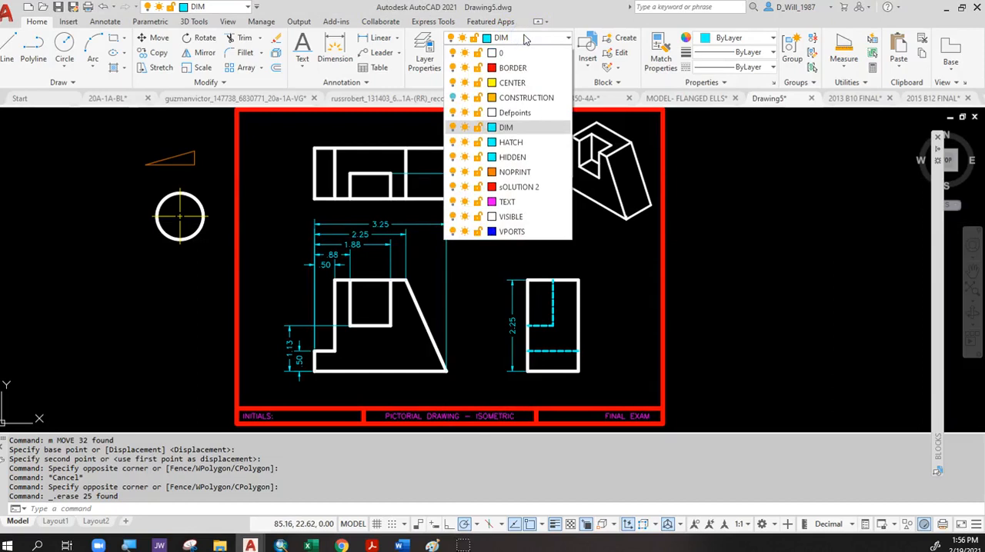
{"action": "left_click", "coordinate": [526, 38]}
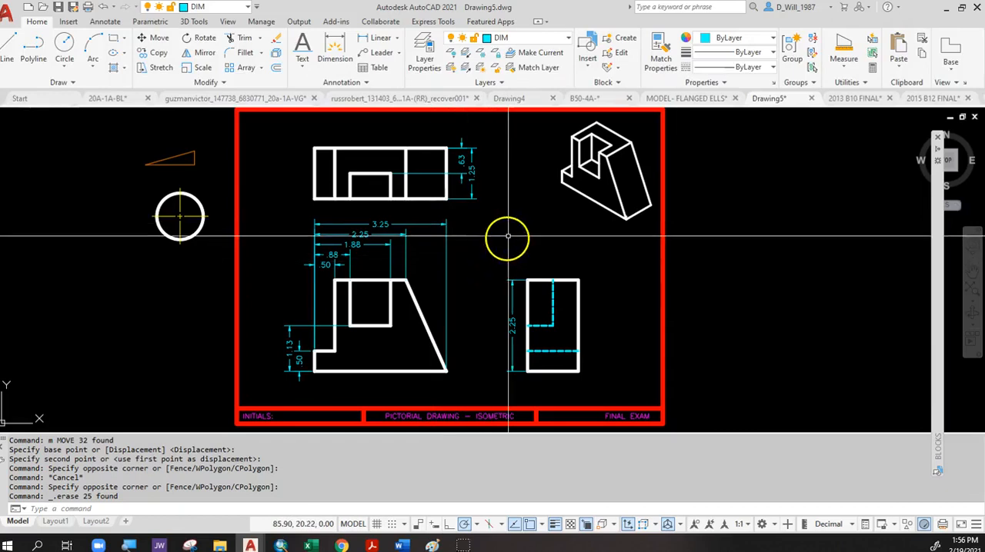
{"action": "middle_click_drag", "start_coordinate": [508, 229], "coordinate": [514, 231]}
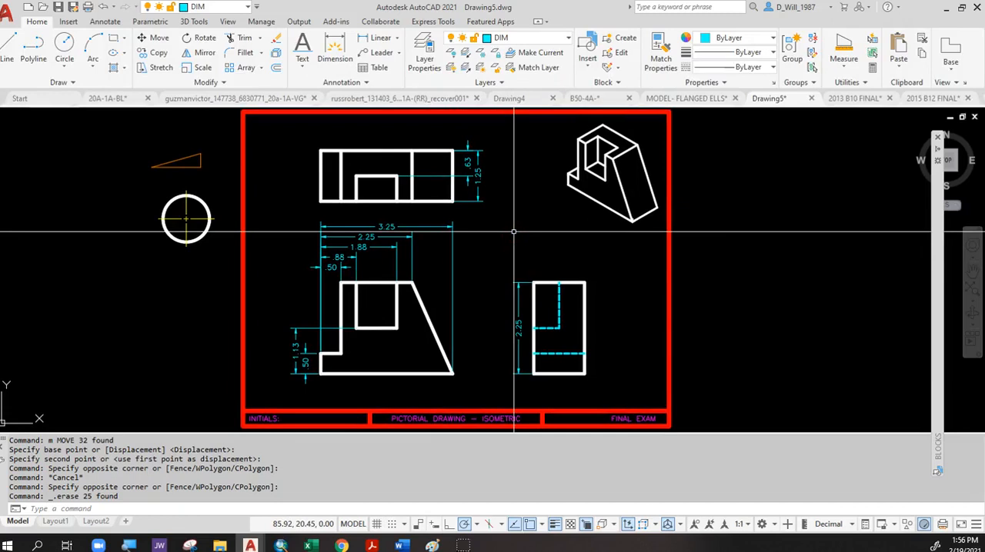